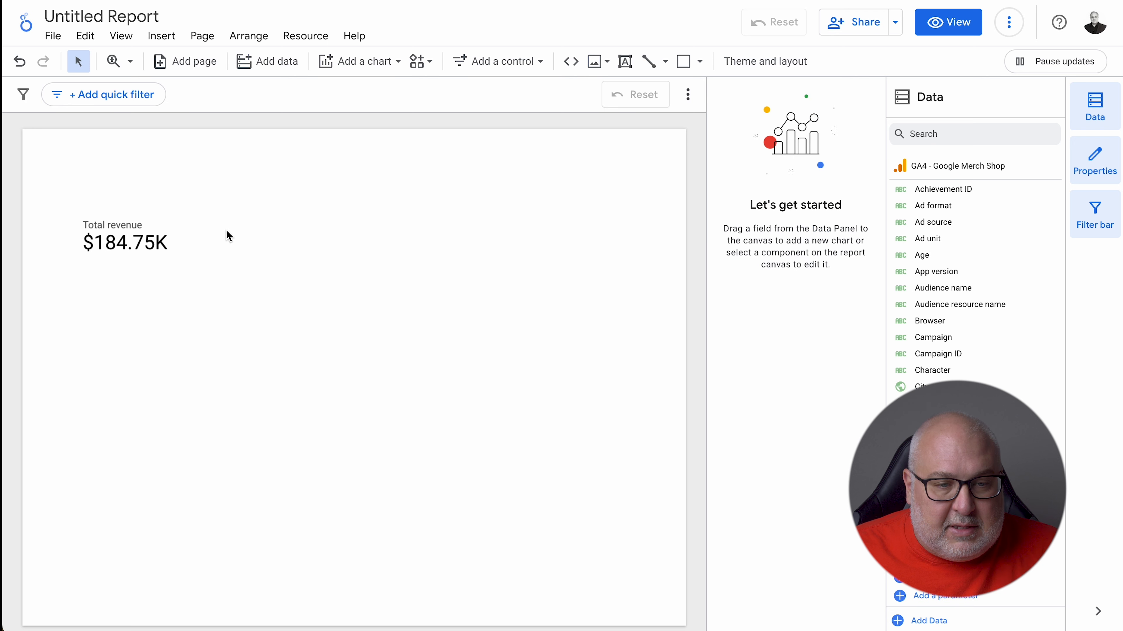
Duplicate the Total revenue scorecard twice and arrange the three scorecards in an evenly spaced horizontal row
{"action": "left_click", "coordinate": [119, 269]}
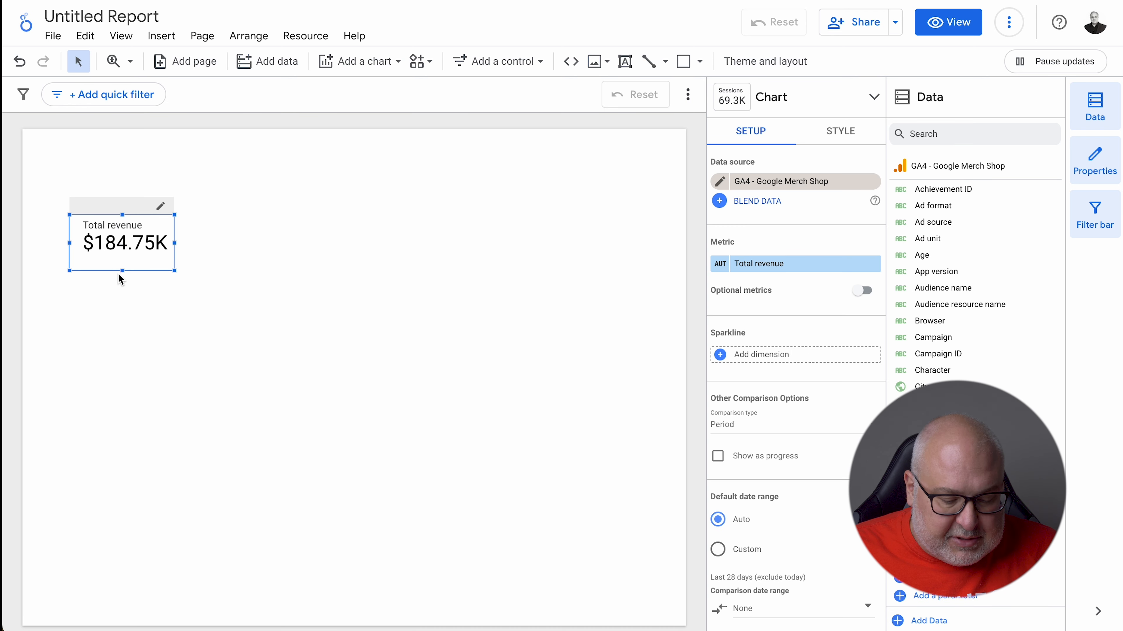
{"action": "left_click_drag", "start_coordinate": [140, 256], "coordinate": [251, 257]}
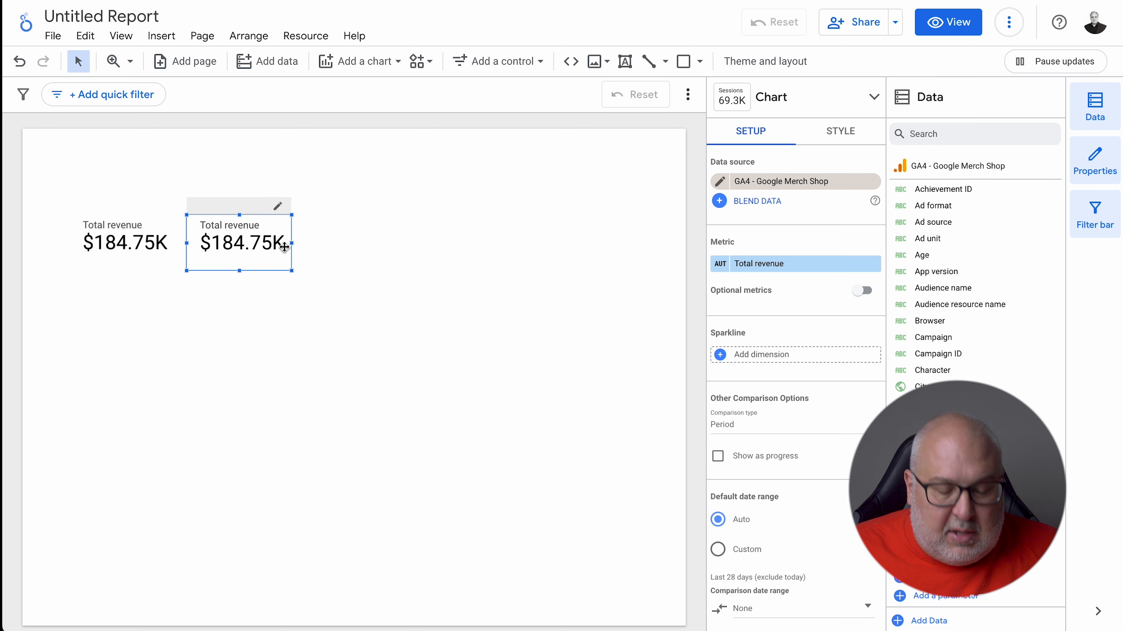
{"action": "key", "text": "super+v"}
{"action": "left_click_drag", "start_coordinate": [185, 268], "coordinate": [389, 245]}
{"action": "left_click_drag", "start_coordinate": [129, 251], "coordinate": [118, 249]}
{"action": "left_click_drag", "start_coordinate": [227, 250], "coordinate": [215, 250]}
{"action": "left_click_drag", "start_coordinate": [314, 250], "coordinate": [316, 250]}
Set the metric of the middle scorecard to Transactions
{"action": "left_click", "coordinate": [221, 246]}
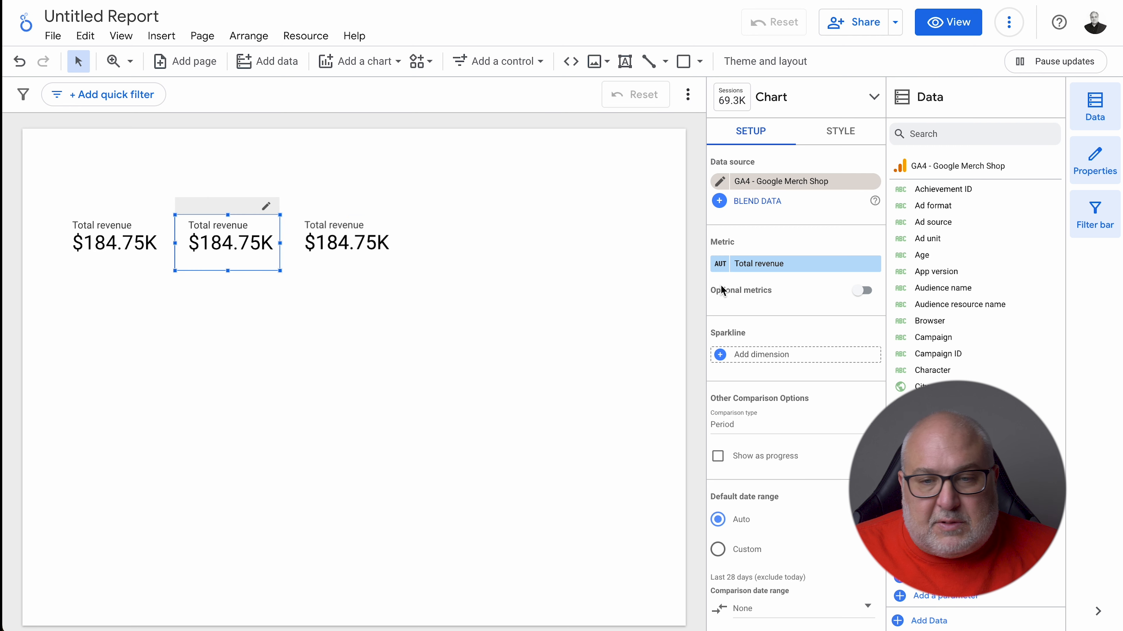
{"action": "left_click", "coordinate": [809, 265]}
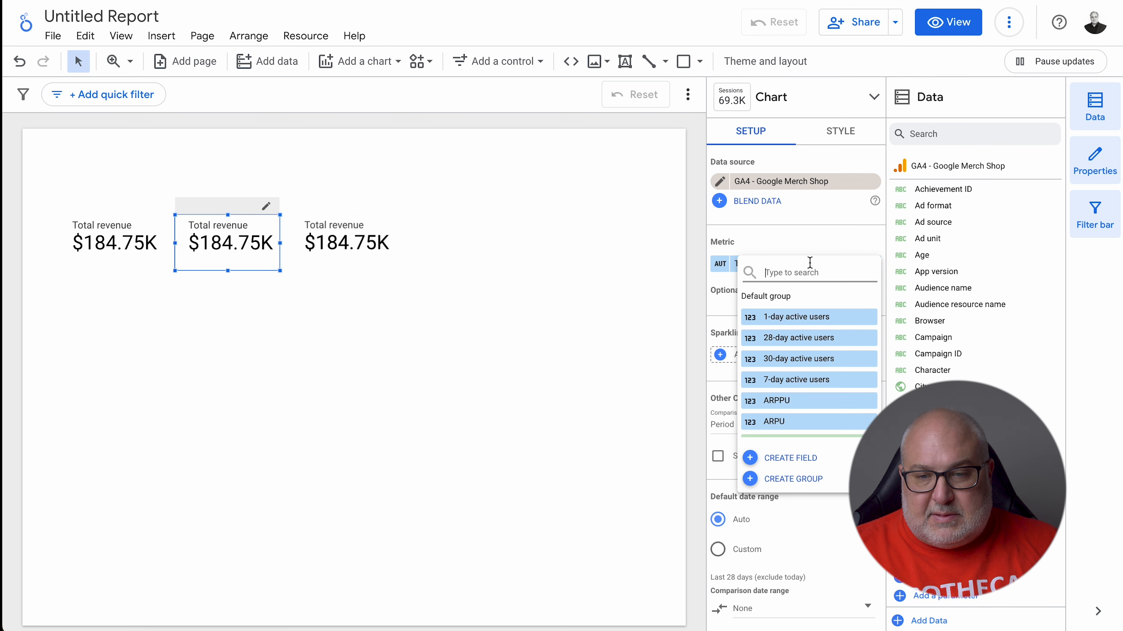
{"action": "type", "text": "trans"}
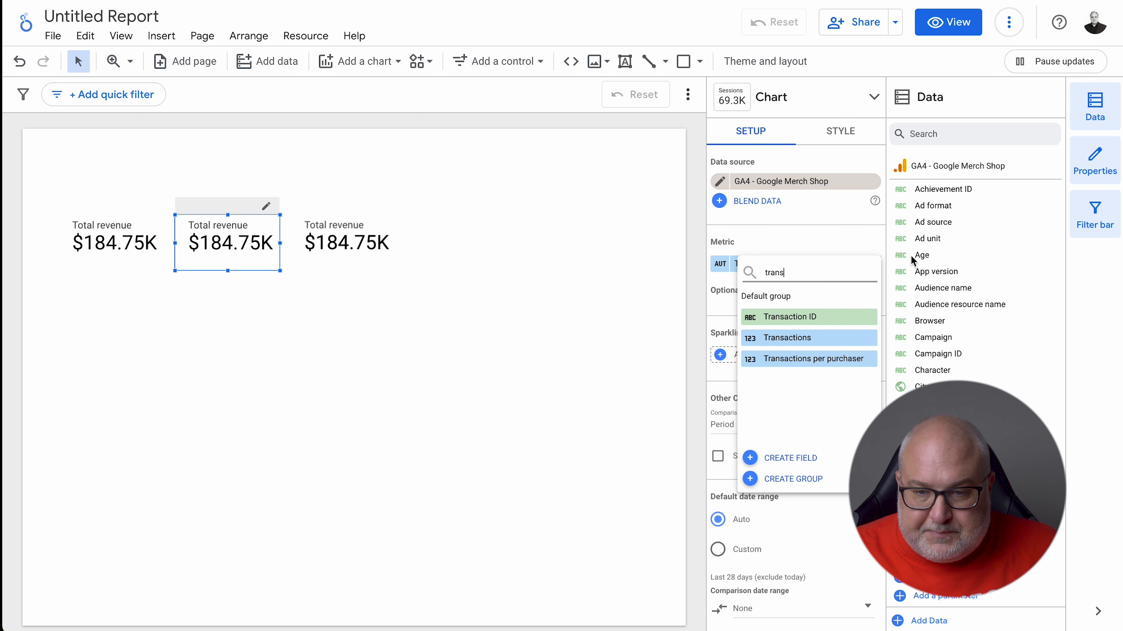
{"action": "left_click", "coordinate": [815, 337]}
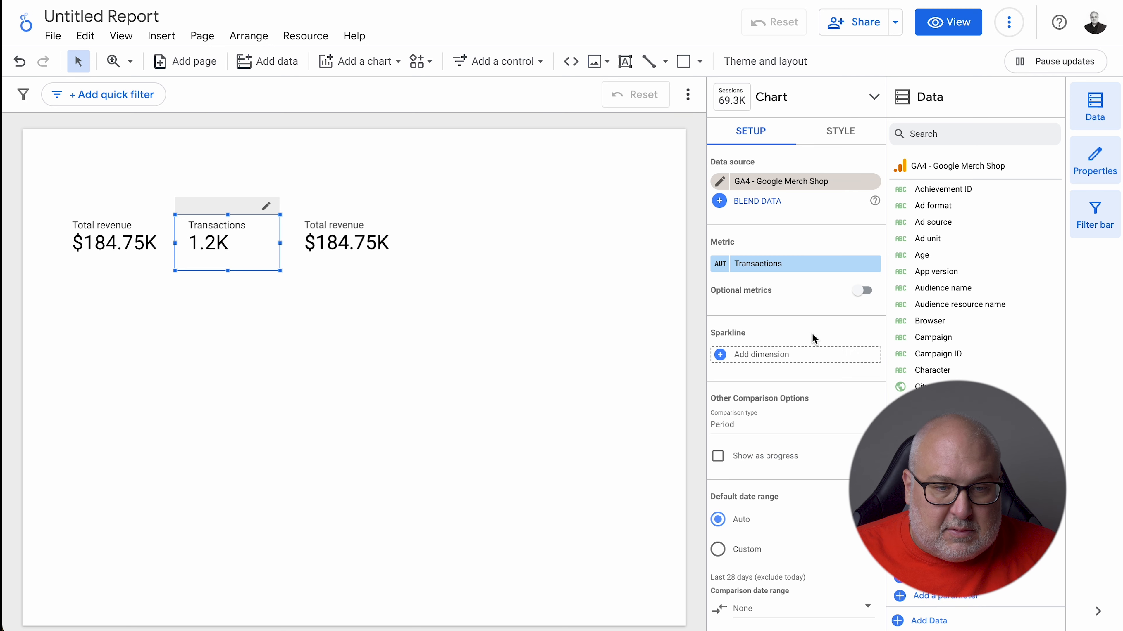
Move the third scorecard slightly closer to the Transactions scorecard and set its metric to Session conversion rate
{"action": "left_click", "coordinate": [360, 236]}
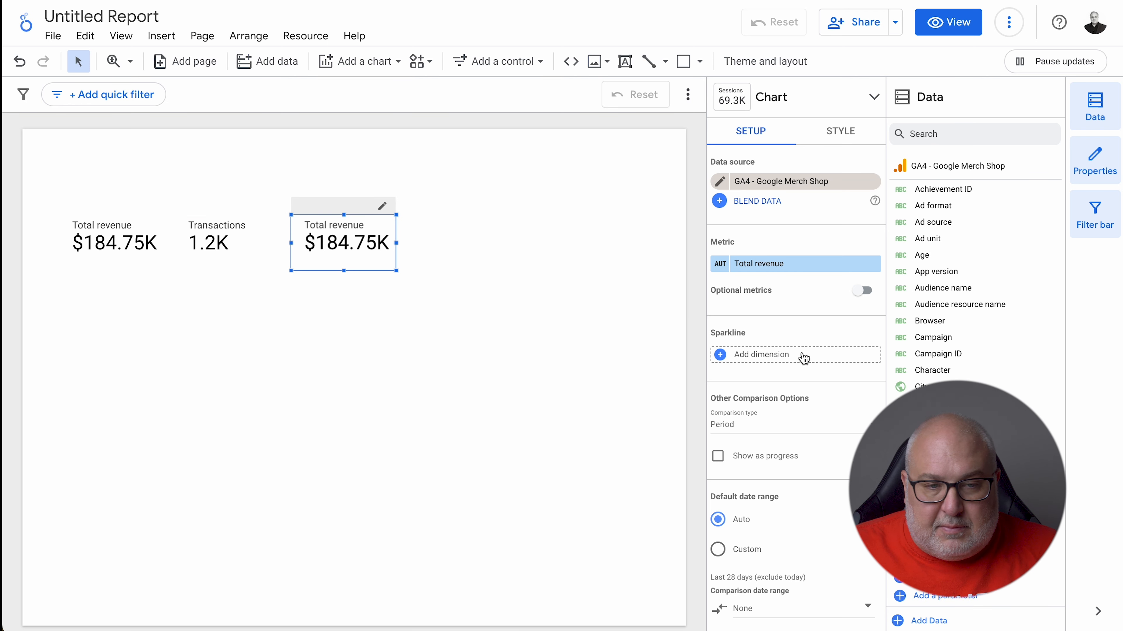
{"action": "left_click_drag", "start_coordinate": [374, 239], "coordinate": [371, 238]}
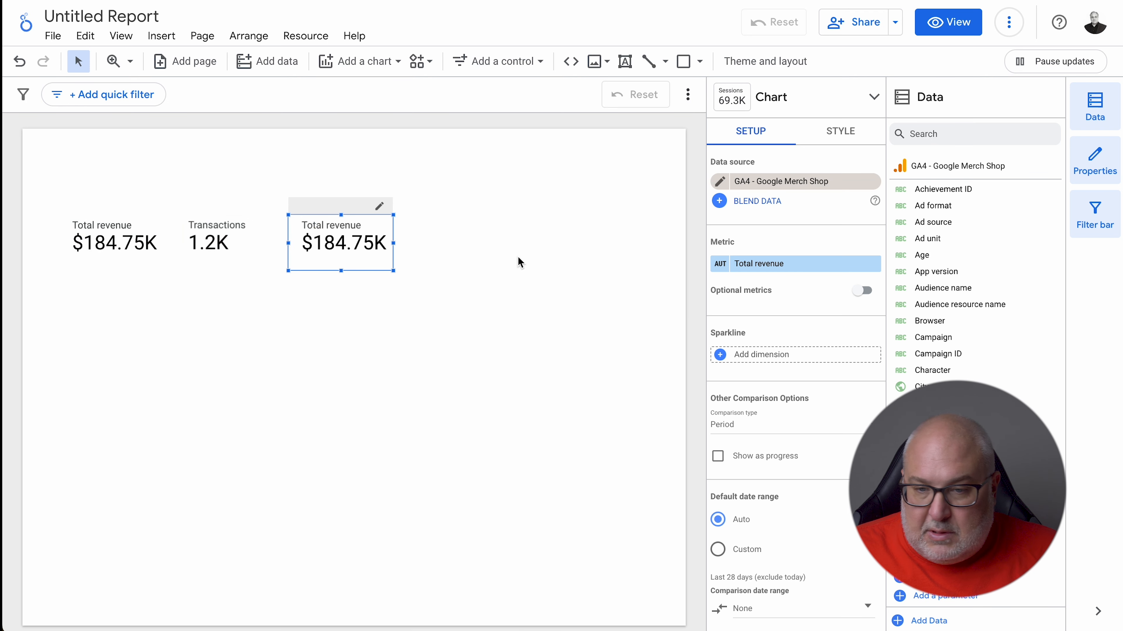
{"action": "left_click", "coordinate": [761, 264]}
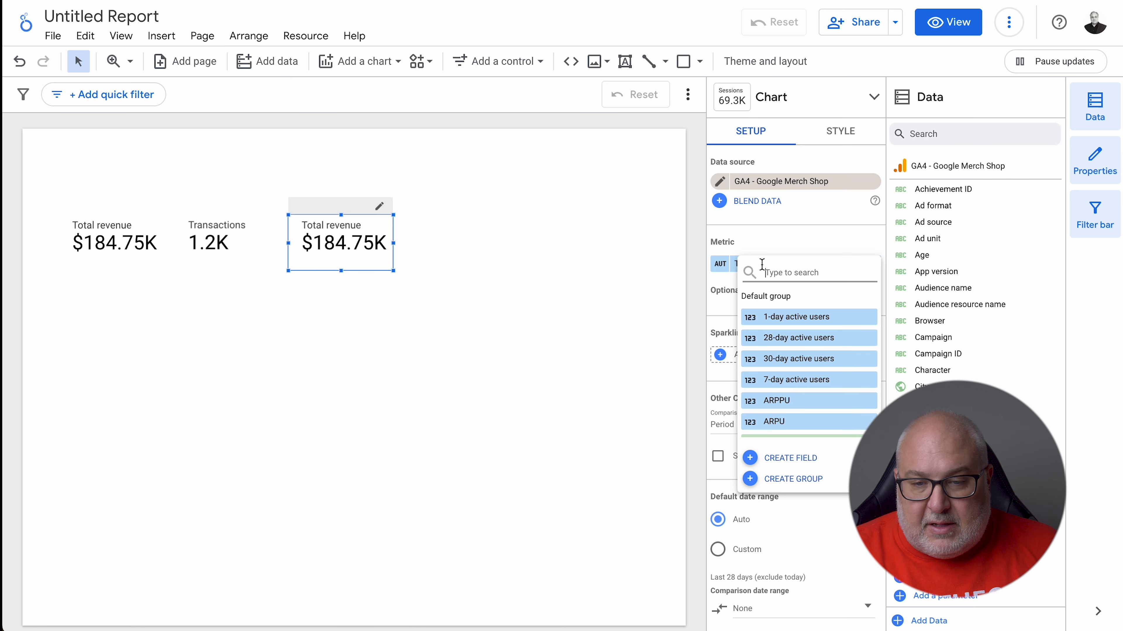
{"action": "type", "text": "conversion"}
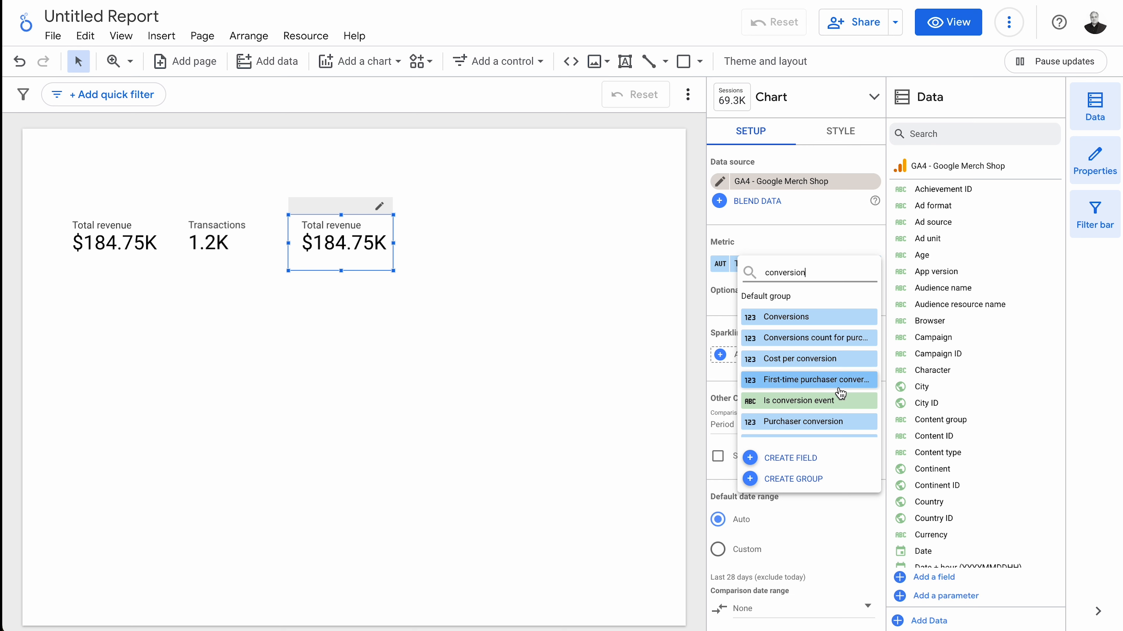
{"action": "scroll", "coordinate": [839, 392], "scroll_direction": "down", "scroll_amount": 3}
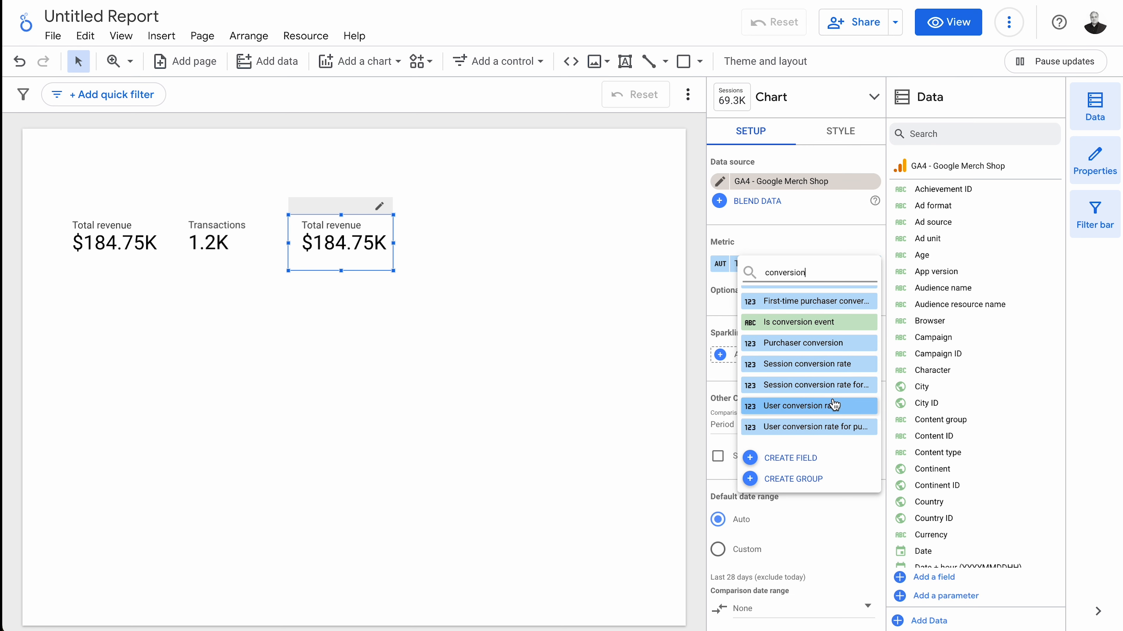
{"action": "left_click", "coordinate": [836, 369]}
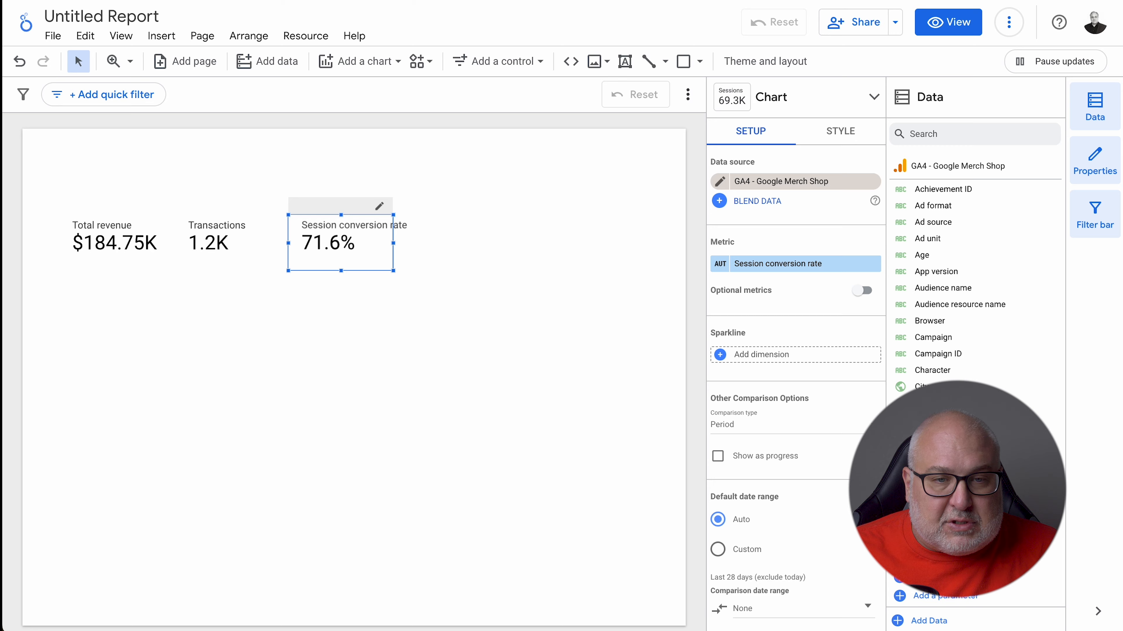
Switch to Google Analytics and open the property's Conversions settings in Admin to examine the configured conversion events
{"action": "left_click", "coordinate": [283, 1]}
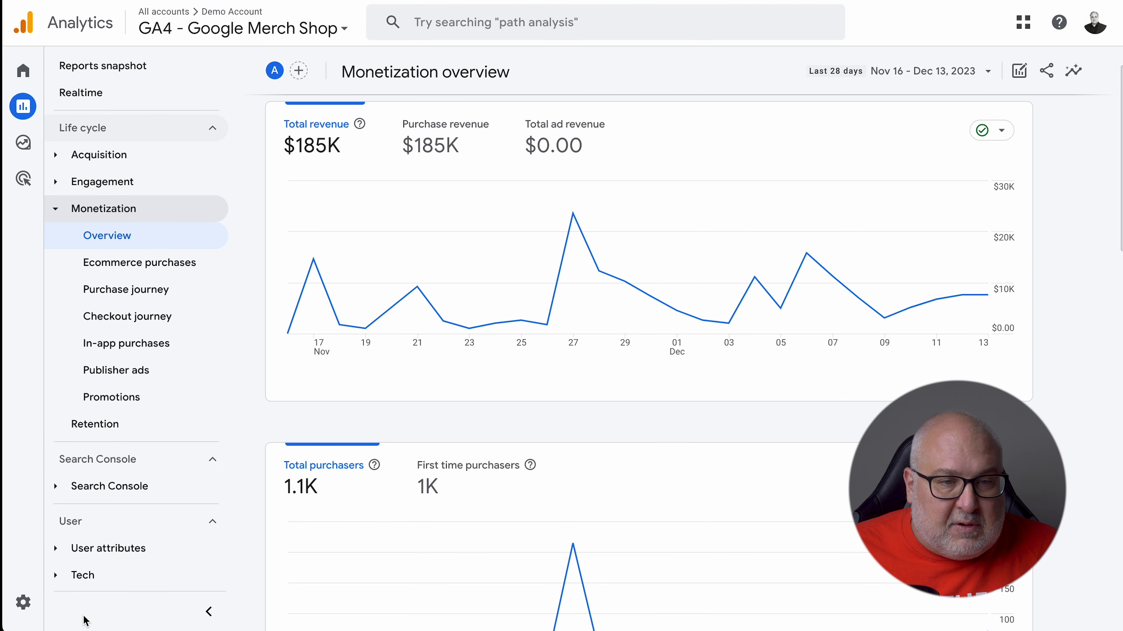
{"action": "scroll", "coordinate": [110, 509], "scroll_direction": "down", "scroll_amount": 1}
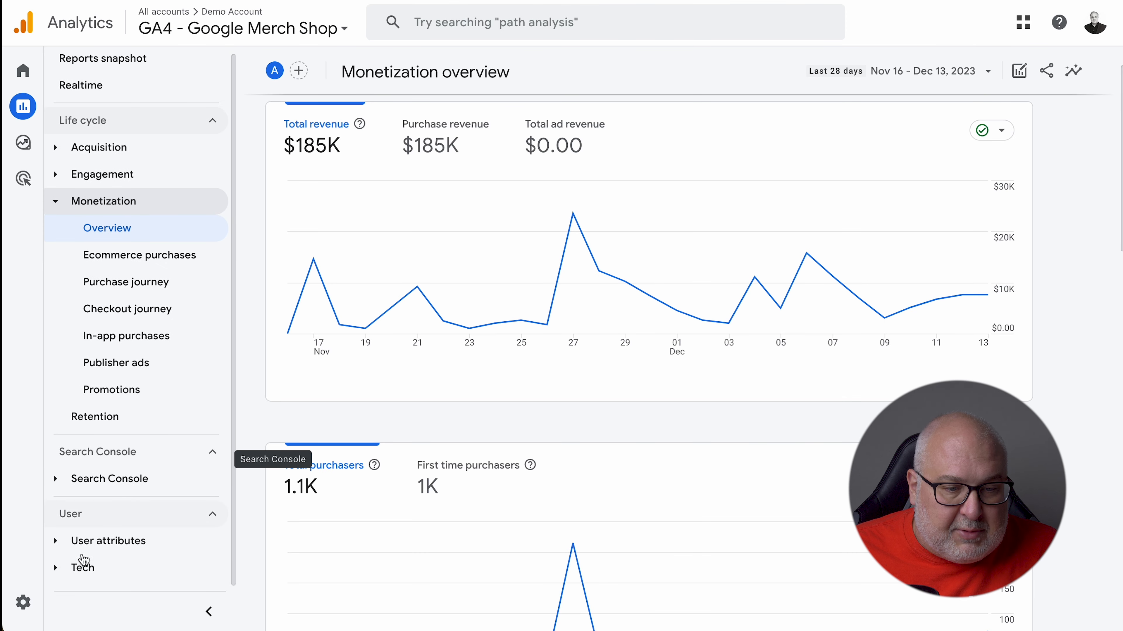
{"action": "left_click", "coordinate": [50, 602]}
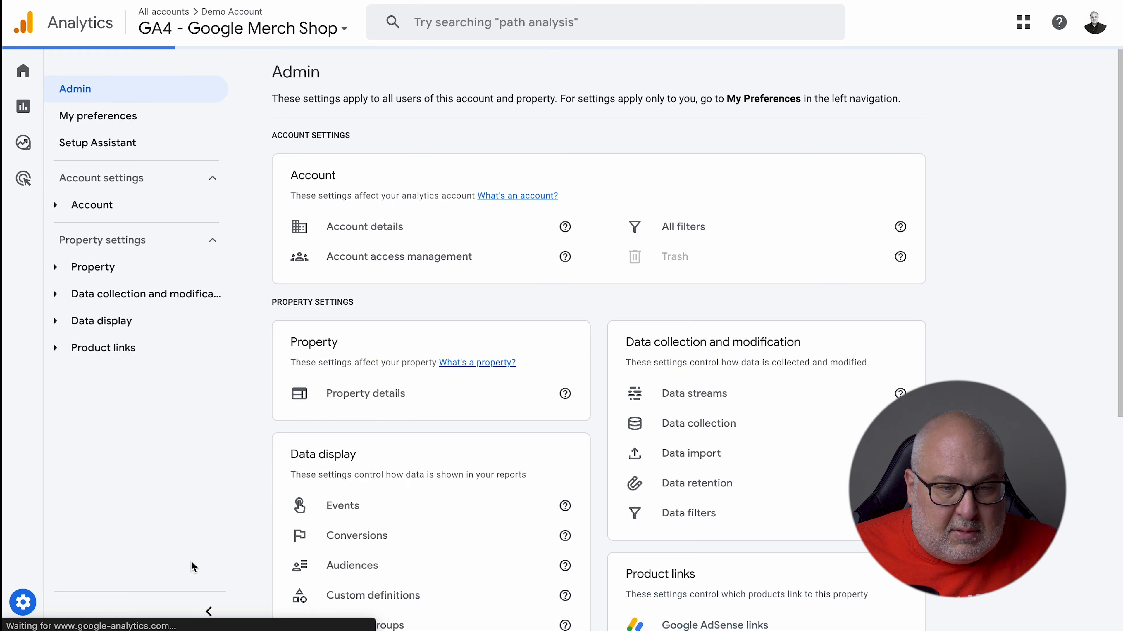
{"action": "scroll", "coordinate": [393, 334], "scroll_direction": "down", "scroll_amount": 5}
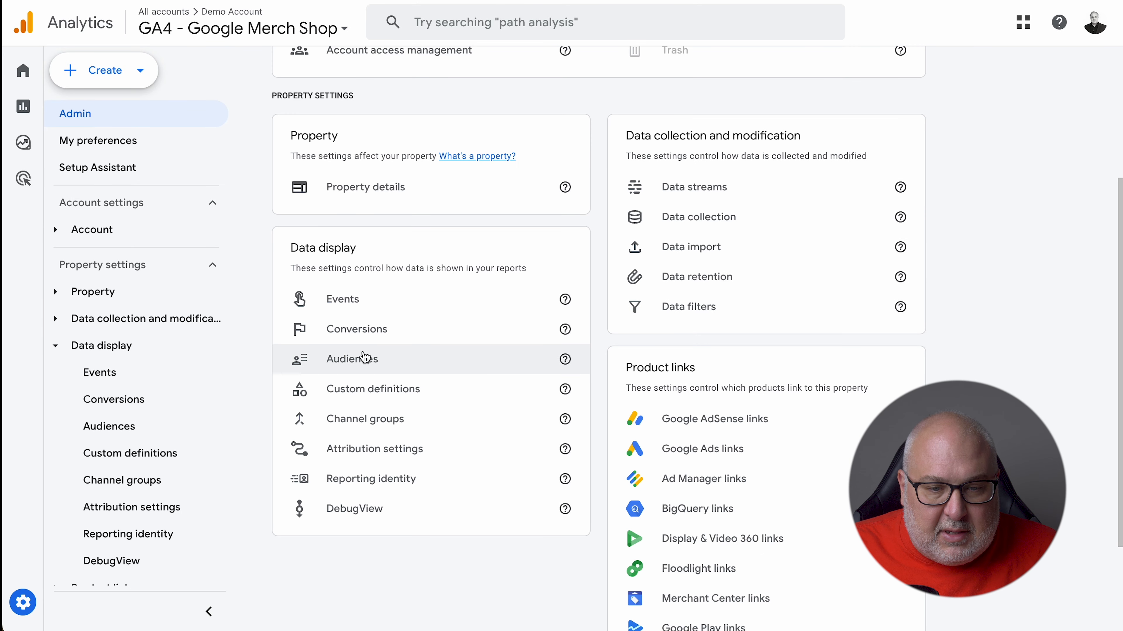
{"action": "left_click", "coordinate": [364, 333]}
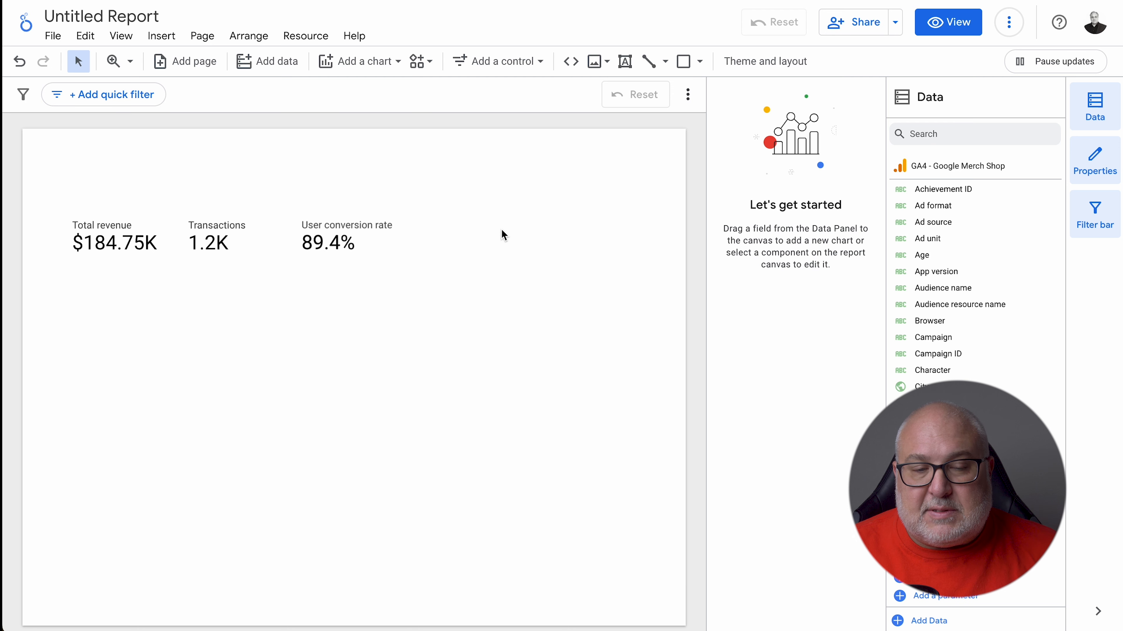
Try to create a calculated field with the Percent data type as the metric of the User conversion rate scorecard
{"action": "left_click", "coordinate": [338, 241]}
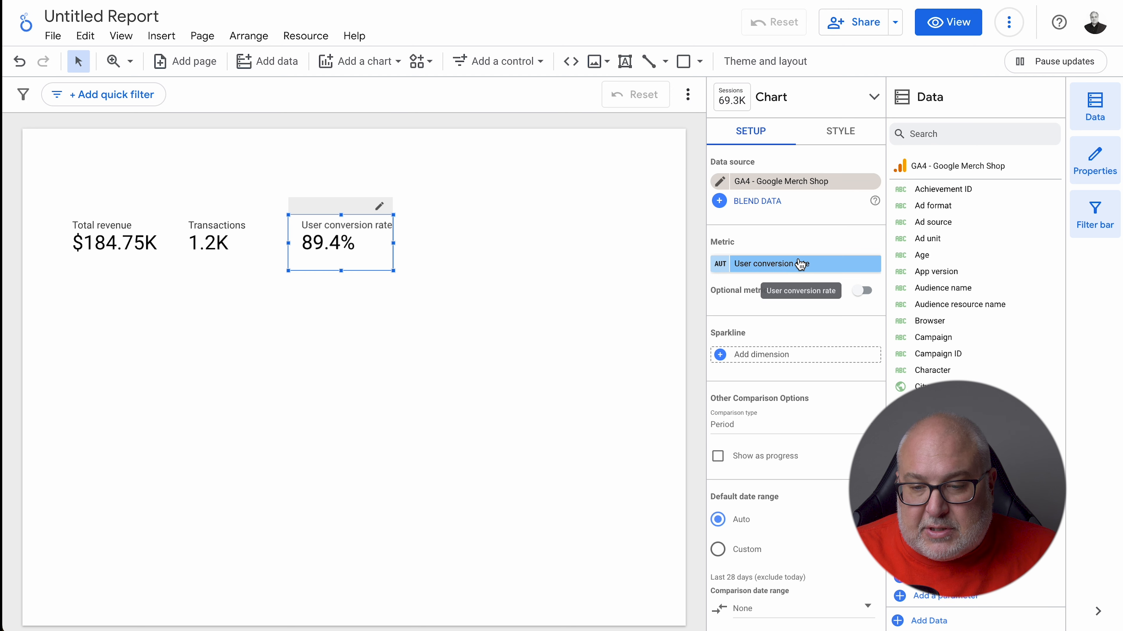
{"action": "left_click", "coordinate": [784, 264]}
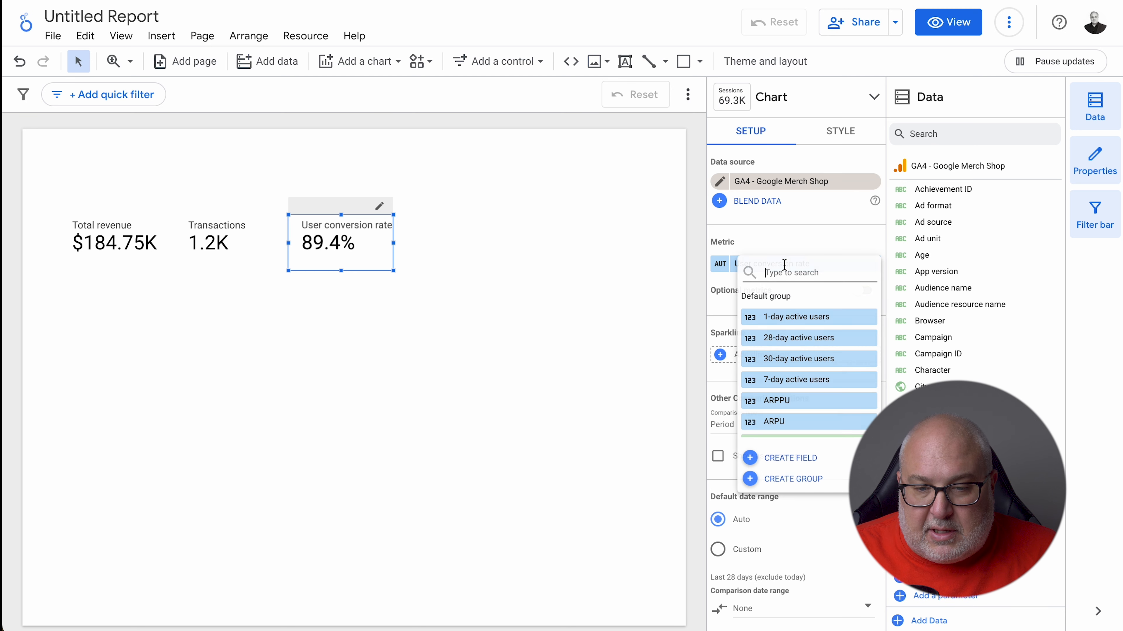
{"action": "left_click", "coordinate": [805, 462]}
{"action": "left_click", "coordinate": [655, 269]}
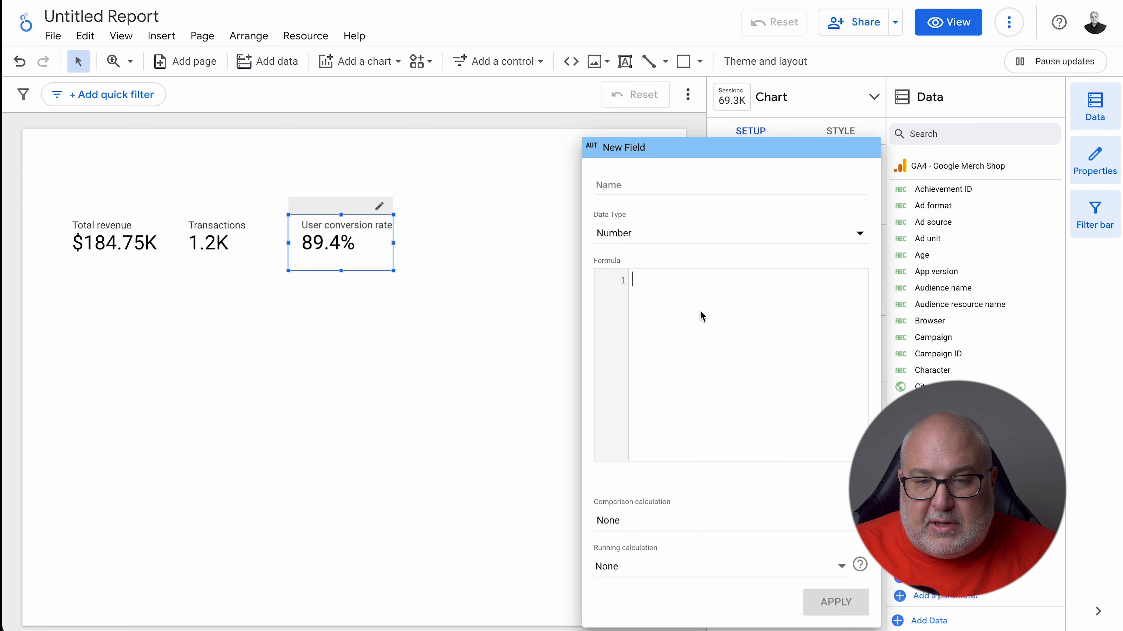
{"action": "left_click", "coordinate": [695, 239]}
{"action": "mouse_move", "coordinate": [697, 250]}
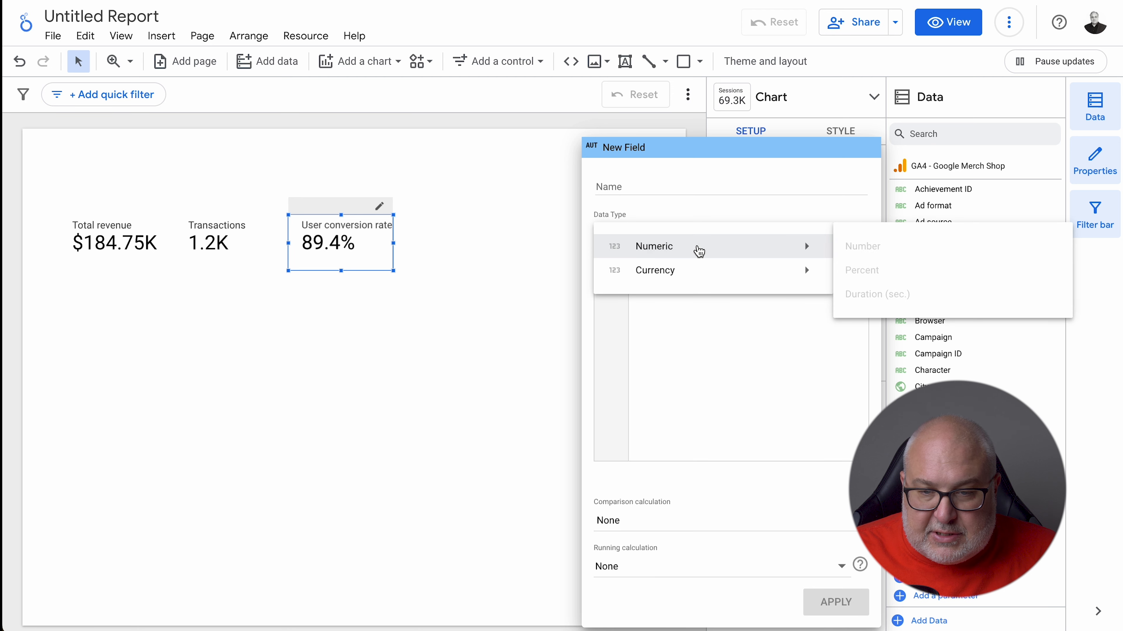
{"action": "left_click", "coordinate": [870, 271]}
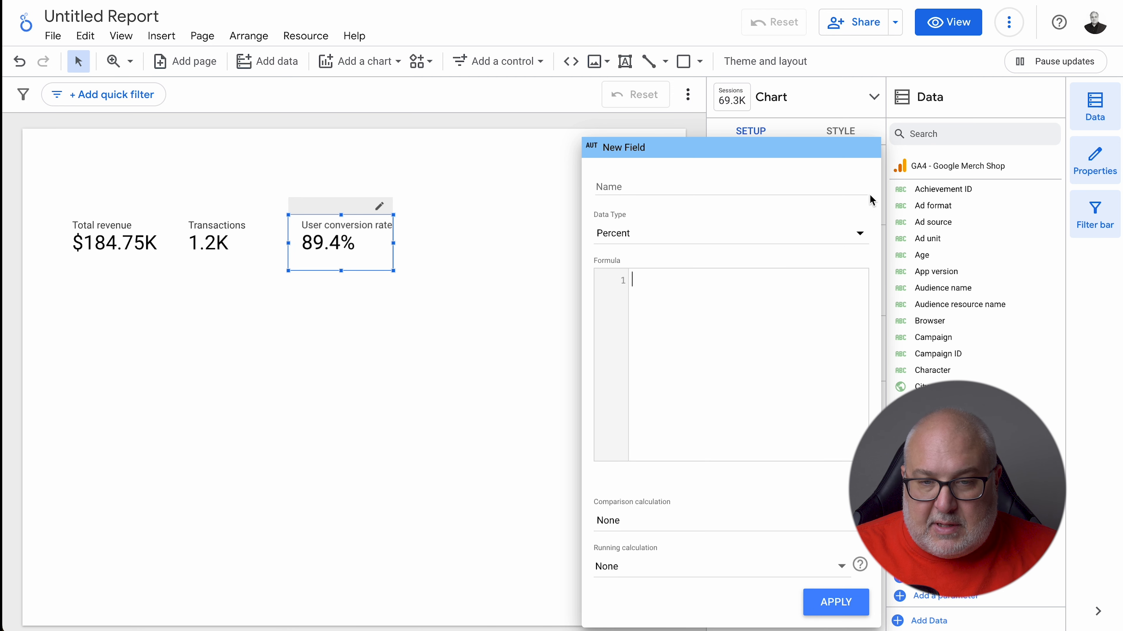
{"action": "left_click", "coordinate": [518, 214]}
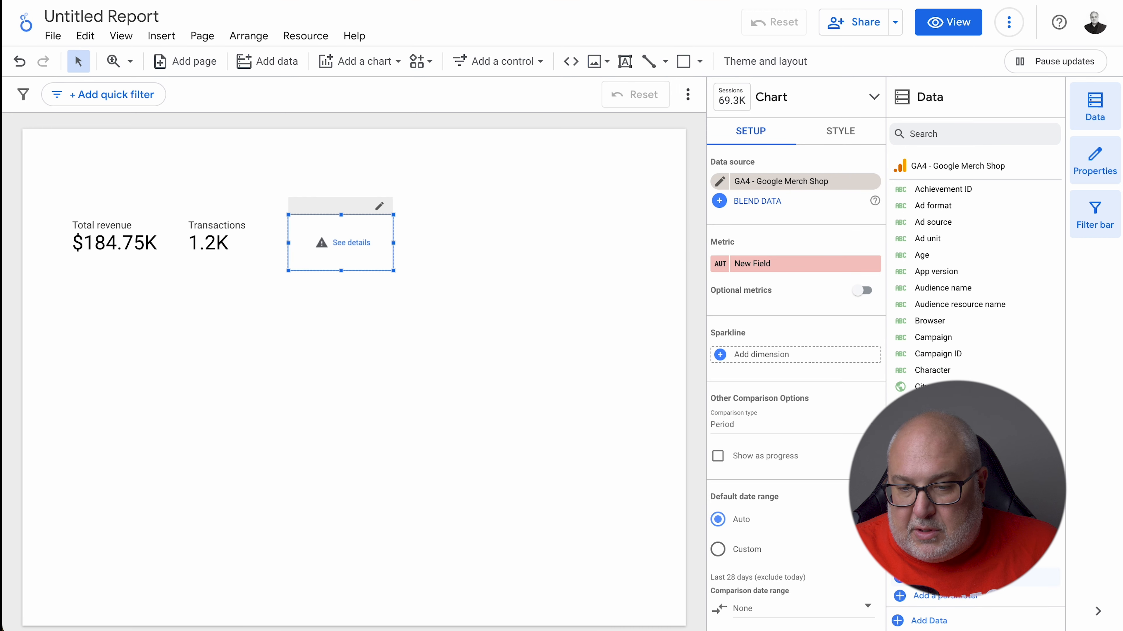
{"action": "left_click", "coordinate": [570, 255]}
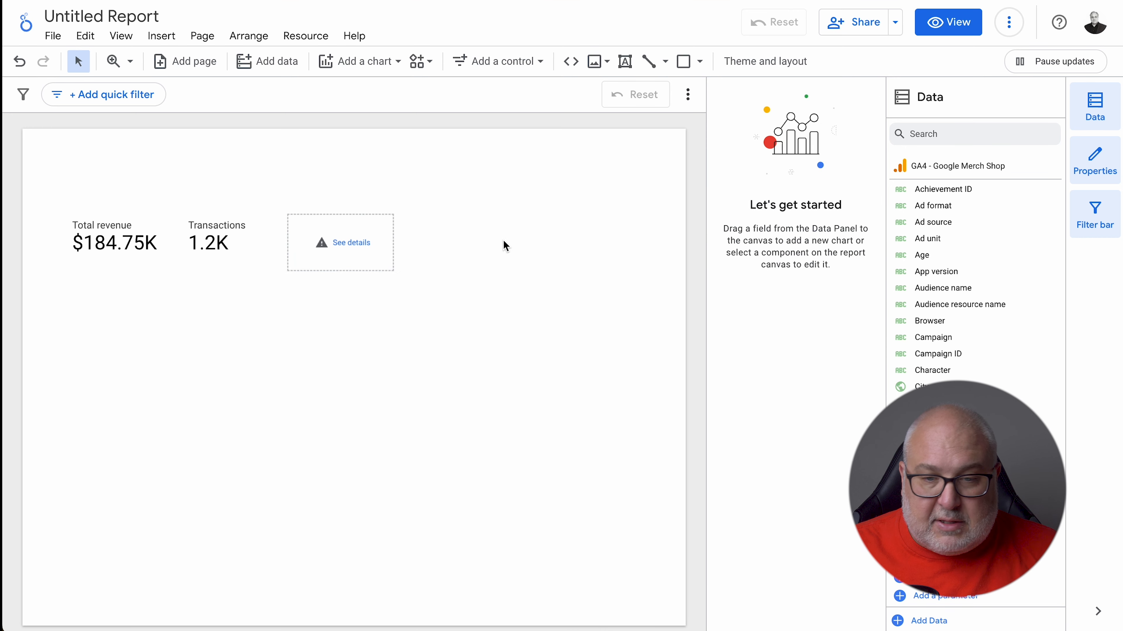
Dismiss the broken third scorecard's error and replace its metric with Session conversion rate
{"action": "left_click", "coordinate": [368, 243]}
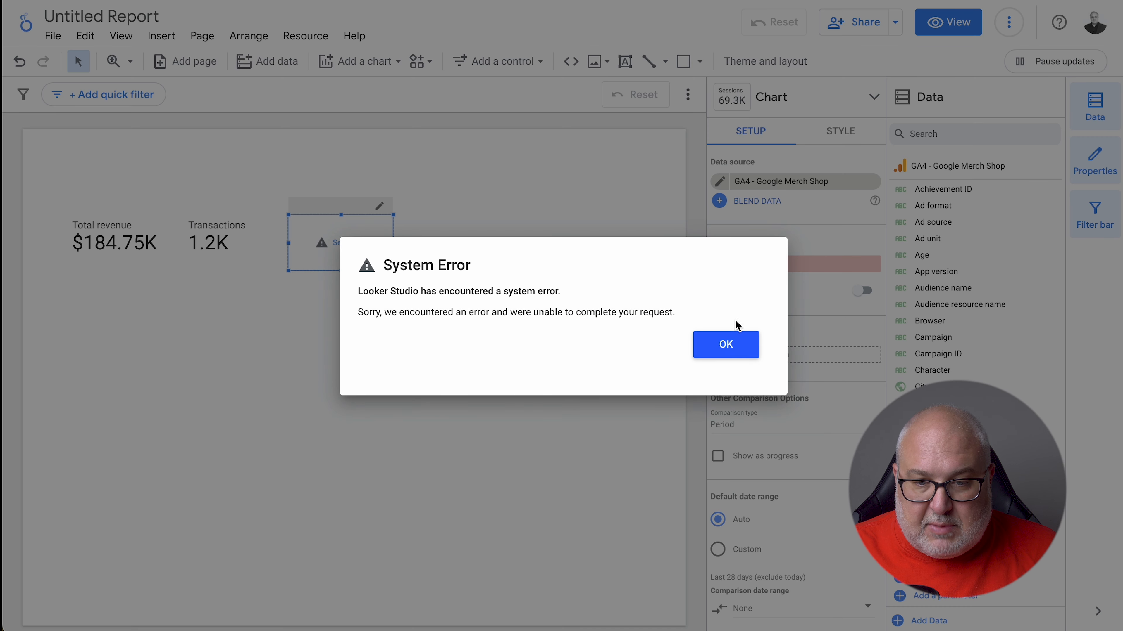
{"action": "left_click", "coordinate": [725, 343]}
{"action": "left_click", "coordinate": [774, 265]}
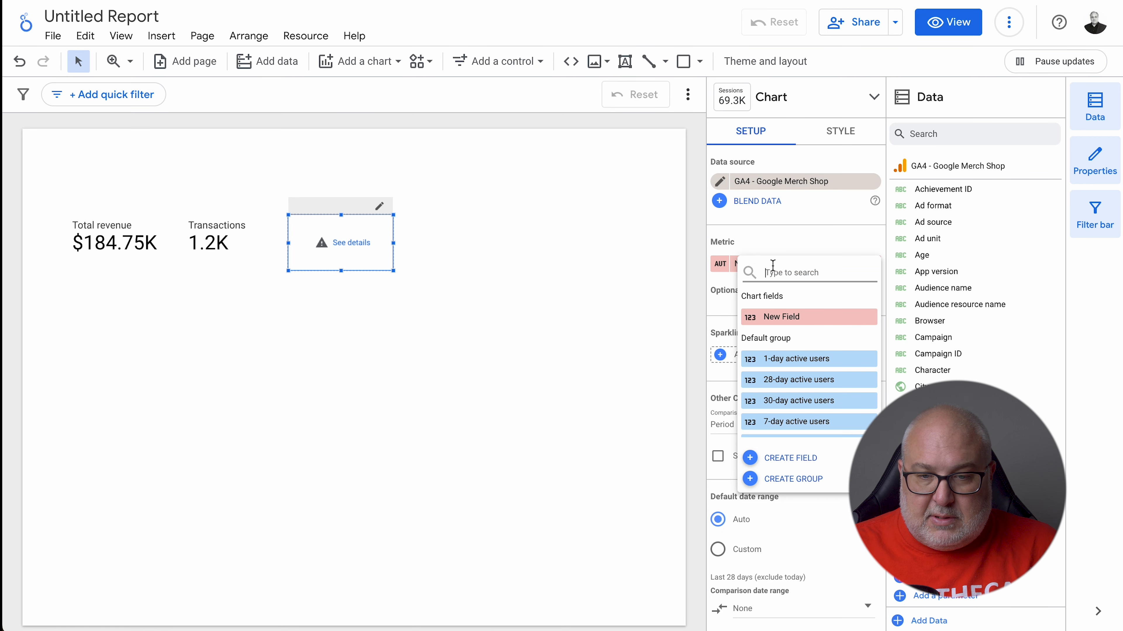
{"action": "type", "text": "conver"}
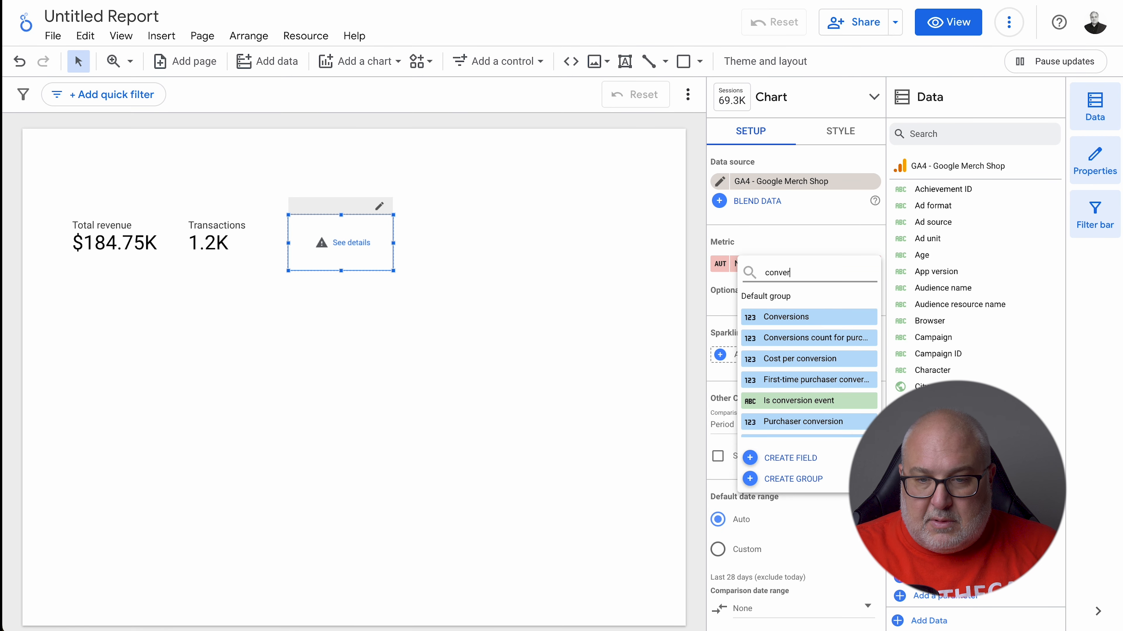
{"action": "type", "text": "sion rat"}
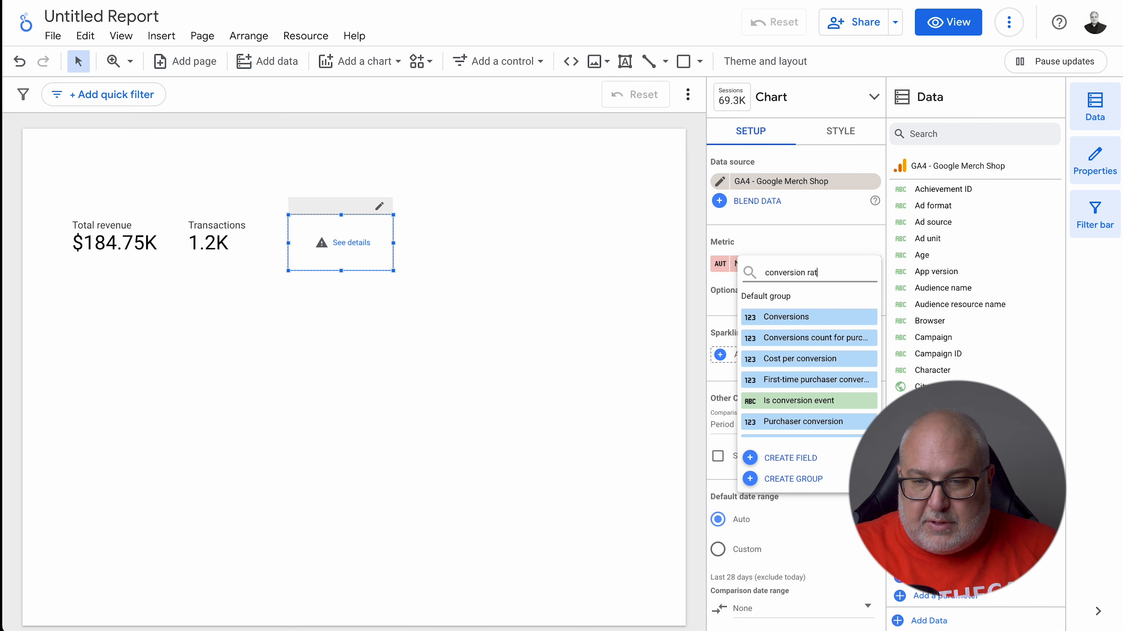
{"action": "type", "text": "e"}
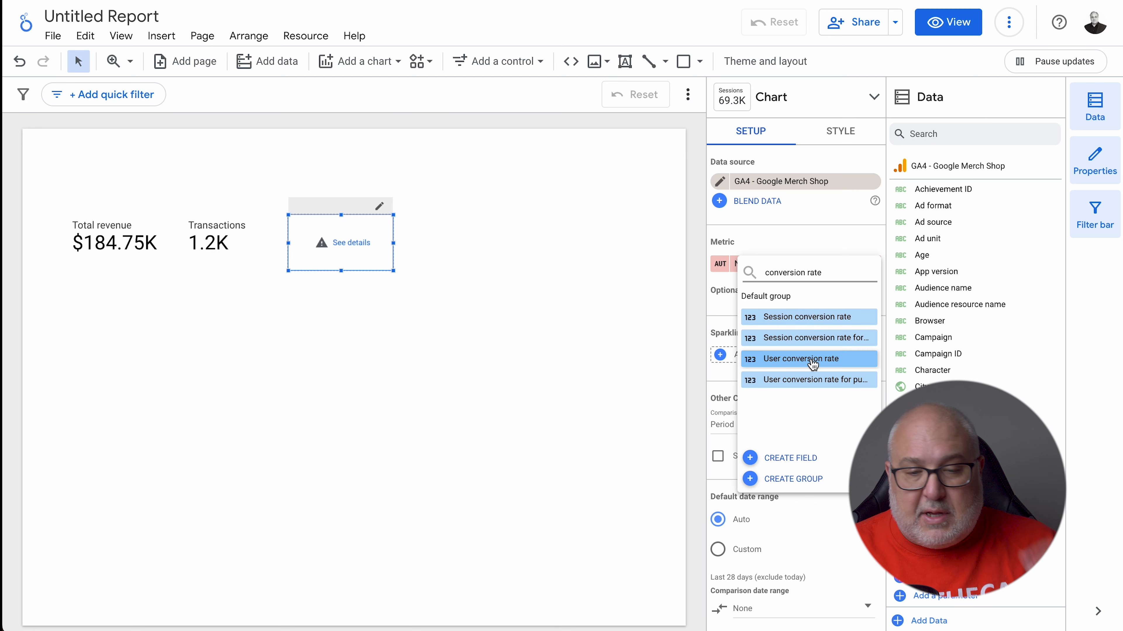
{"action": "left_click", "coordinate": [818, 319]}
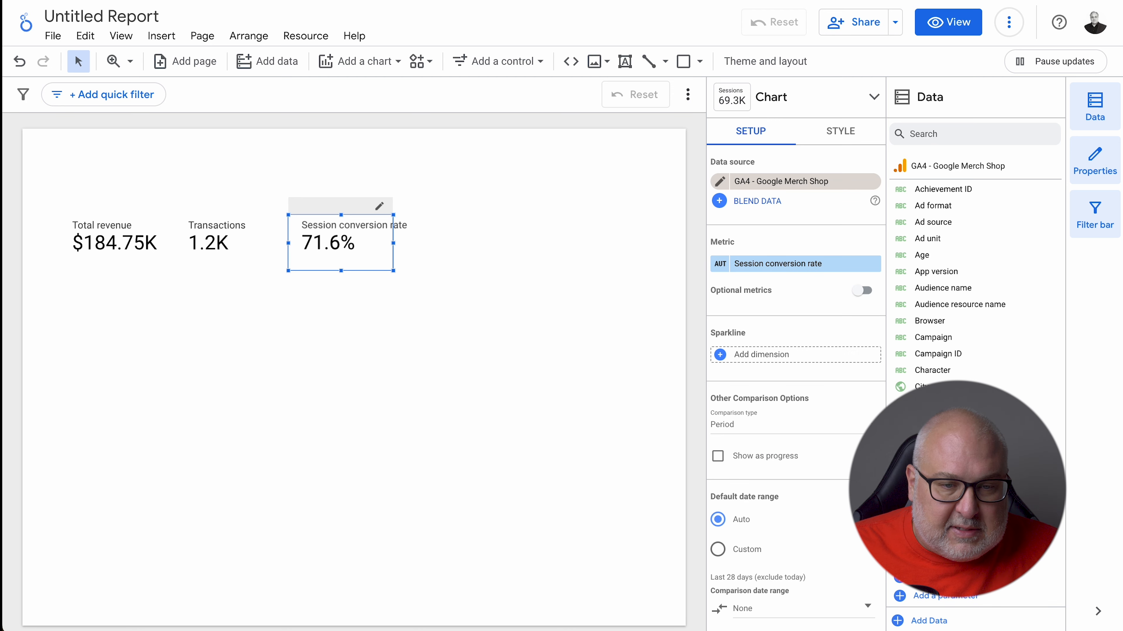
{"action": "left_click", "coordinate": [467, 270]}
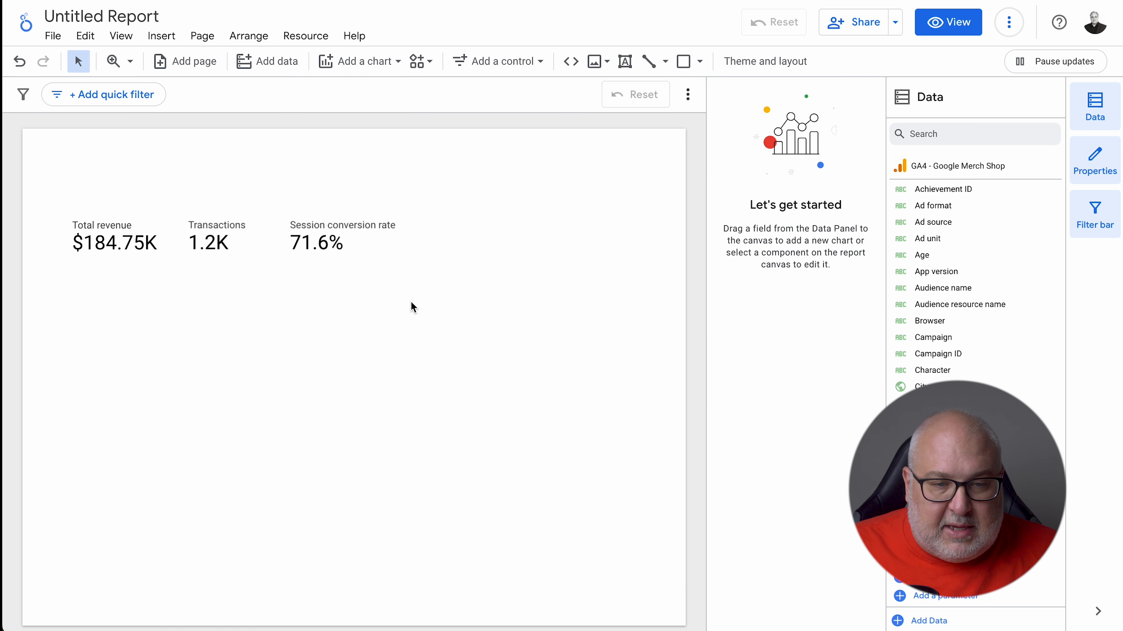
Duplicate the Session conversion rate scorecard and place the copy beside it at the end of the row
{"action": "left_click", "coordinate": [319, 240]}
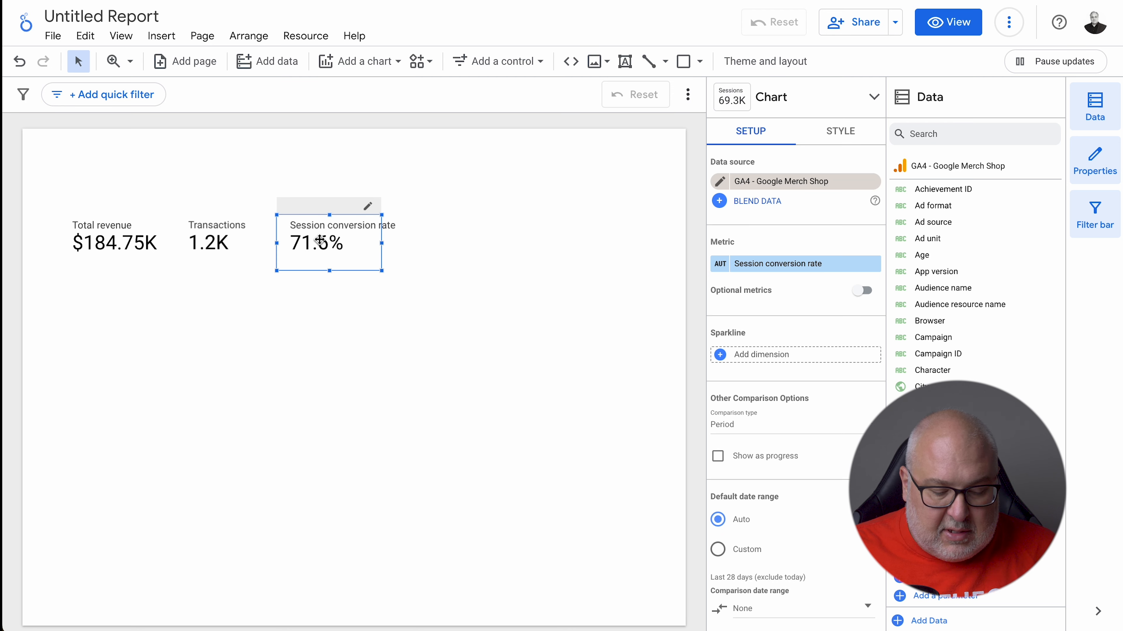
{"action": "key", "text": "ctrl+c"}
{"action": "key", "text": "ctrl+v"}
{"action": "left_click_drag", "start_coordinate": [325, 245], "coordinate": [462, 244]}
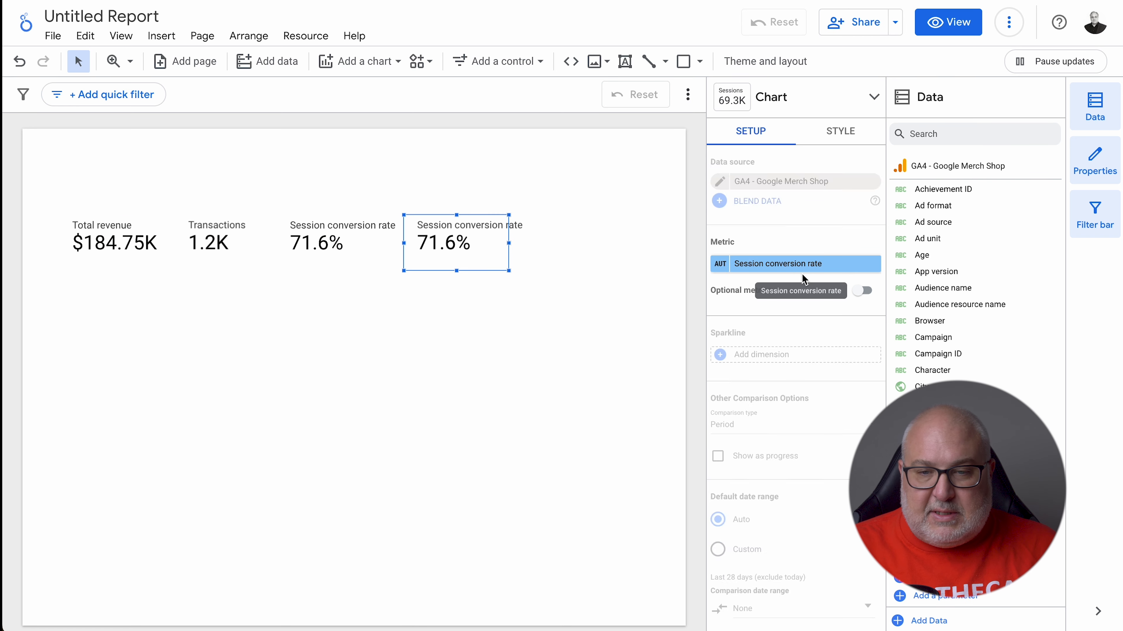
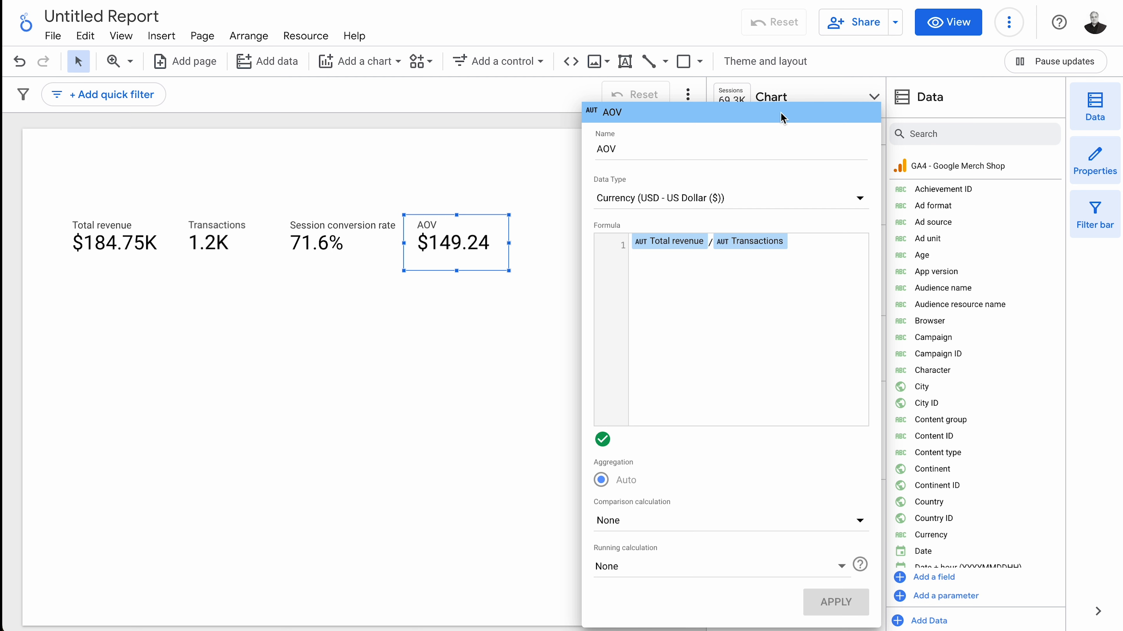
Close the editor of the AOV calculated field
{"action": "left_click", "coordinate": [446, 404]}
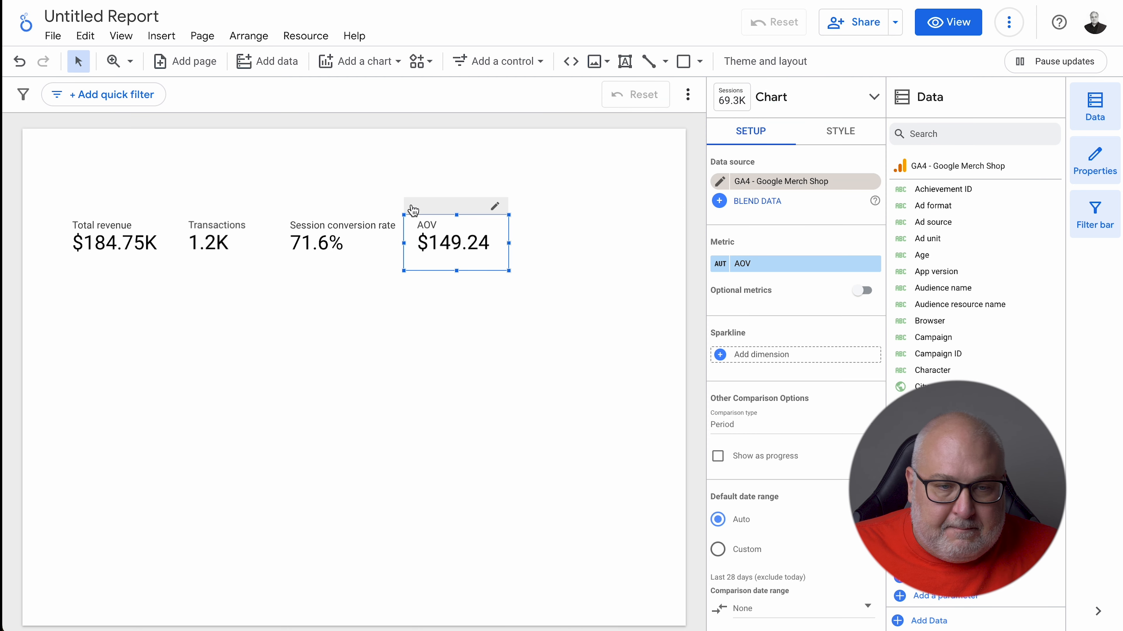
Move the AOV scorecard beneath Total revenue and nudge the Session conversion rate scorecard closer to Transactions
{"action": "left_click_drag", "start_coordinate": [440, 252], "coordinate": [96, 312]}
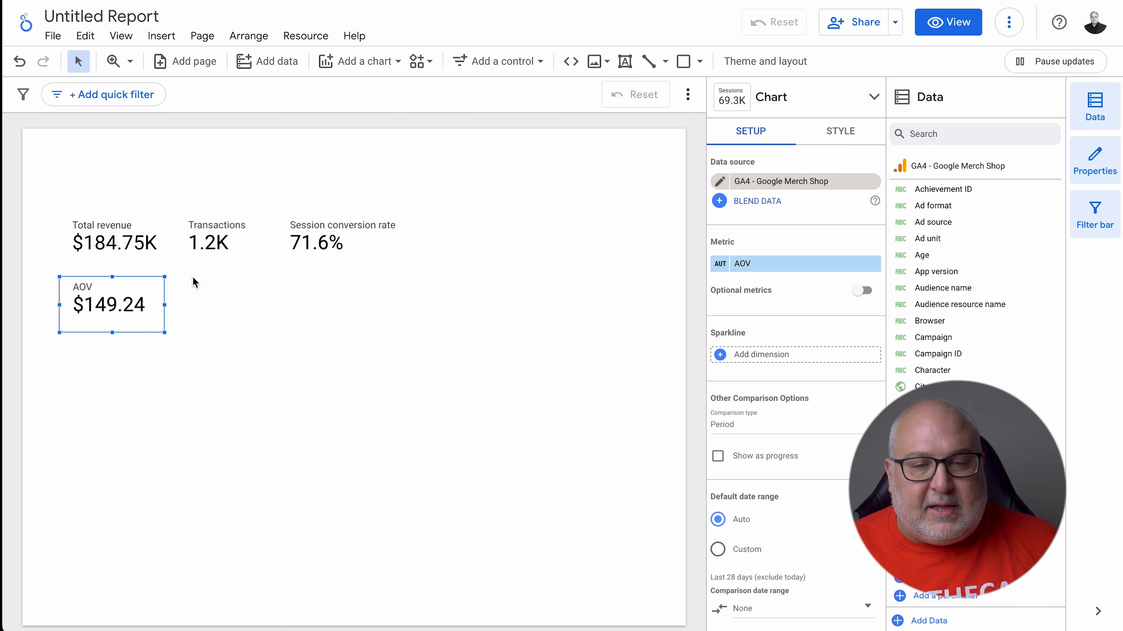
{"action": "left_click", "coordinate": [210, 245]}
{"action": "left_click_drag", "start_coordinate": [309, 244], "coordinate": [304, 243]}
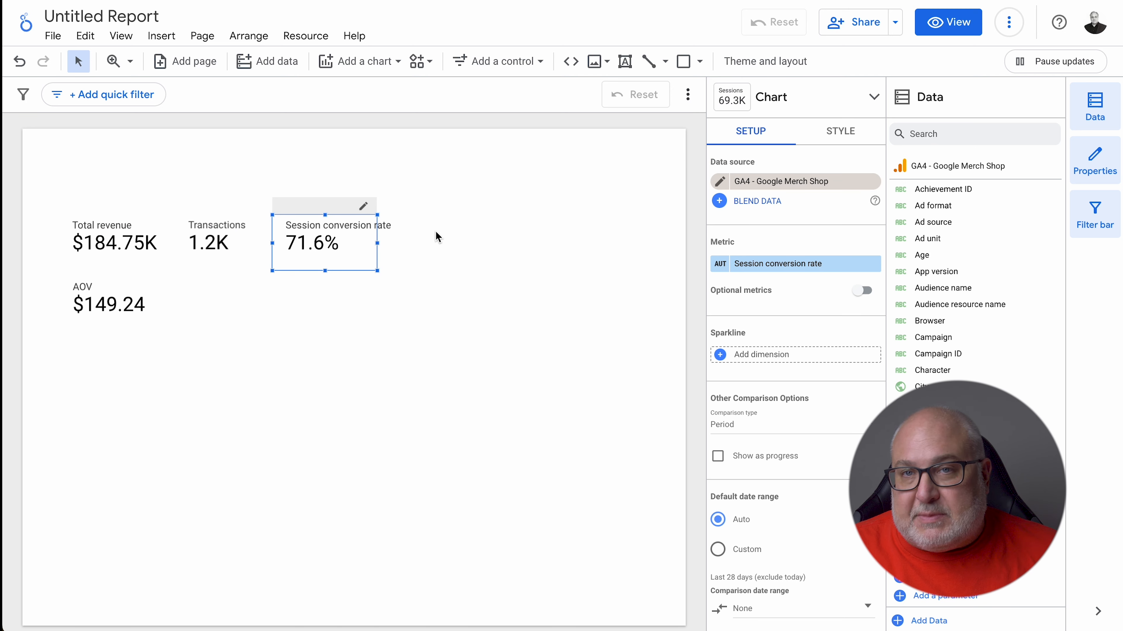
{"action": "left_click_drag", "start_coordinate": [333, 242], "coordinate": [327, 243]}
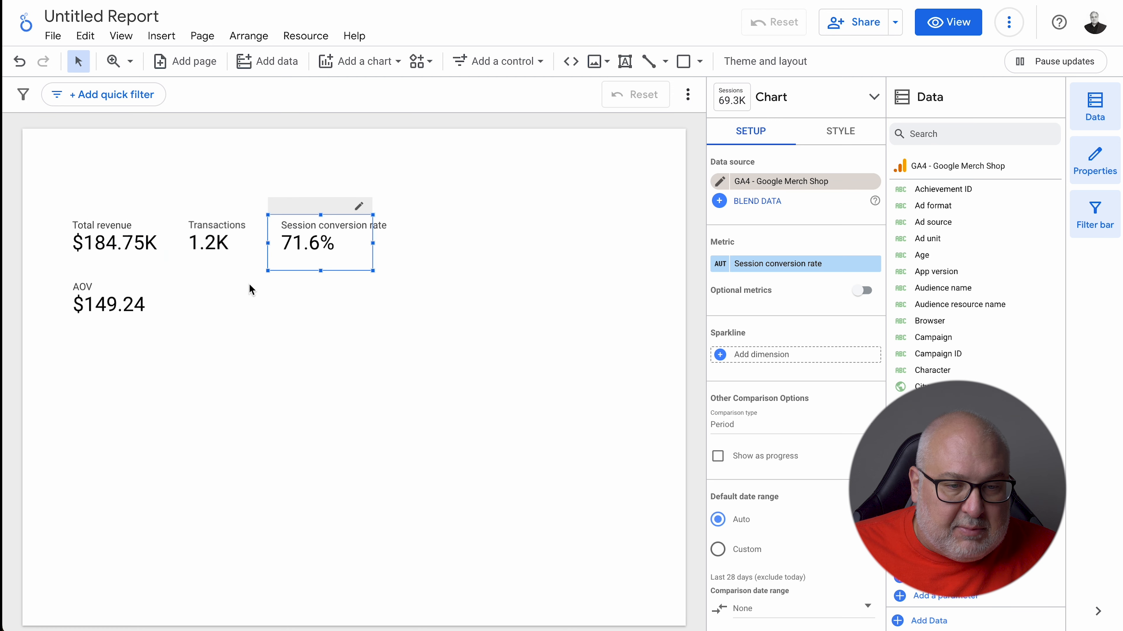
{"action": "left_click", "coordinate": [118, 301]}
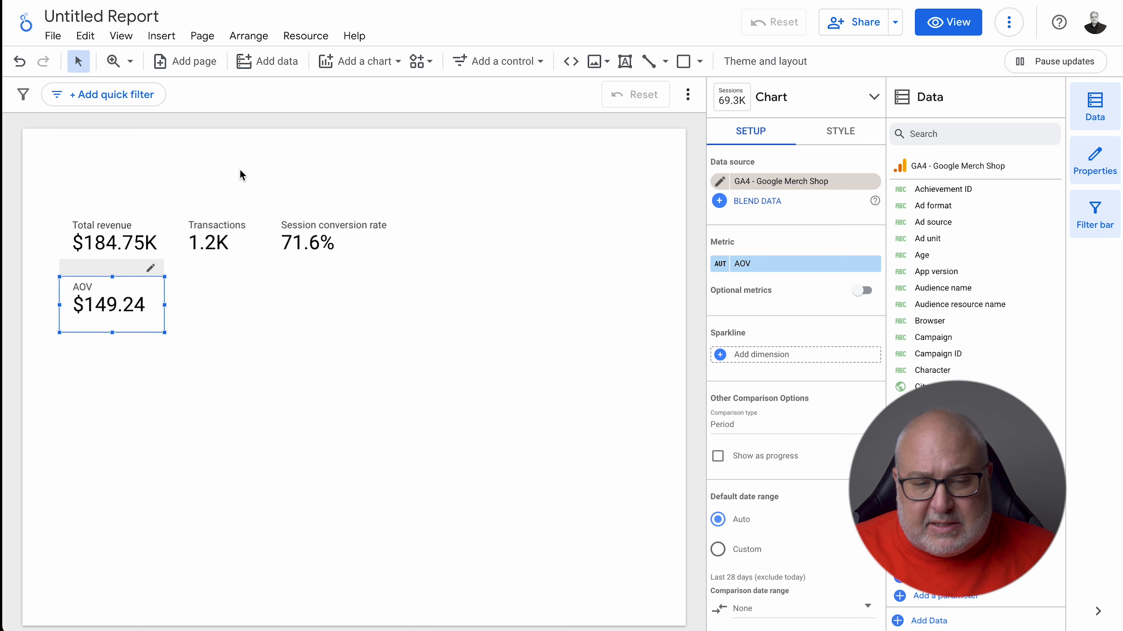
{"action": "left_click", "coordinate": [286, 410]}
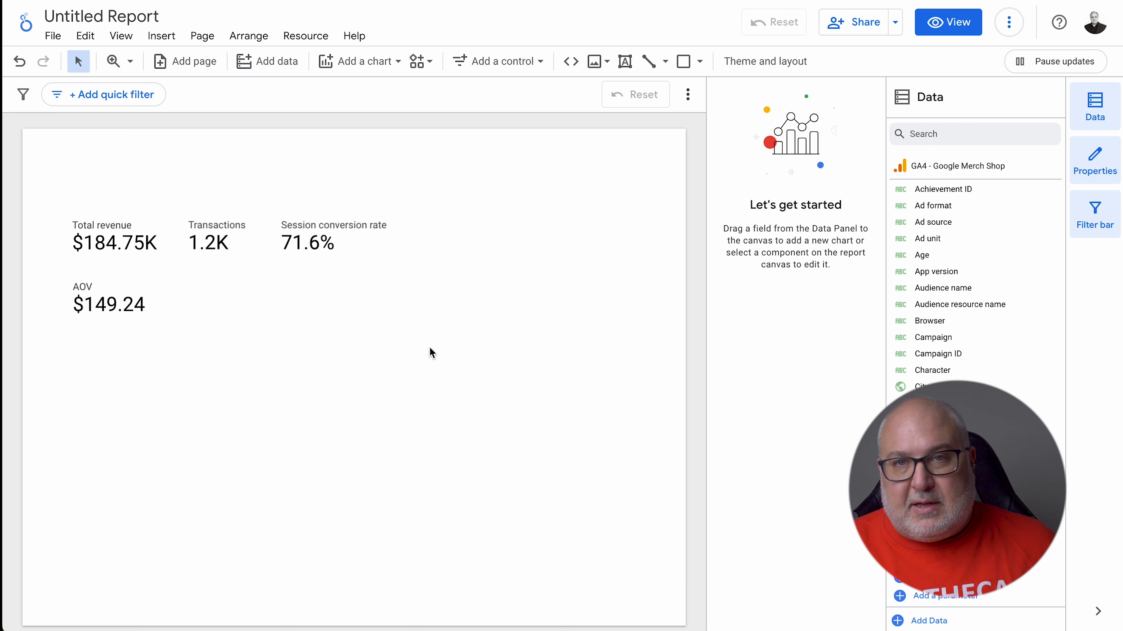
Place the Session conversion rate scorecard beside AOV, aligned in the second row, and rename its metric CVR
{"action": "left_click", "coordinate": [328, 245]}
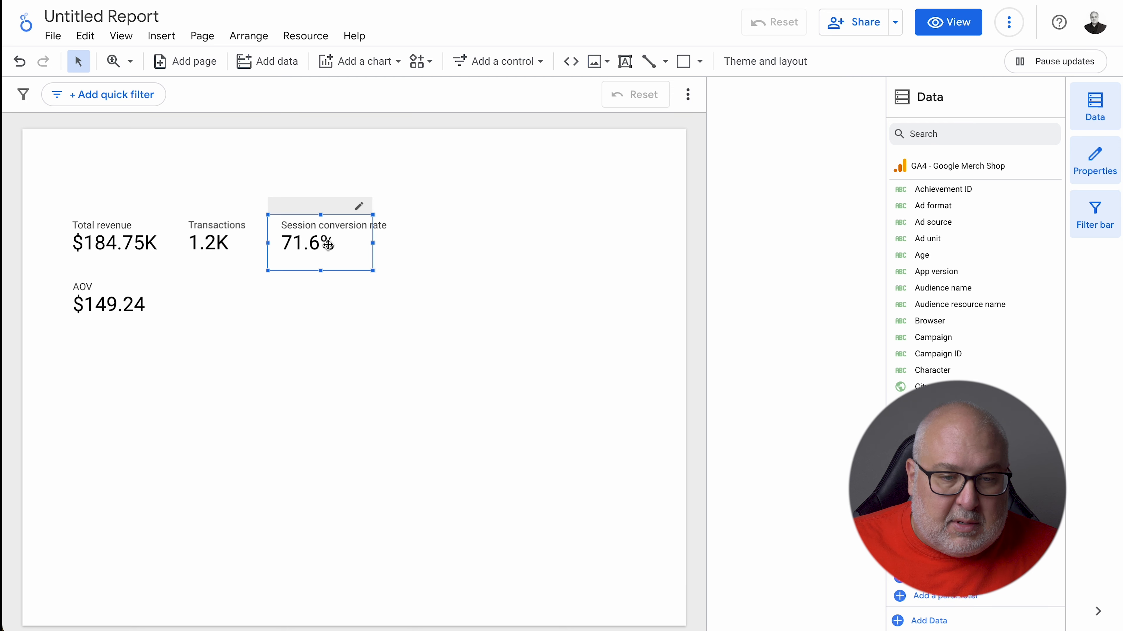
{"action": "left_click_drag", "start_coordinate": [328, 244], "coordinate": [230, 306]}
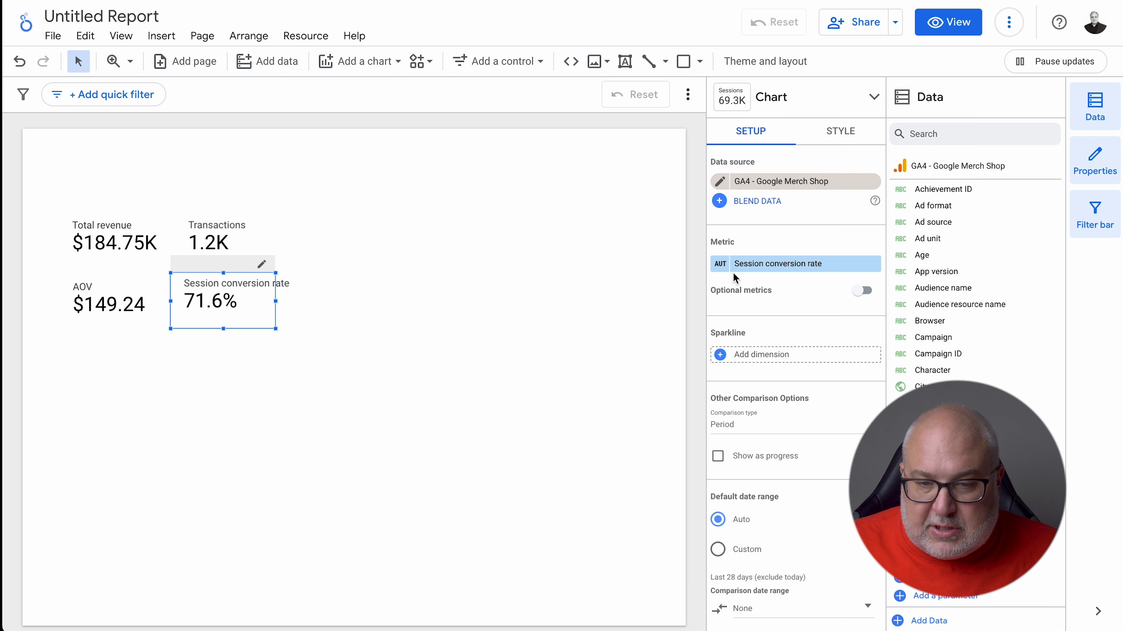
{"action": "left_click", "coordinate": [721, 265]}
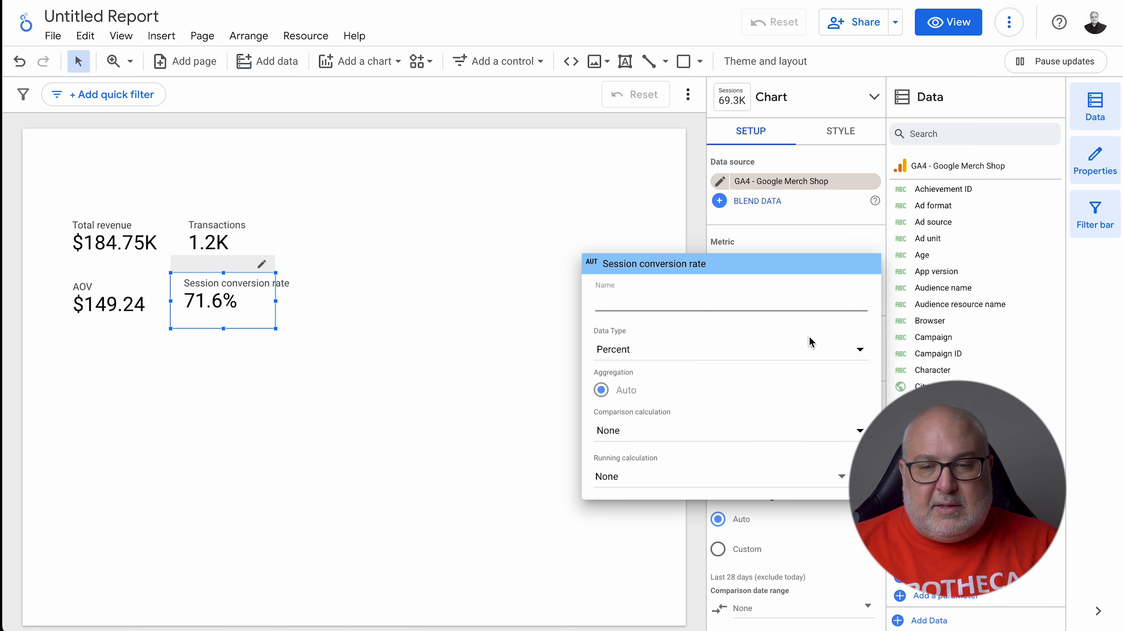
{"action": "type", "text": "CVR"}
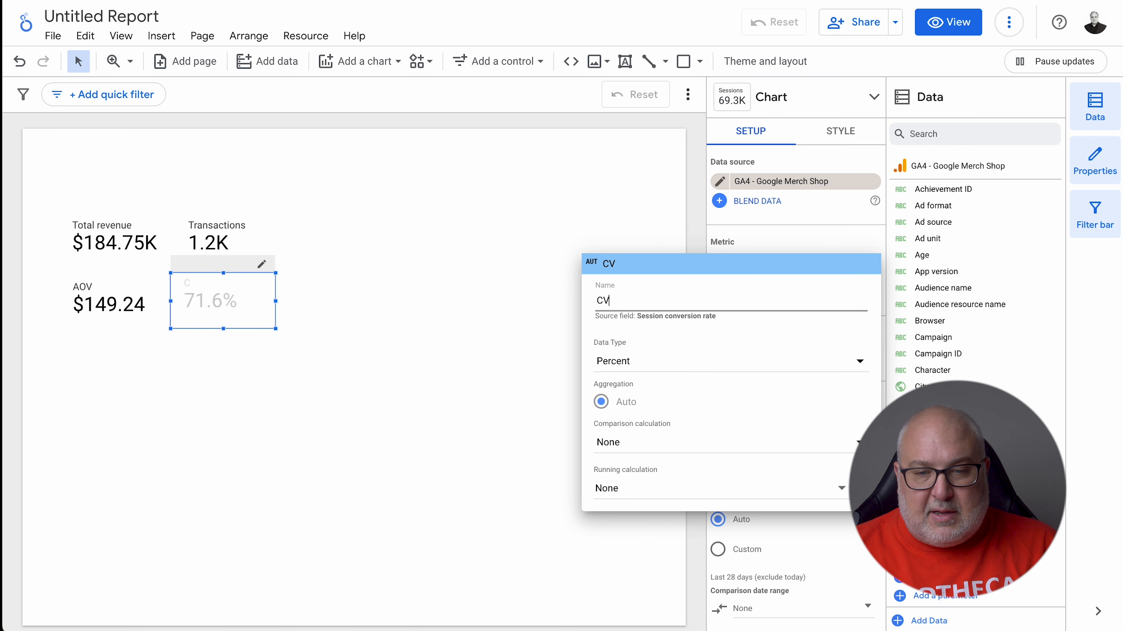
{"action": "left_click", "coordinate": [537, 342]}
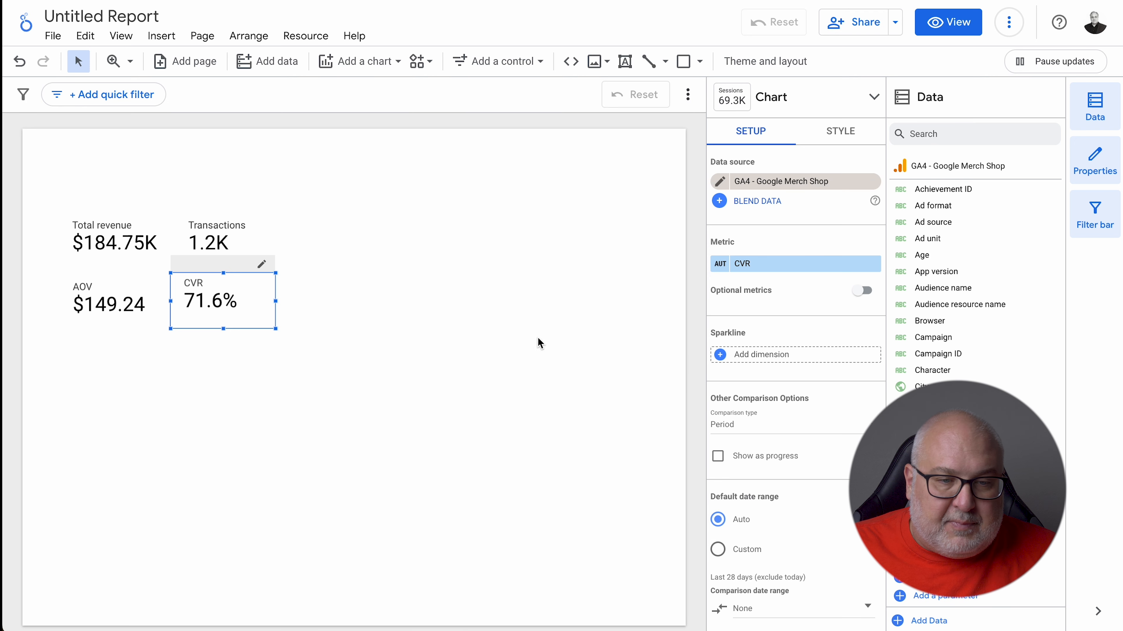
{"action": "left_click", "coordinate": [293, 396]}
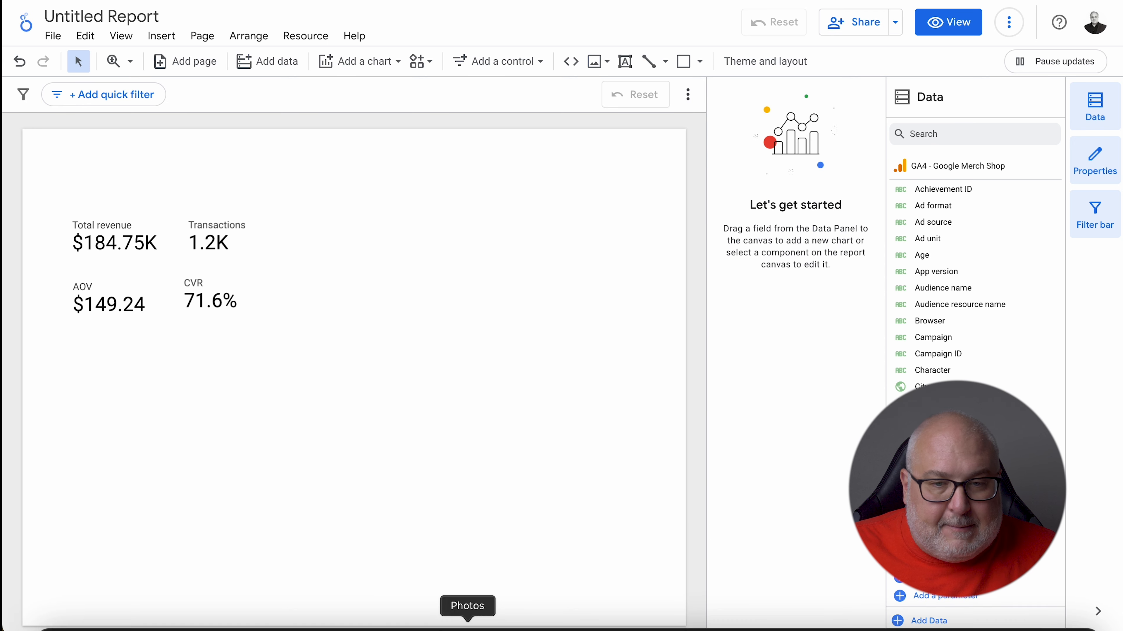
{"action": "left_click_drag", "start_coordinate": [210, 303], "coordinate": [226, 319]}
{"action": "left_click", "coordinate": [269, 351]}
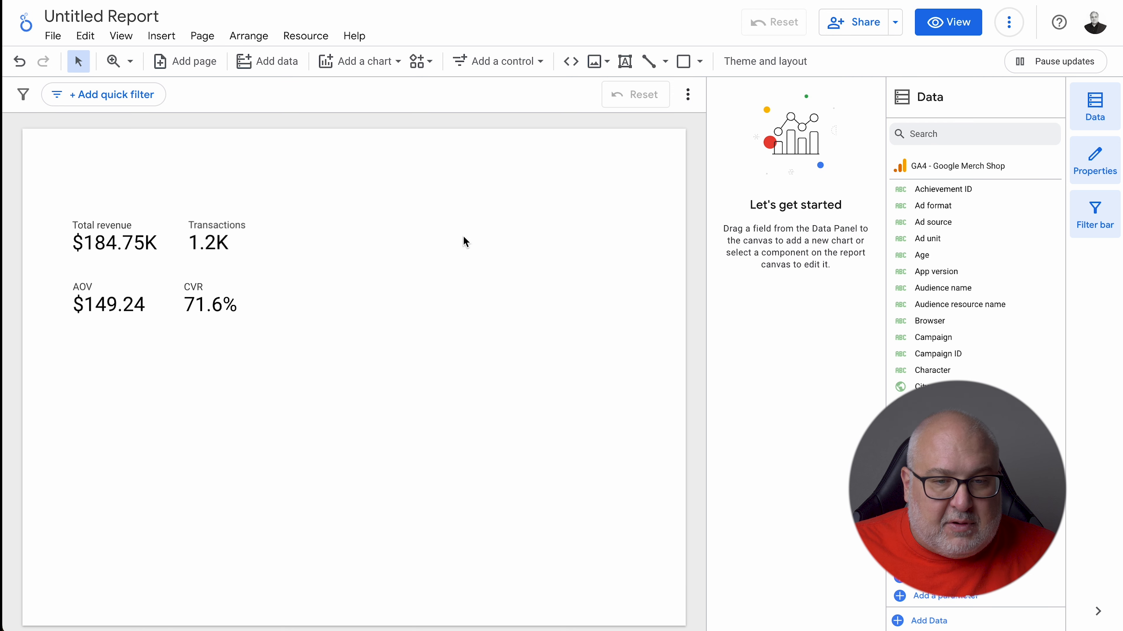
Duplicate the Total revenue scorecard, place the copy apart to the right of Transactions, and set its metric to Sessions
{"action": "left_click", "coordinate": [115, 234]}
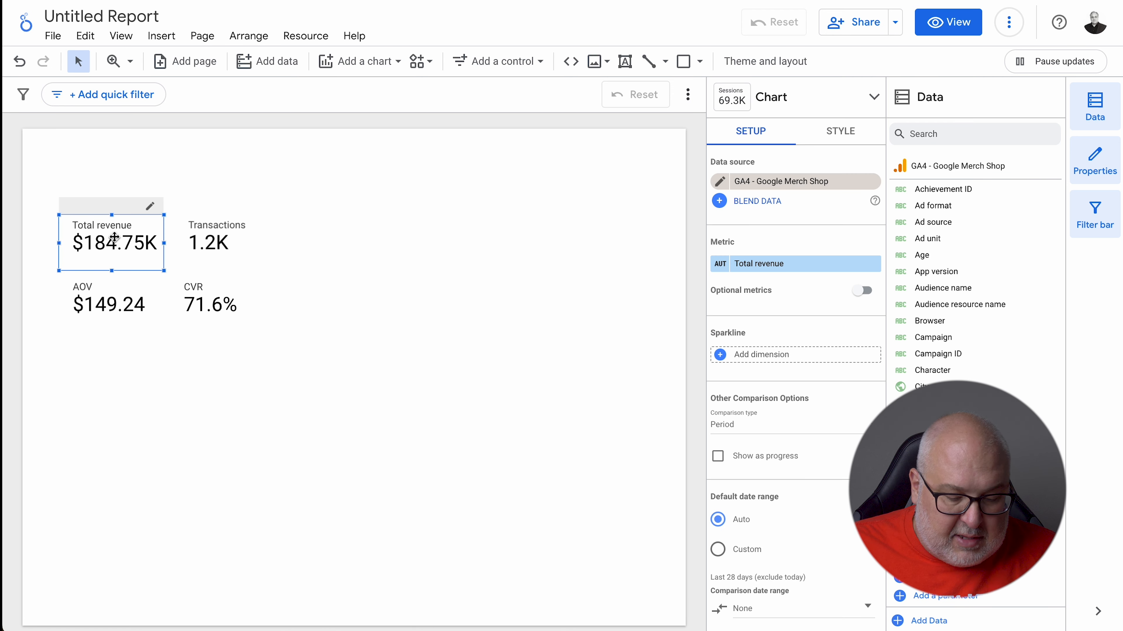
{"action": "key", "text": "ctrl+d"}
{"action": "left_click_drag", "start_coordinate": [115, 238], "coordinate": [409, 231]}
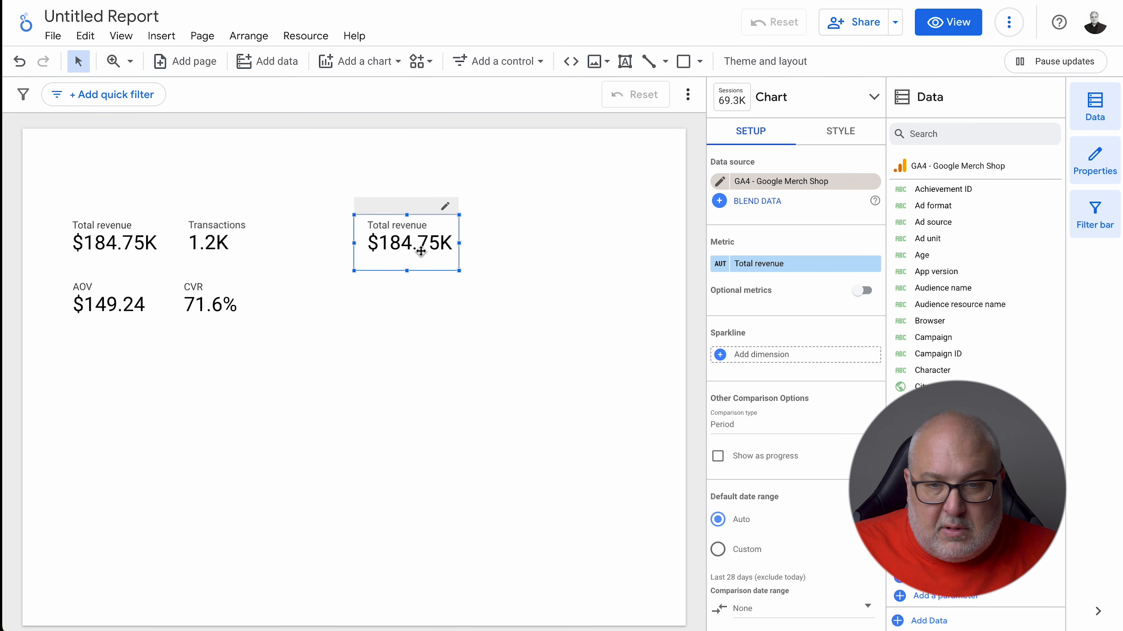
{"action": "left_click", "coordinate": [780, 263]}
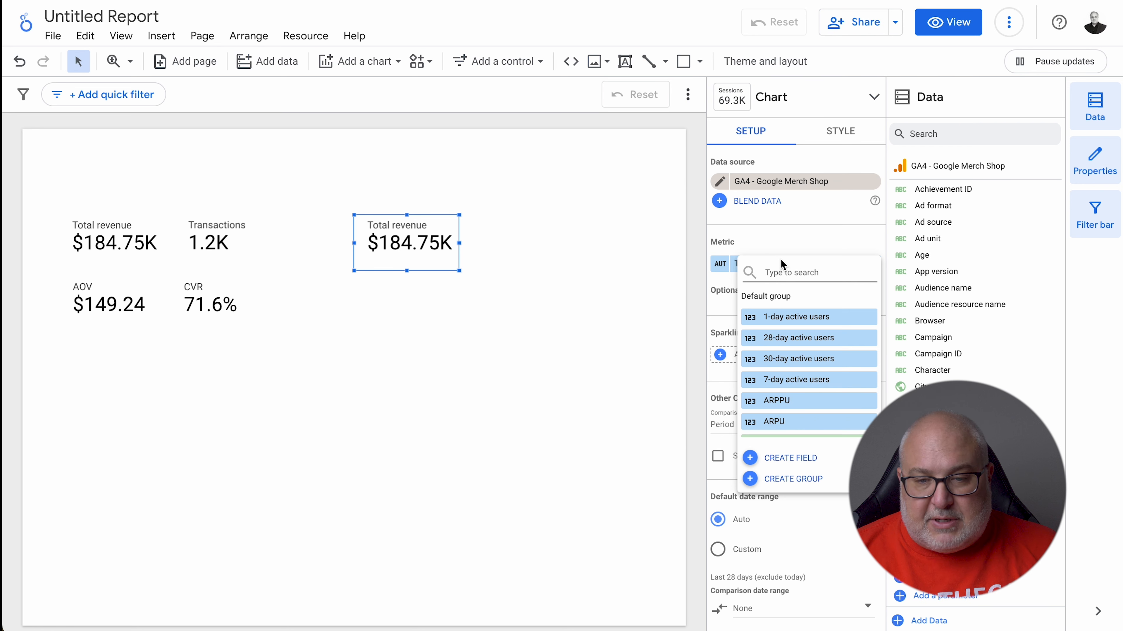
{"action": "type", "text": "sessions"}
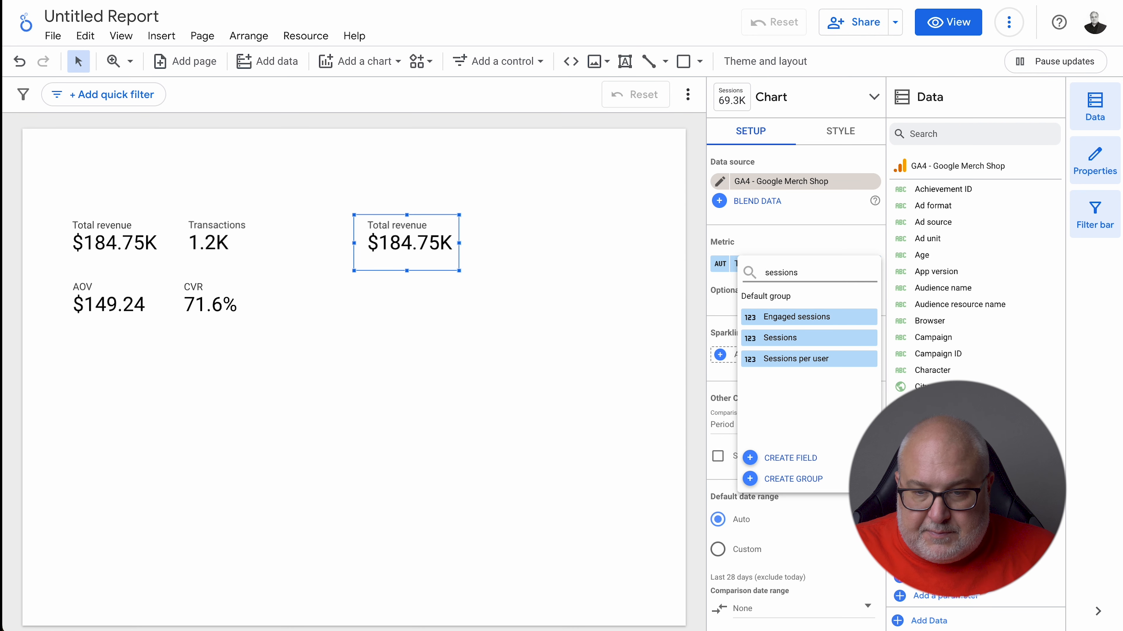
{"action": "left_click", "coordinate": [787, 338]}
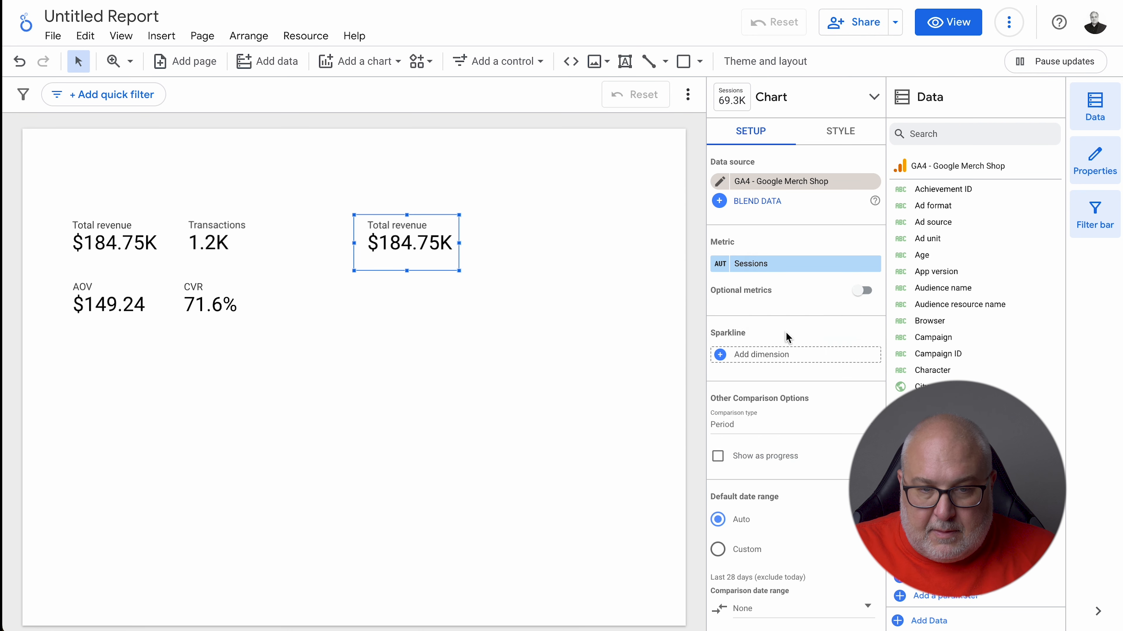
Duplicate the Sessions scorecard, place the copy to its right in the first row, and set its metric to Total users
{"action": "left_click", "coordinate": [423, 243]}
{"action": "left_click_drag", "start_coordinate": [422, 242], "coordinate": [521, 249]}
{"action": "left_click", "coordinate": [774, 265]}
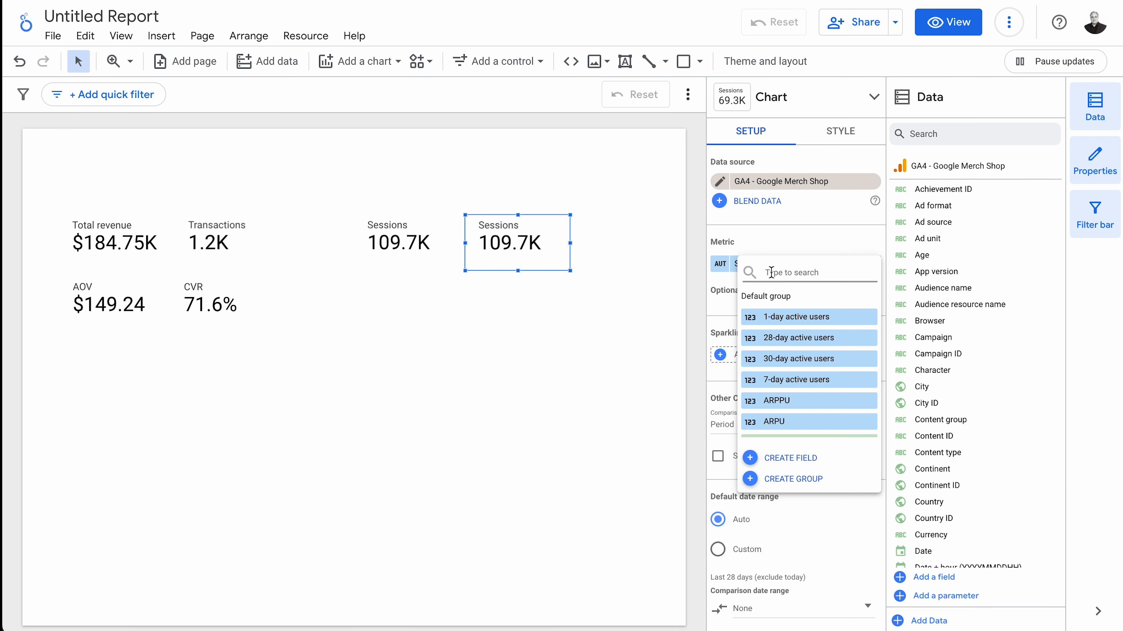
{"action": "type", "text": "a"}
{"action": "key", "text": "BackSpace"}
{"action": "type", "text": "users"}
{"action": "scroll", "coordinate": [821, 387], "scroll_direction": "down", "scroll_amount": 1}
{"action": "scroll", "coordinate": [822, 386], "scroll_direction": "up", "scroll_amount": 1}
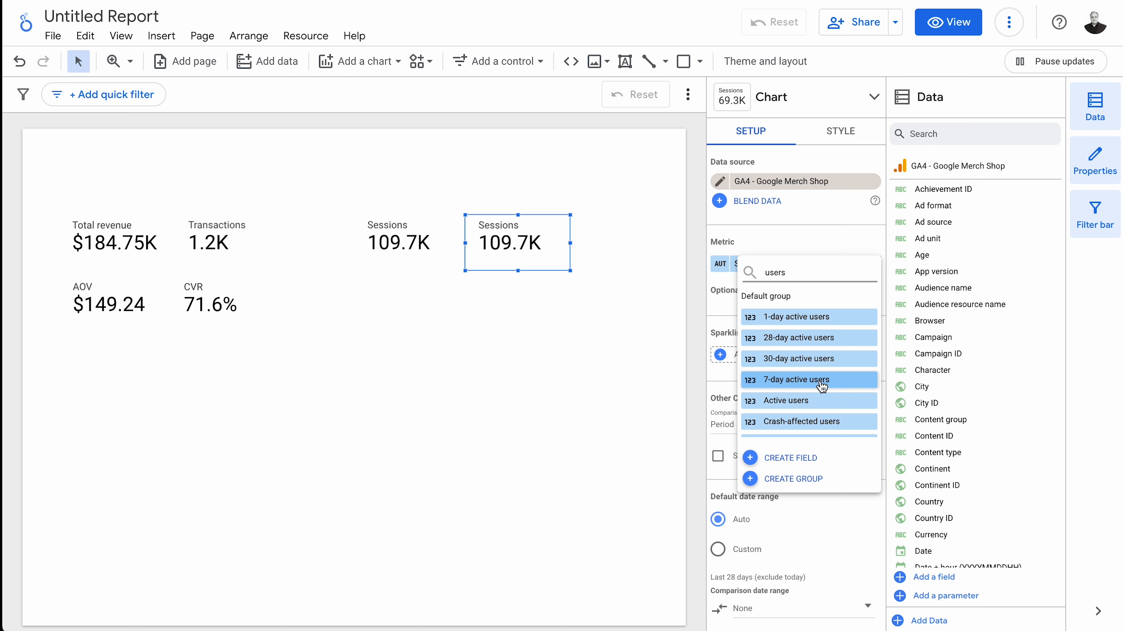
{"action": "scroll", "coordinate": [823, 386], "scroll_direction": "down", "scroll_amount": 1}
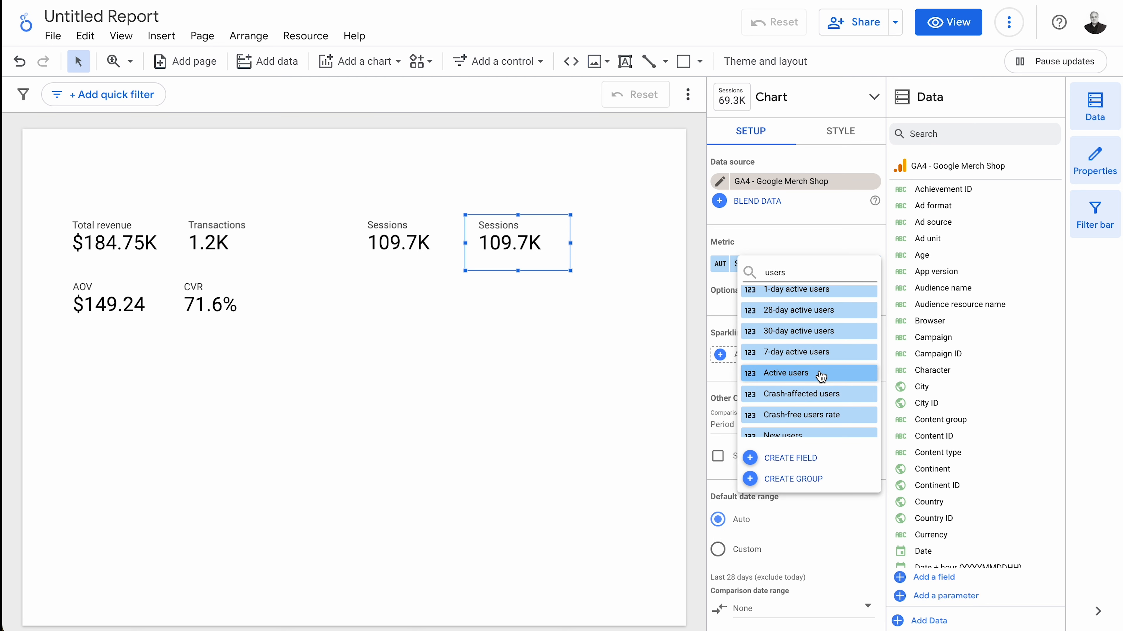
{"action": "scroll", "coordinate": [822, 376], "scroll_direction": "down", "scroll_amount": 2}
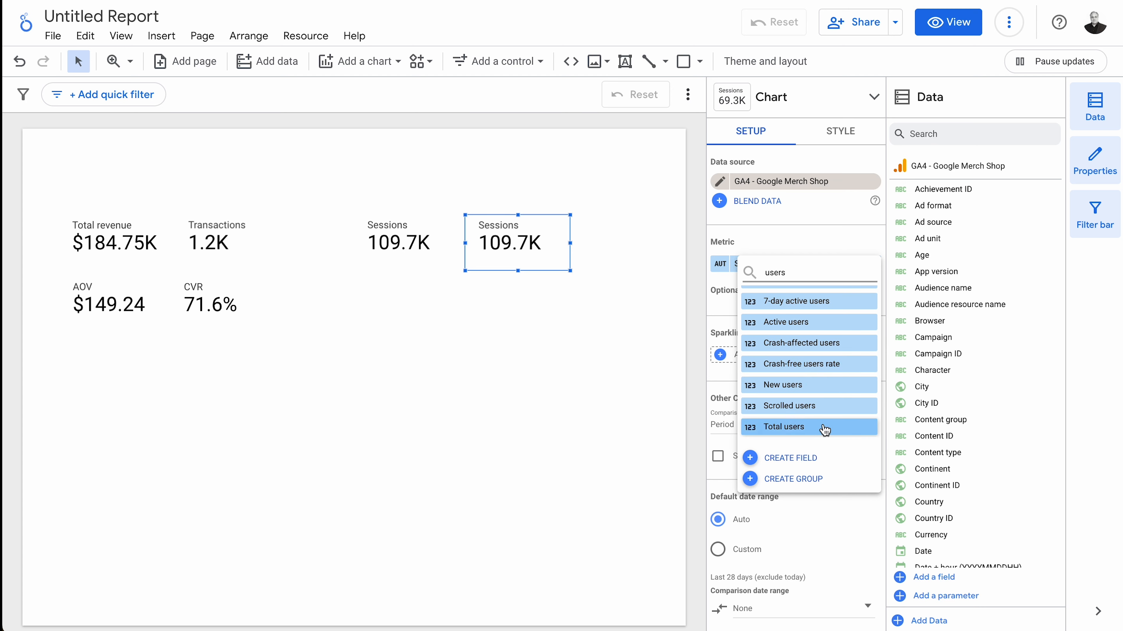
{"action": "left_click", "coordinate": [808, 427]}
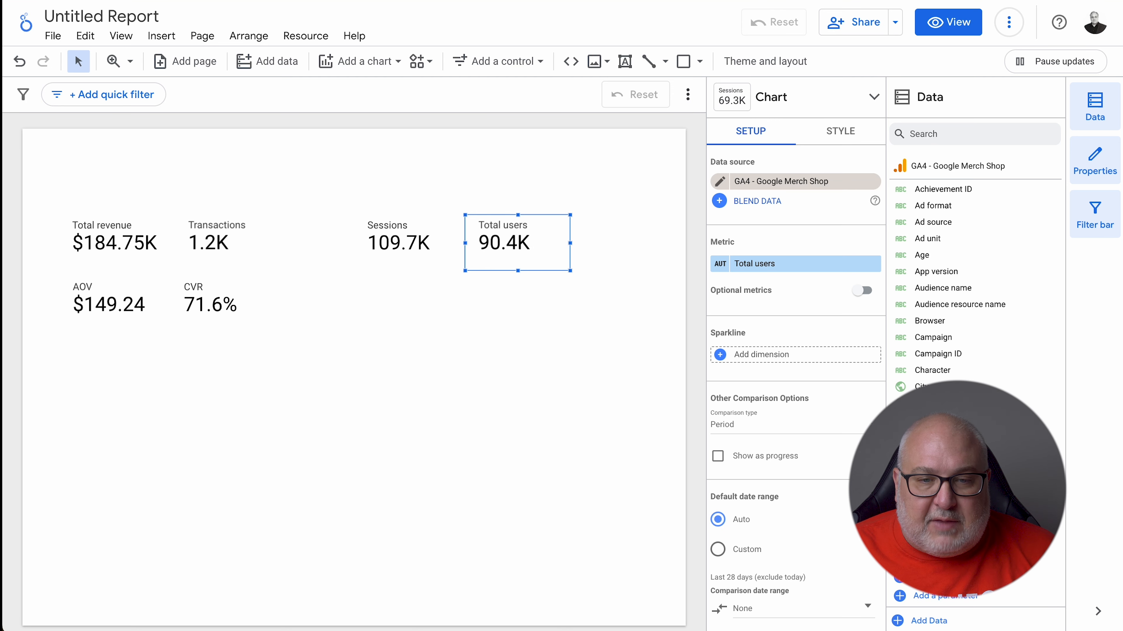
Nudge the Total users scorecard slightly closer to the Sessions scorecard, keeping it in the first row
{"action": "left_click", "coordinate": [520, 246]}
{"action": "left_click_drag", "start_coordinate": [520, 245], "coordinate": [513, 246]}
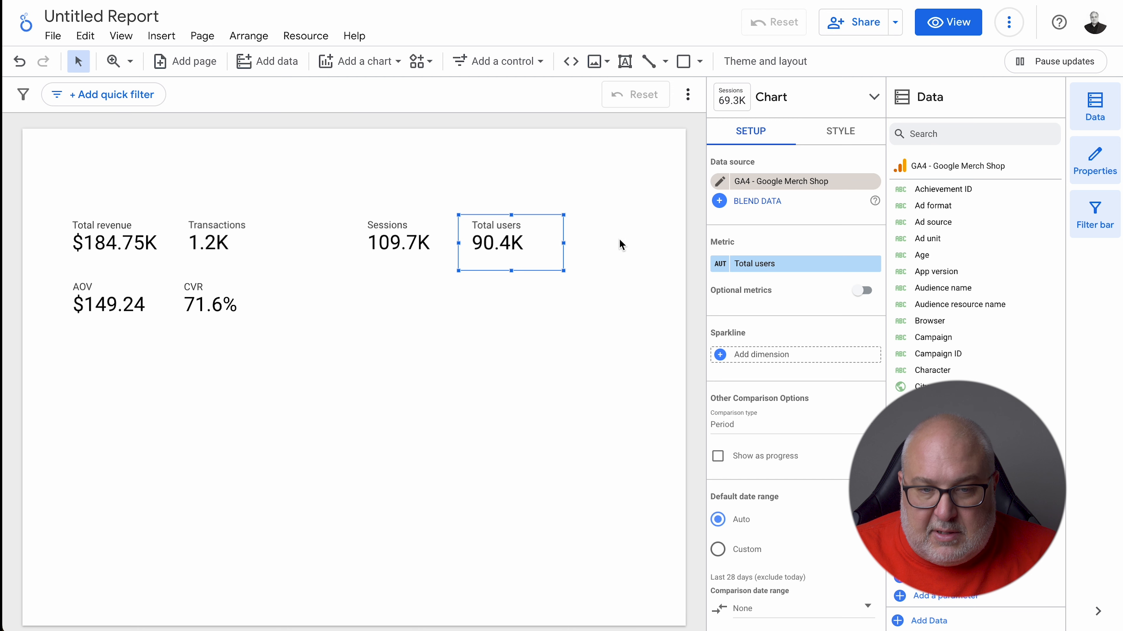
{"action": "left_click", "coordinate": [596, 238]}
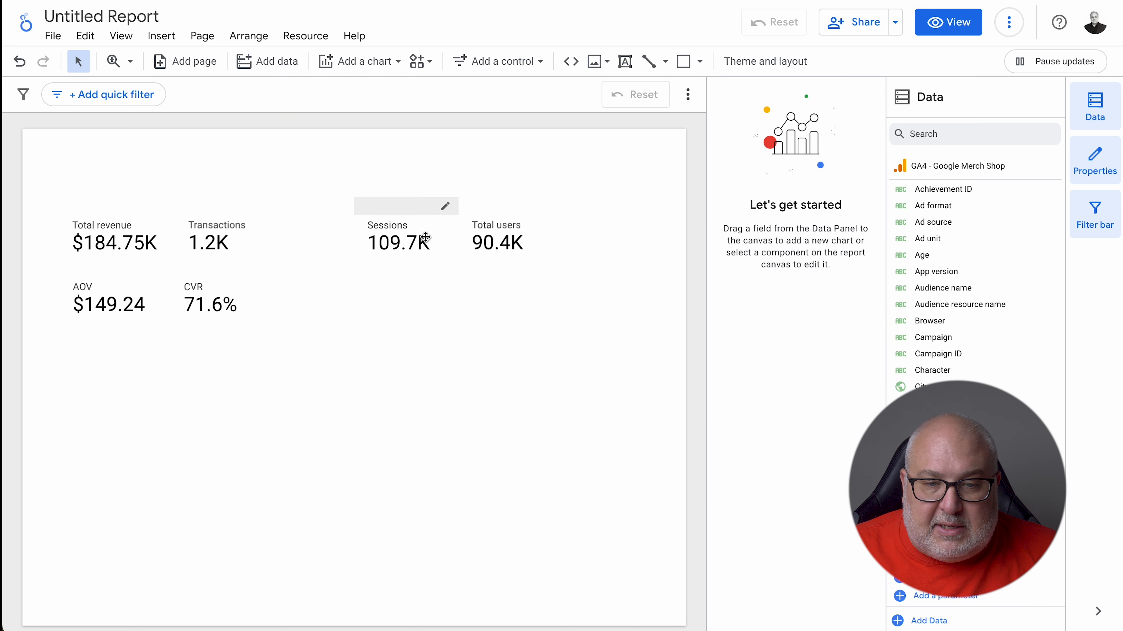
{"action": "left_click", "coordinate": [489, 234]}
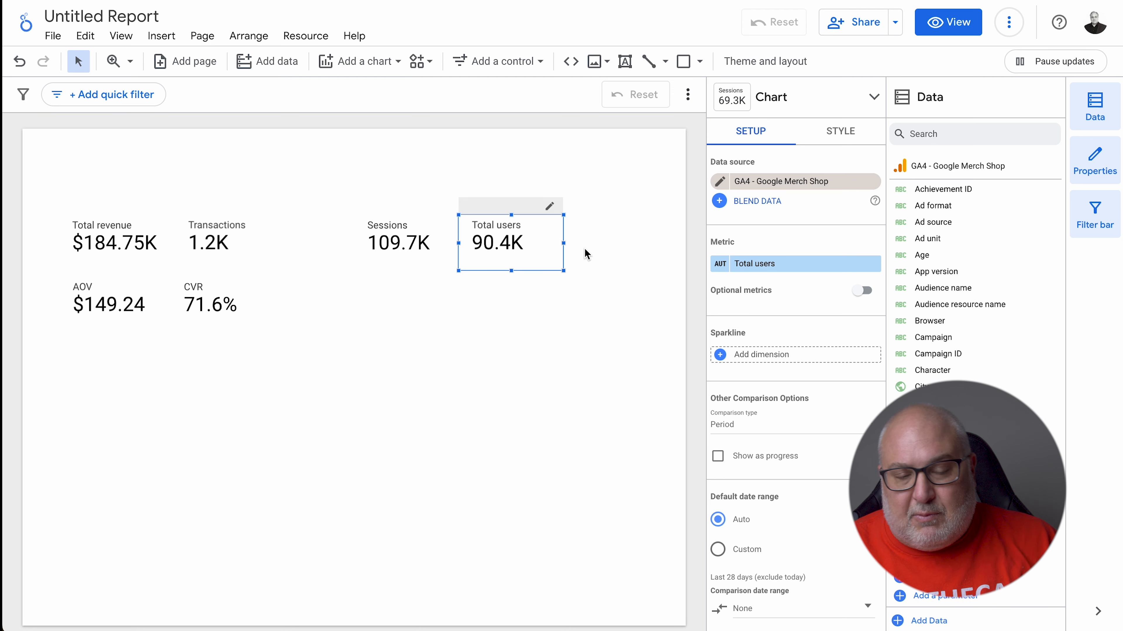
{"action": "left_click", "coordinate": [595, 253]}
{"action": "left_click", "coordinate": [486, 242]}
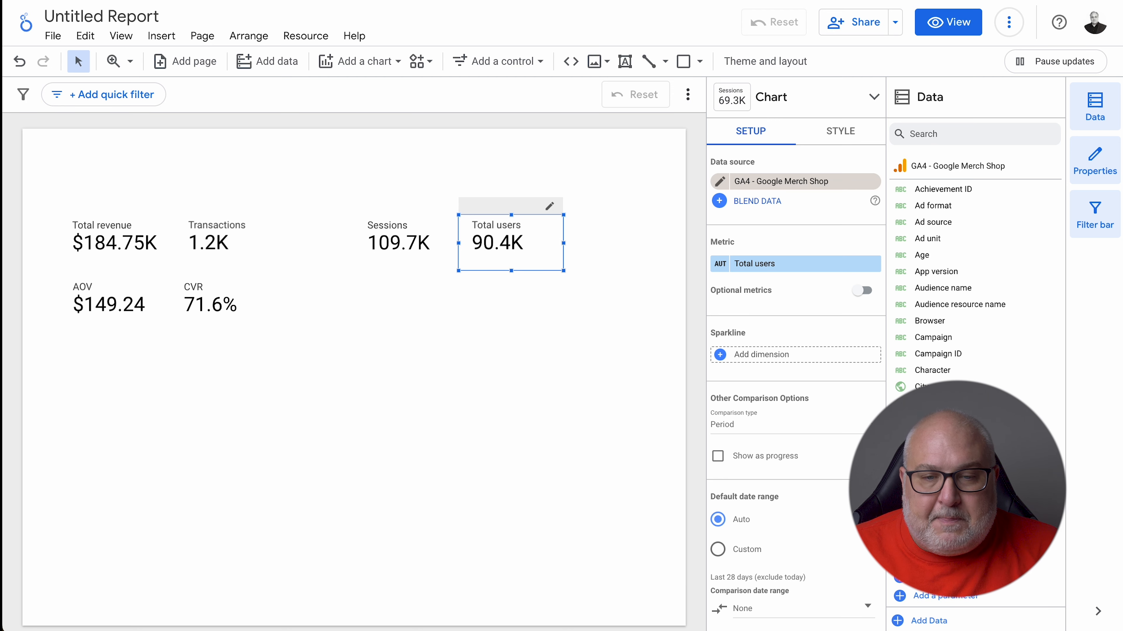
{"action": "left_click", "coordinate": [598, 236]}
{"action": "left_click", "coordinate": [513, 240]}
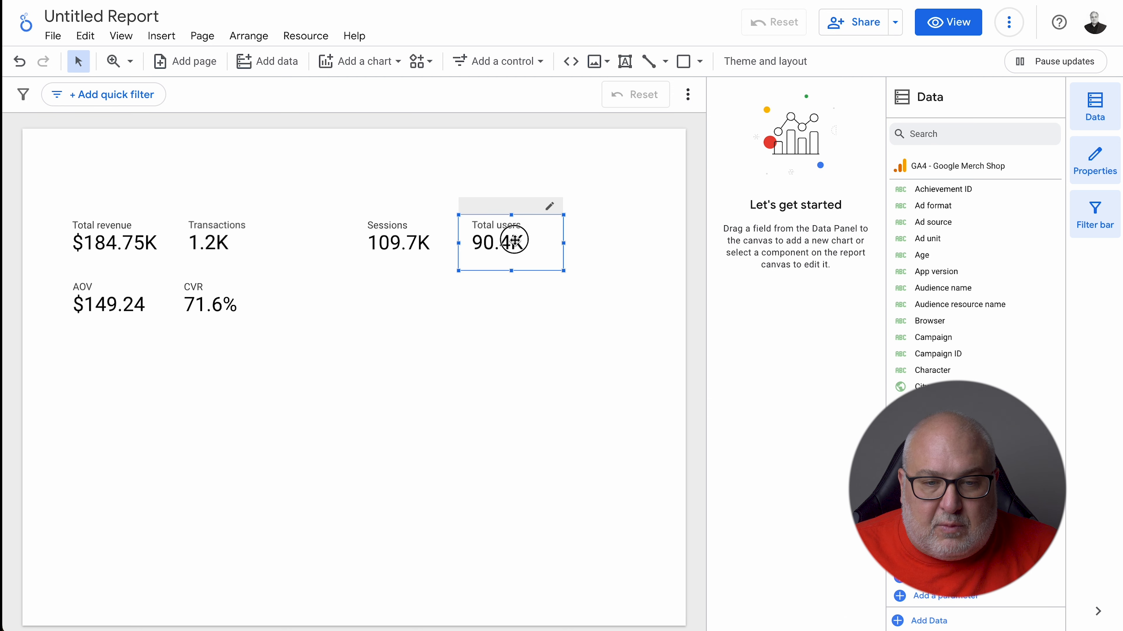
{"action": "left_click", "coordinate": [582, 241]}
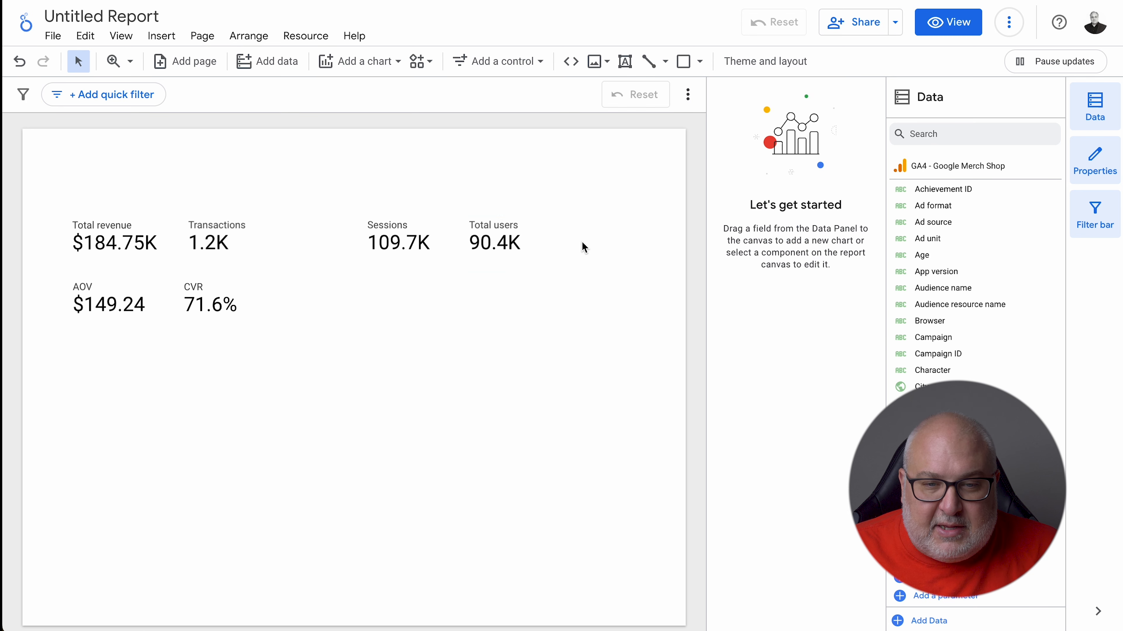
Duplicate the Total users scorecard, place the copy at the end of the first row, and set its metric to New users
{"action": "left_click", "coordinate": [503, 244]}
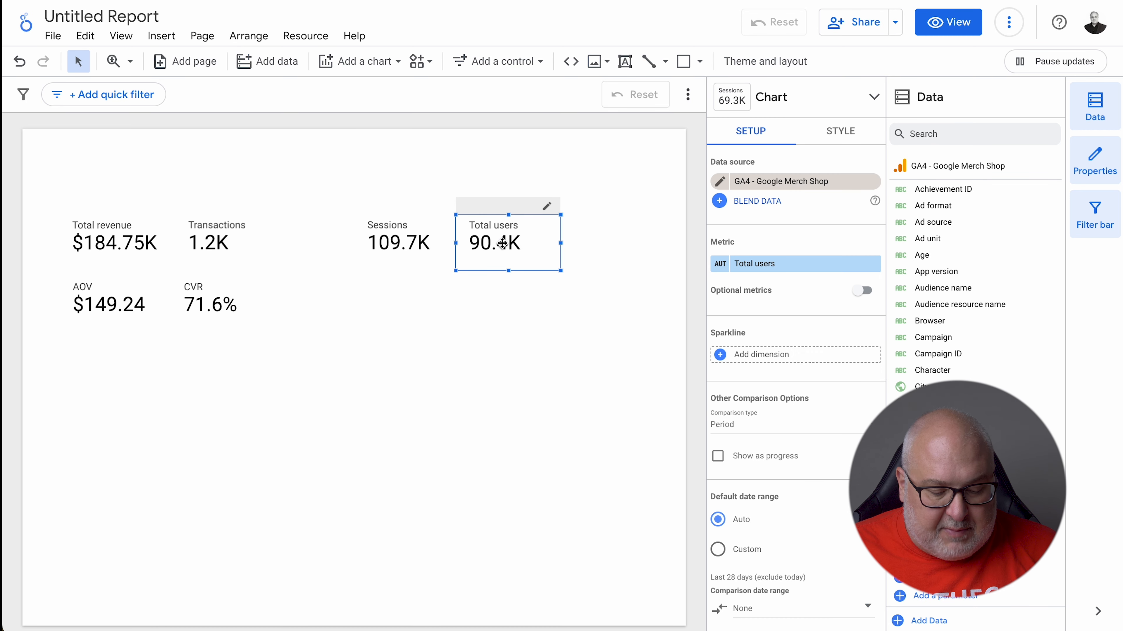
{"action": "left_click_drag", "start_coordinate": [502, 244], "coordinate": [592, 231]}
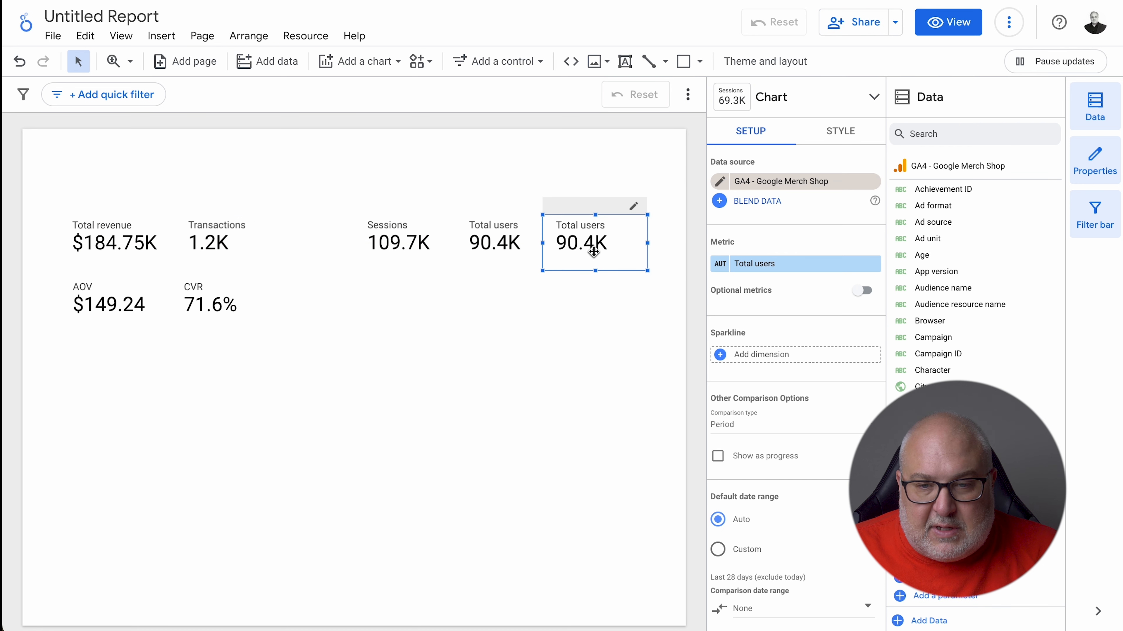
{"action": "left_click", "coordinate": [763, 264]}
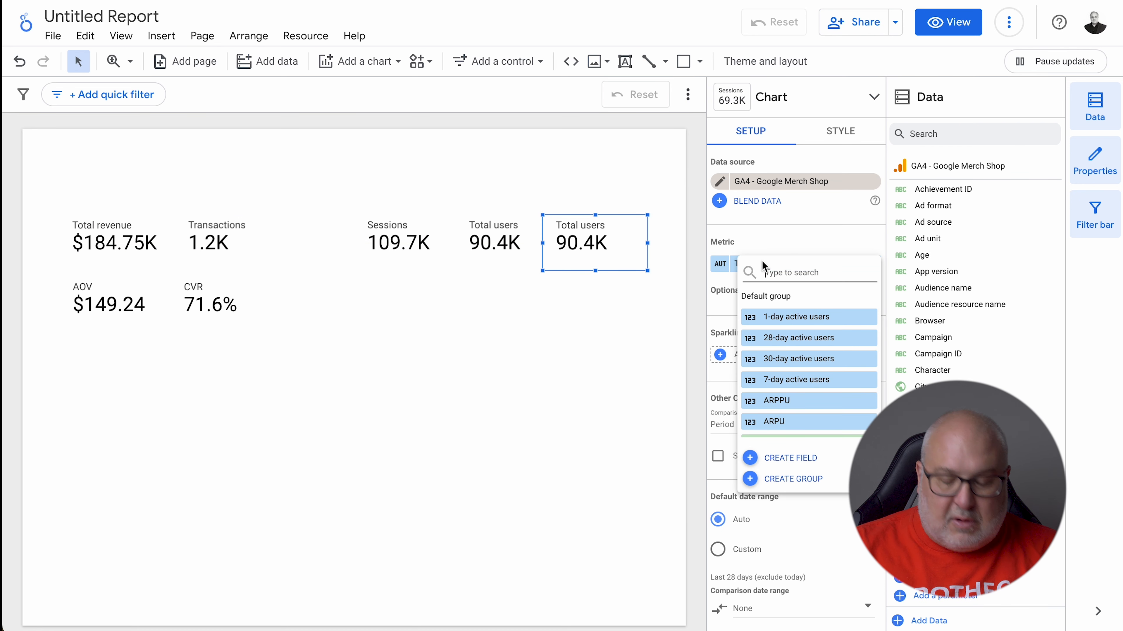
{"action": "type", "text": "new"}
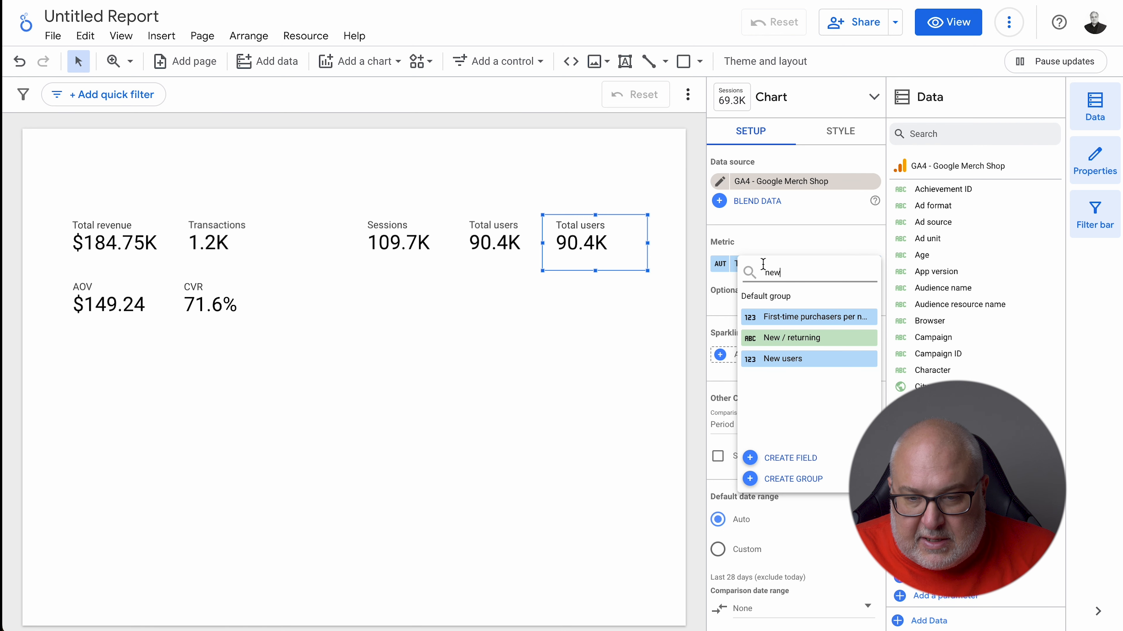
{"action": "left_click", "coordinate": [815, 359]}
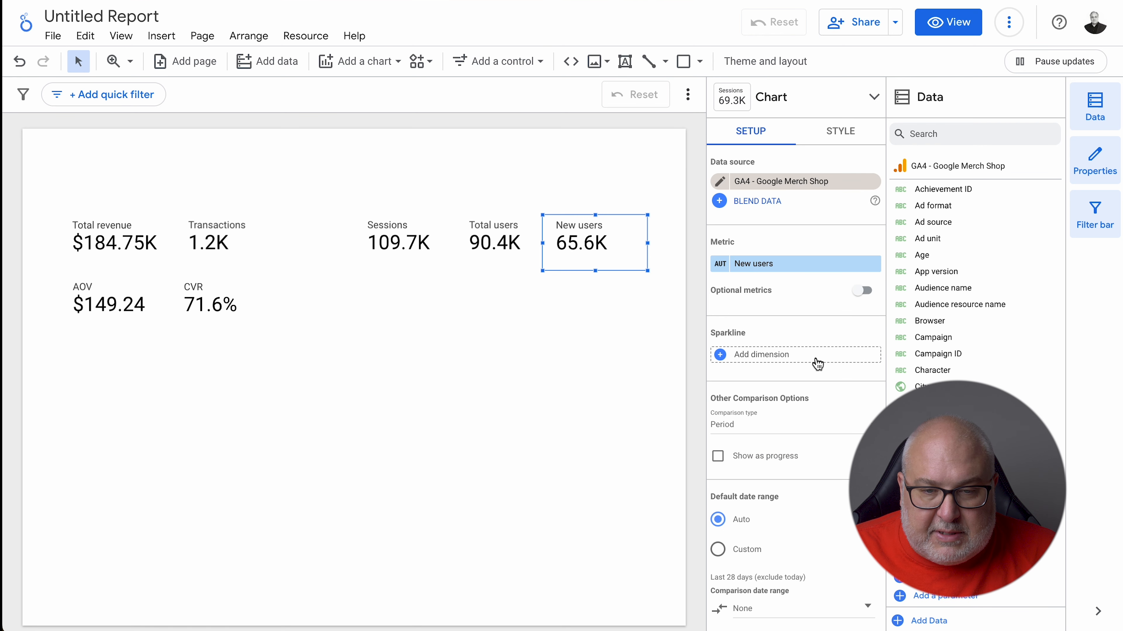
Duplicate the New users scorecard, place the copy in the second row below Sessions, and set its metric to Engagement rate
{"action": "left_click_drag", "start_coordinate": [631, 253], "coordinate": [432, 307]}
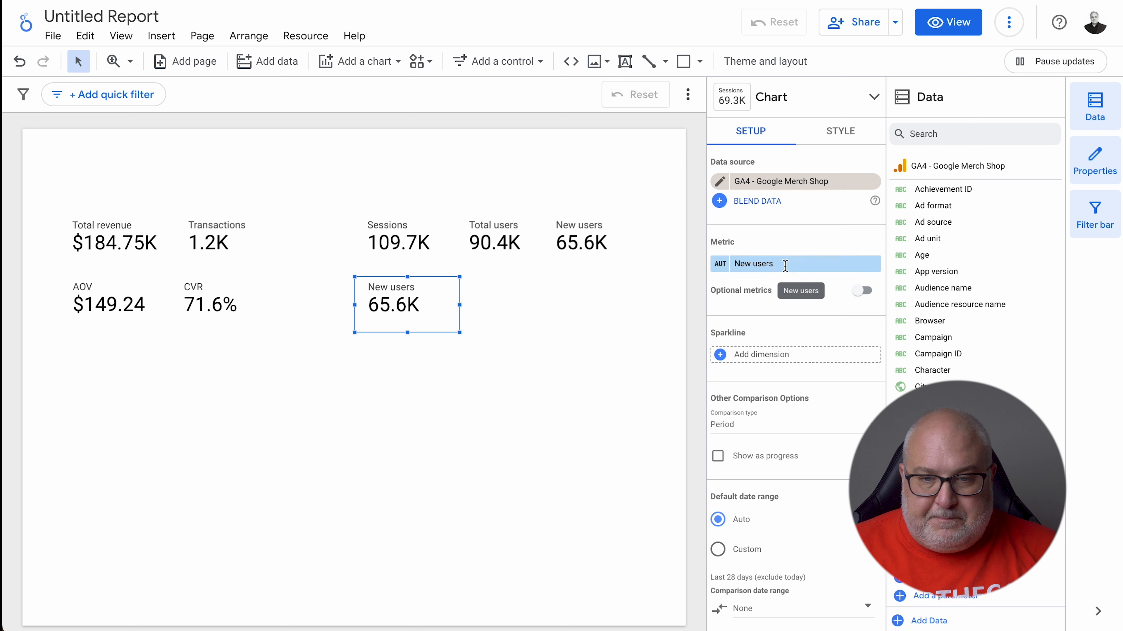
{"action": "left_click", "coordinate": [786, 265]}
{"action": "type", "text": "engag"}
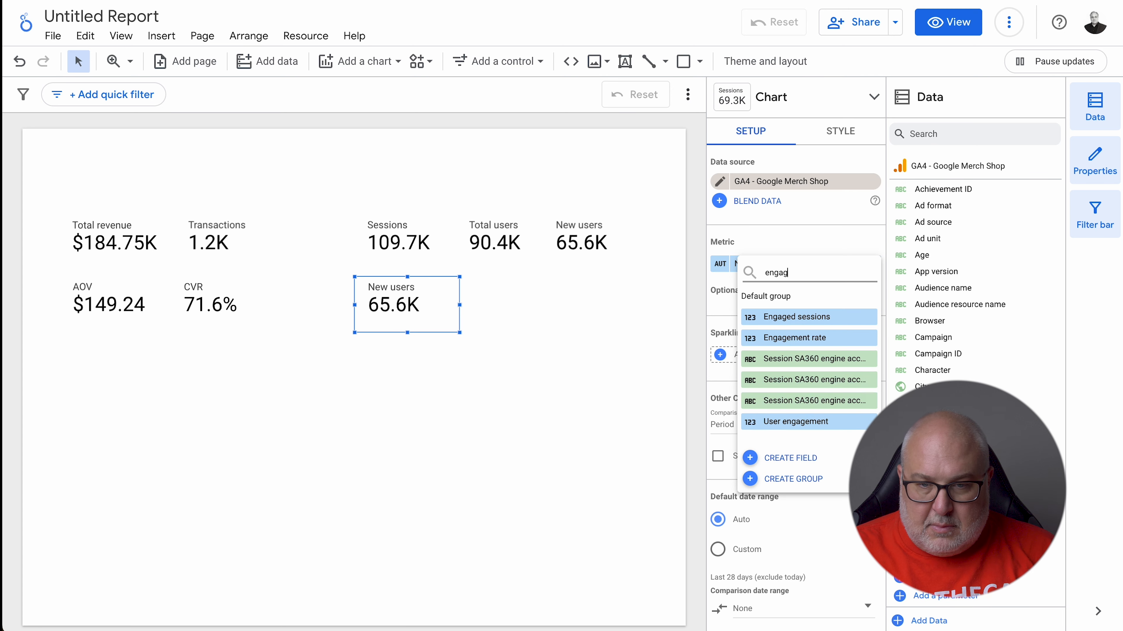
{"action": "type", "text": "ement"}
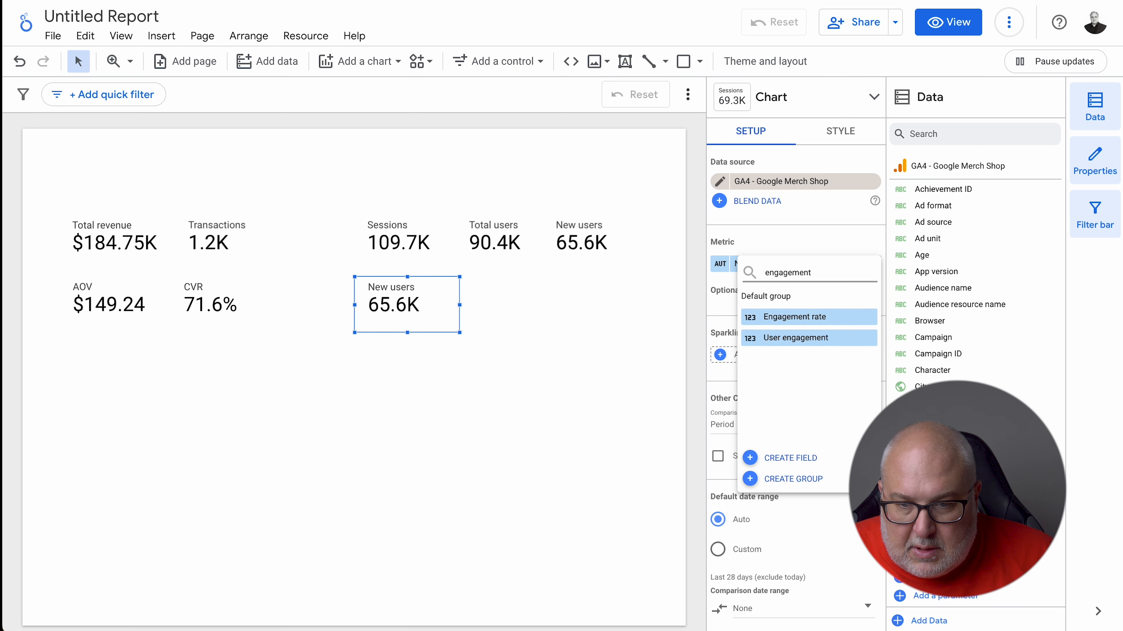
{"action": "left_click", "coordinate": [787, 316]}
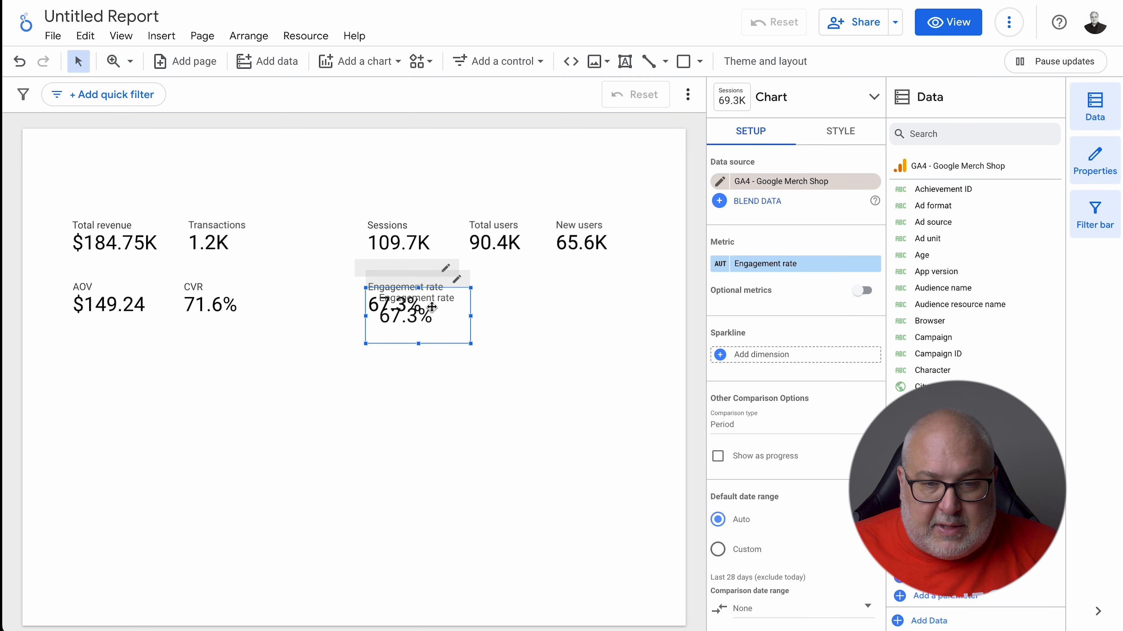
Duplicate the Engagement rate scorecard, align the copy in the second row below Total users, and set its metric to Add to carts
{"action": "left_click_drag", "start_coordinate": [431, 301], "coordinate": [522, 290]}
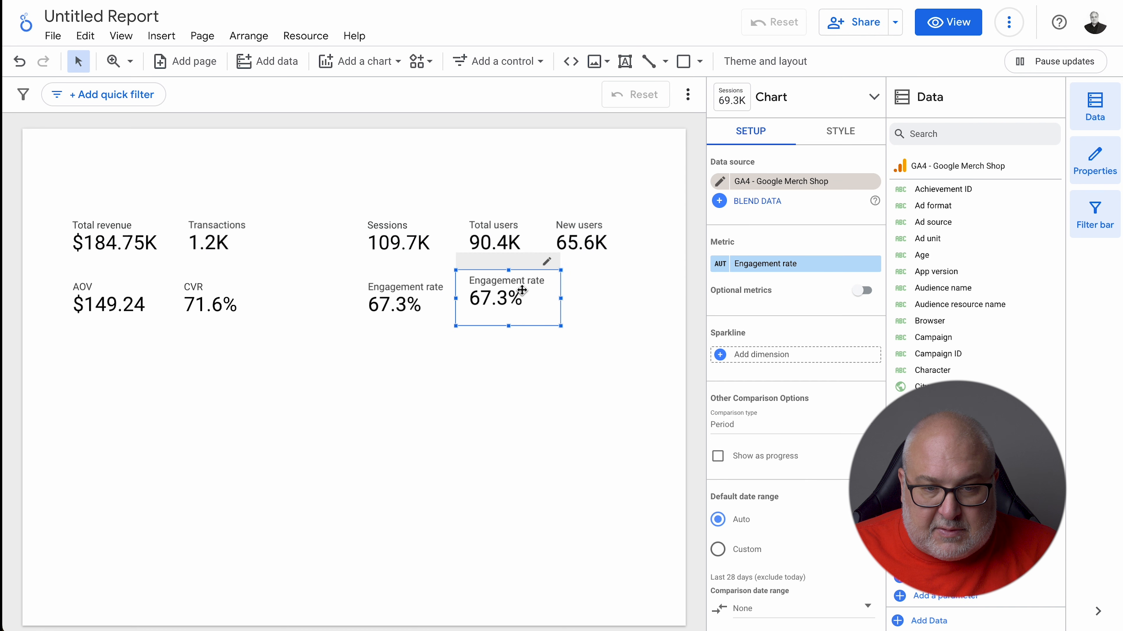
{"action": "left_click", "coordinate": [783, 264]}
{"action": "left_click", "coordinate": [525, 299]}
{"action": "left_click_drag", "start_coordinate": [526, 299], "coordinate": [525, 305]}
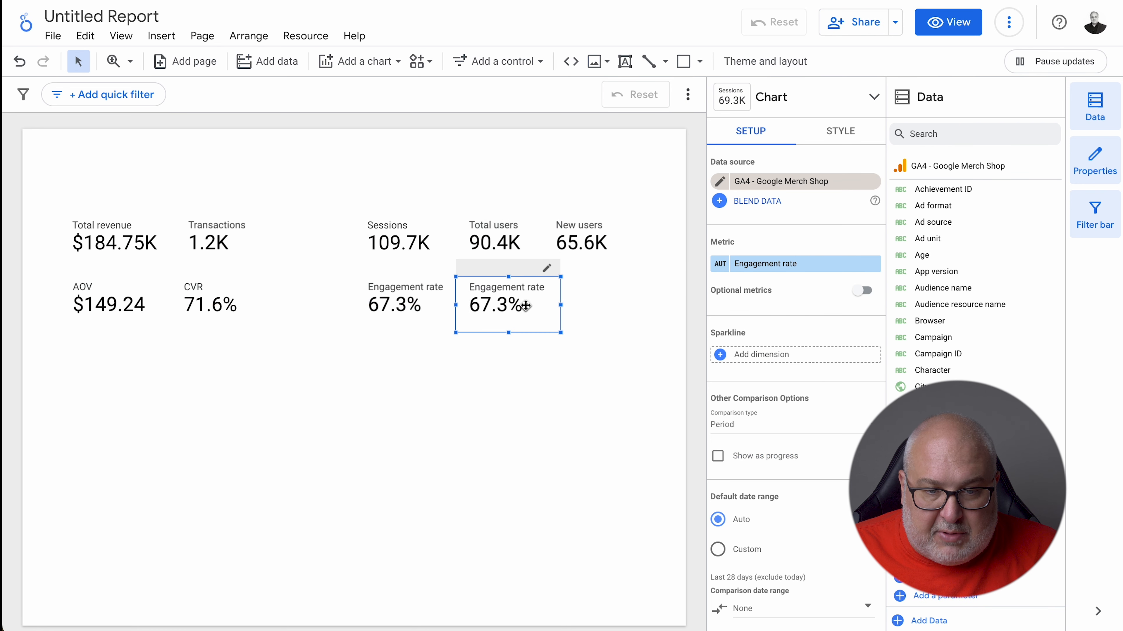
{"action": "left_click", "coordinate": [760, 265]}
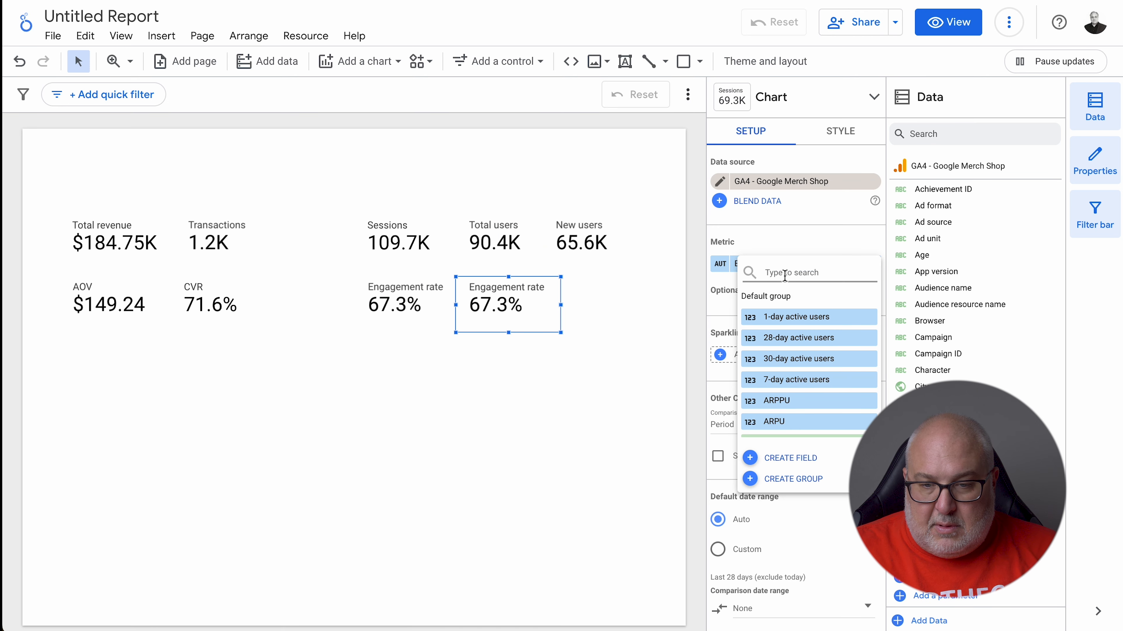
{"action": "left_click", "coordinate": [780, 268]}
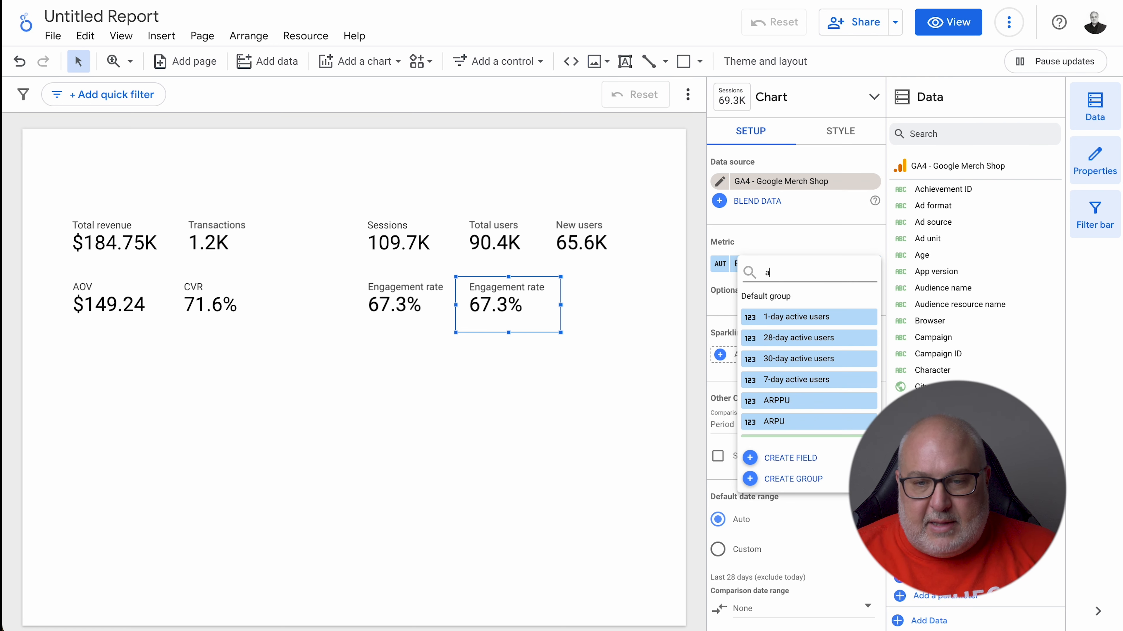
{"action": "type", "text": "add"}
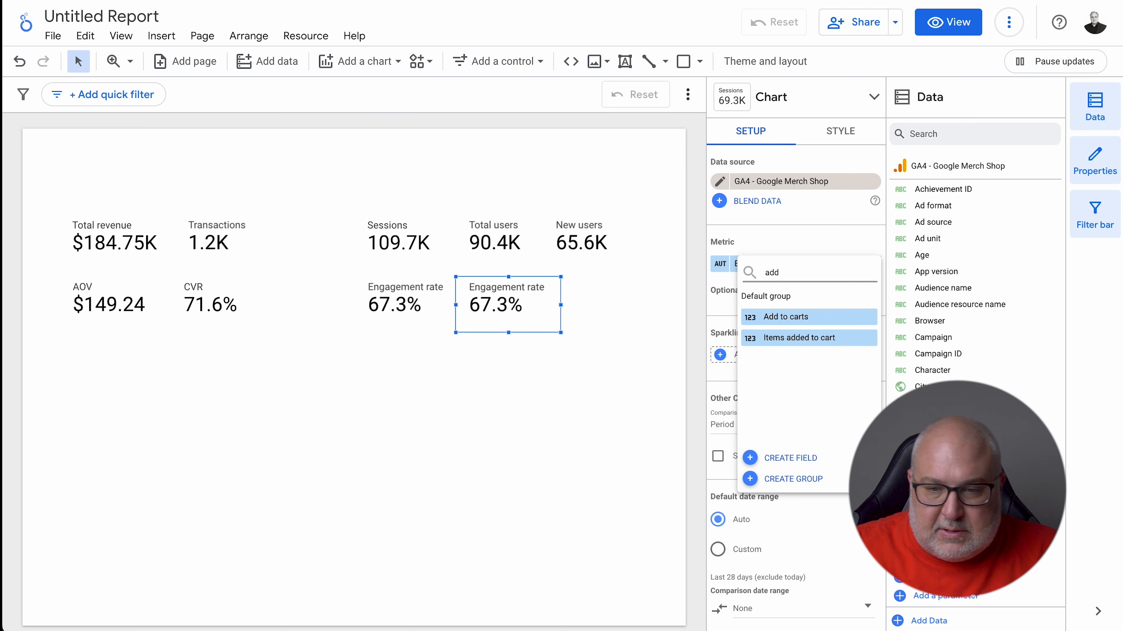
{"action": "left_click", "coordinate": [802, 309]}
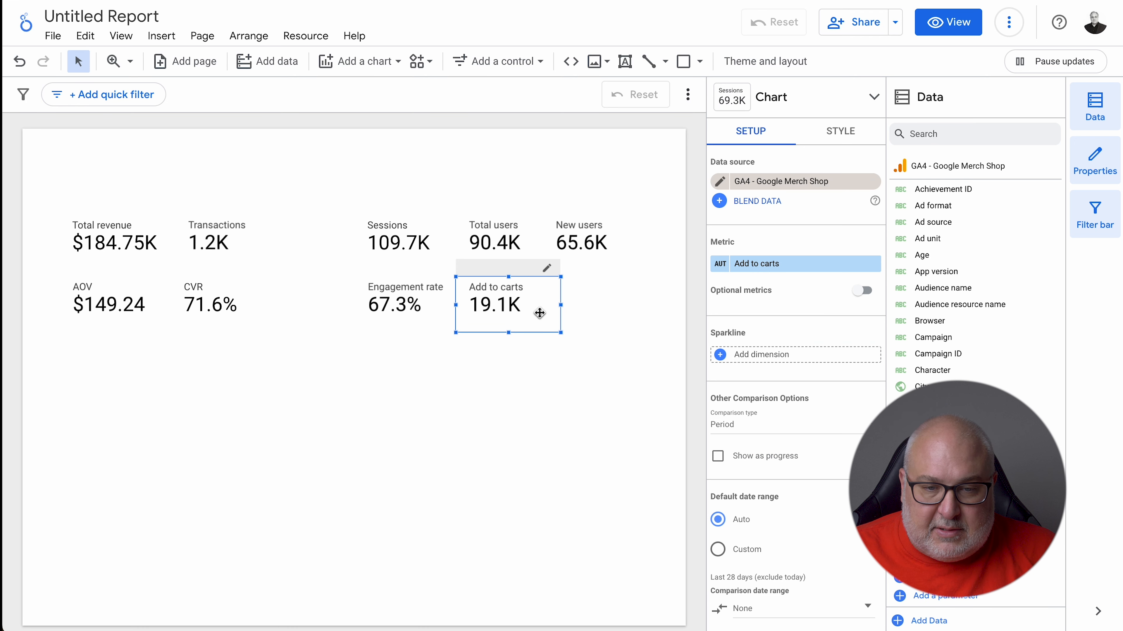
Duplicate the Add to carts scorecard, place the copy at the end of the second row, and open its metric choices
{"action": "left_click_drag", "start_coordinate": [539, 313], "coordinate": [621, 301]}
{"action": "left_click", "coordinate": [778, 265]}
Look through the available fields for a suitable metric for the last scorecard in the second row
{"action": "scroll", "coordinate": [815, 365], "scroll_direction": "down", "scroll_amount": 5}
{"action": "scroll", "coordinate": [854, 367], "scroll_direction": "down", "scroll_amount": 3}
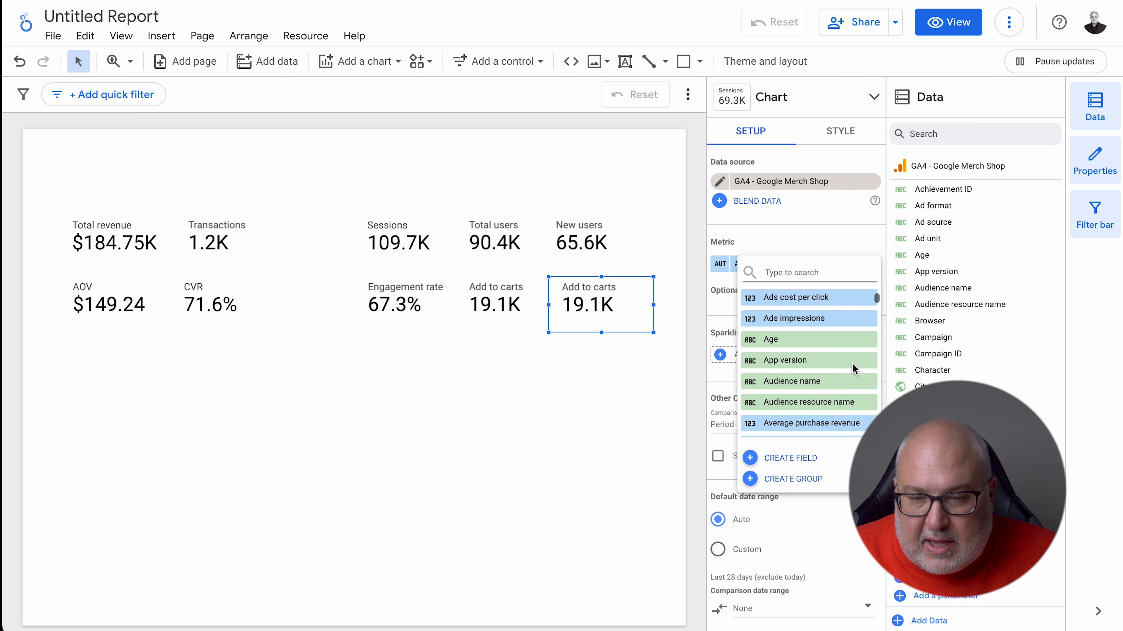
{"action": "scroll", "coordinate": [853, 369], "scroll_direction": "down", "scroll_amount": 4}
{"action": "scroll", "coordinate": [854, 369], "scroll_direction": "down", "scroll_amount": 1}
{"action": "scroll", "coordinate": [853, 370], "scroll_direction": "down", "scroll_amount": 5}
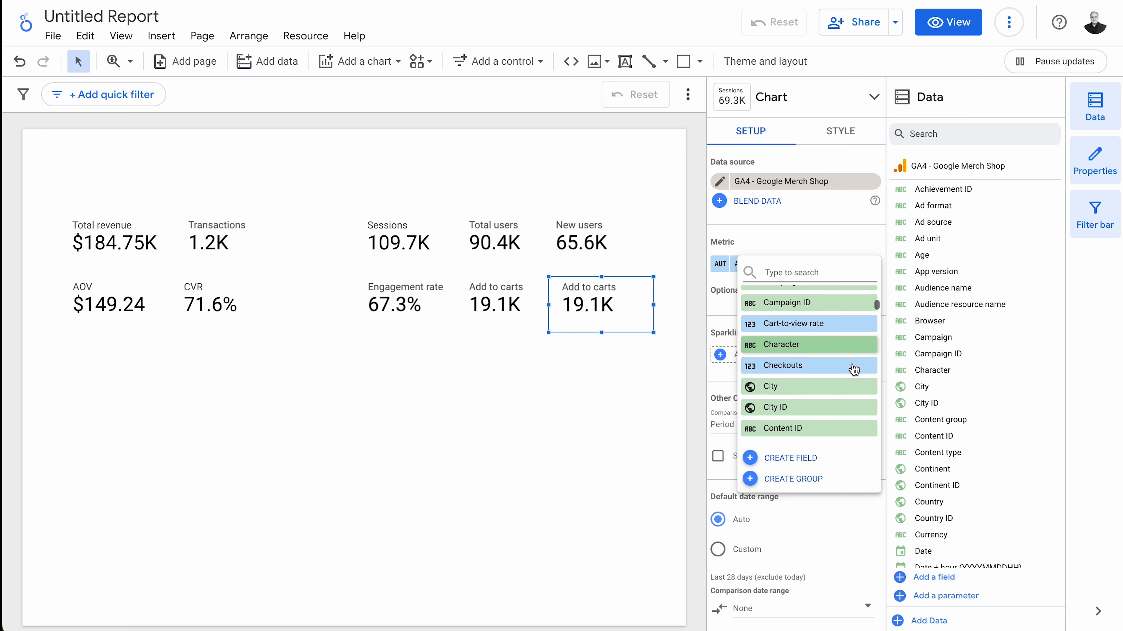
{"action": "scroll", "coordinate": [854, 370], "scroll_direction": "down", "scroll_amount": 5}
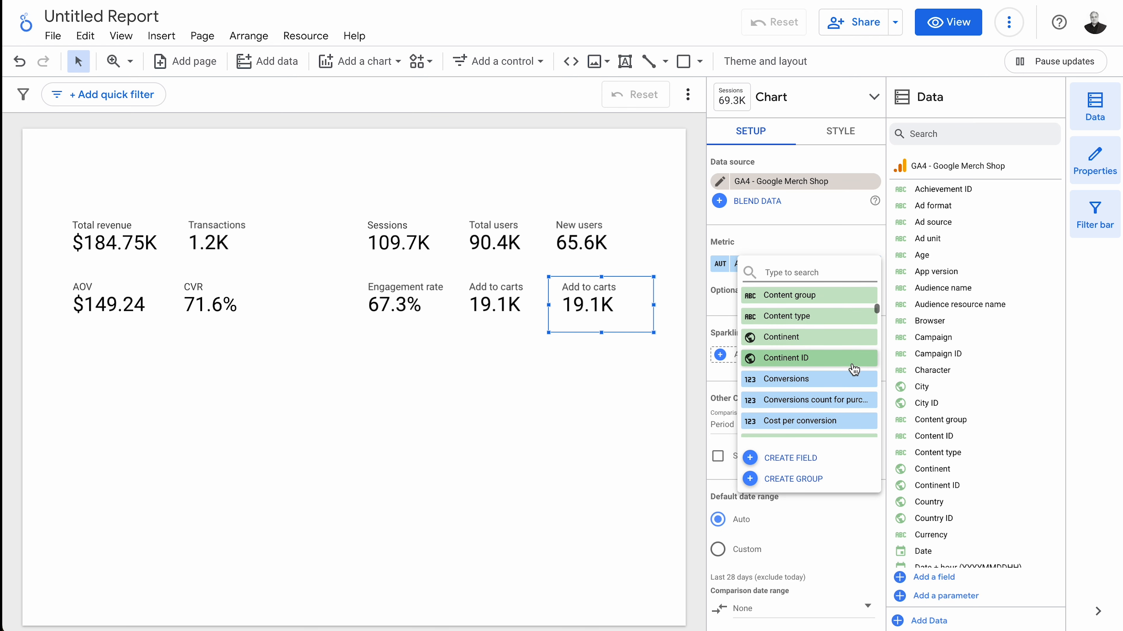
{"action": "scroll", "coordinate": [854, 370], "scroll_direction": "down", "scroll_amount": 3}
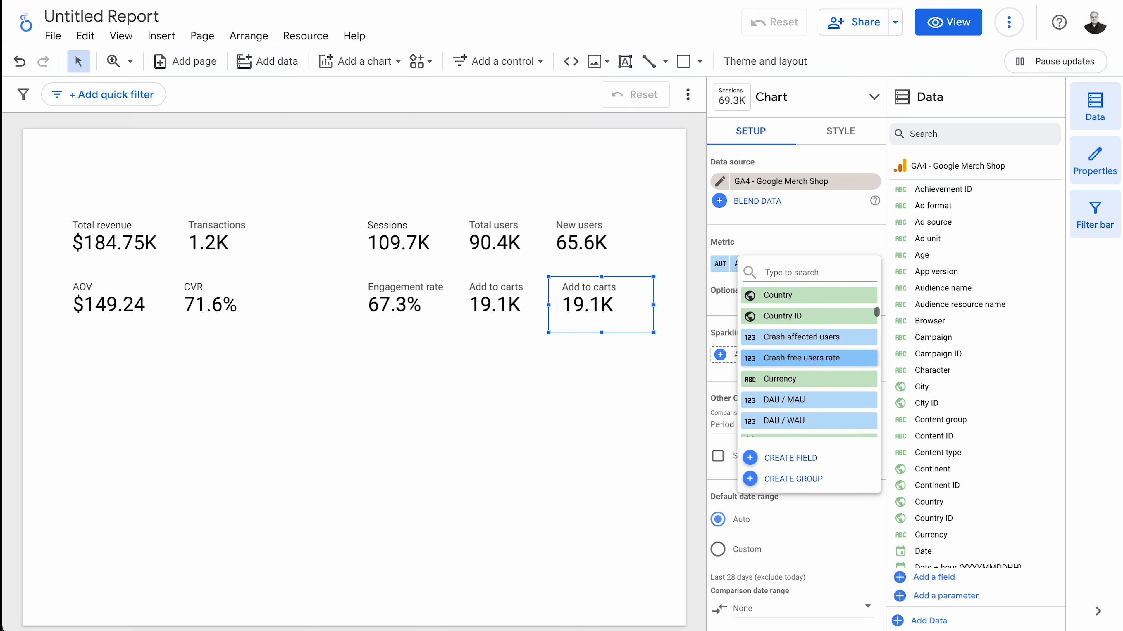
{"action": "scroll", "coordinate": [854, 371], "scroll_direction": "down", "scroll_amount": 6}
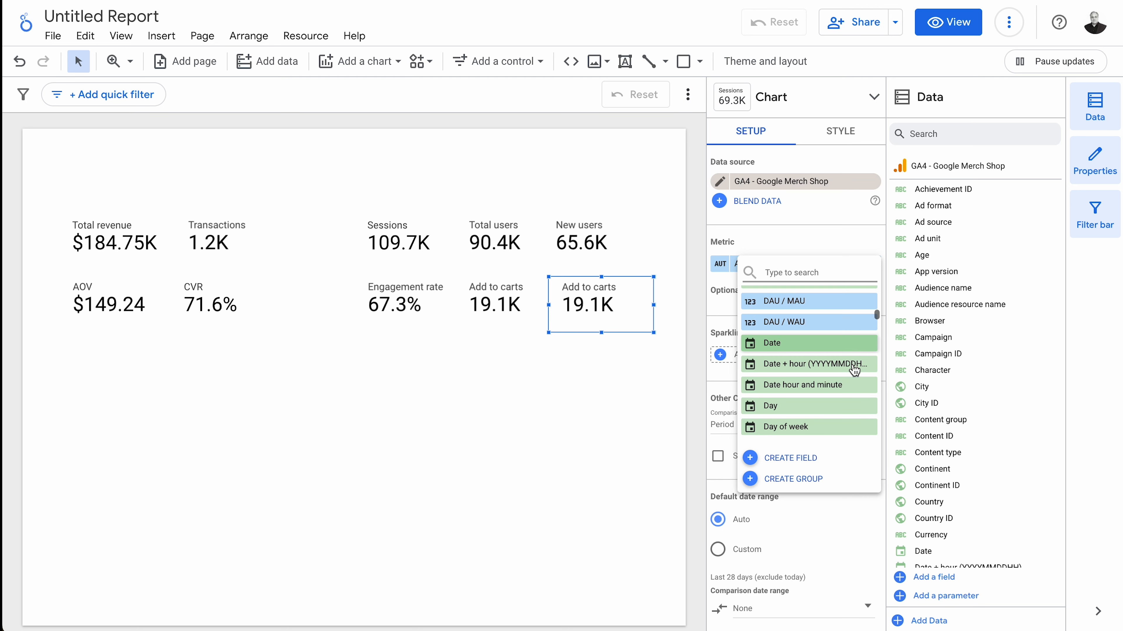
{"action": "scroll", "coordinate": [852, 363], "scroll_direction": "down", "scroll_amount": 8}
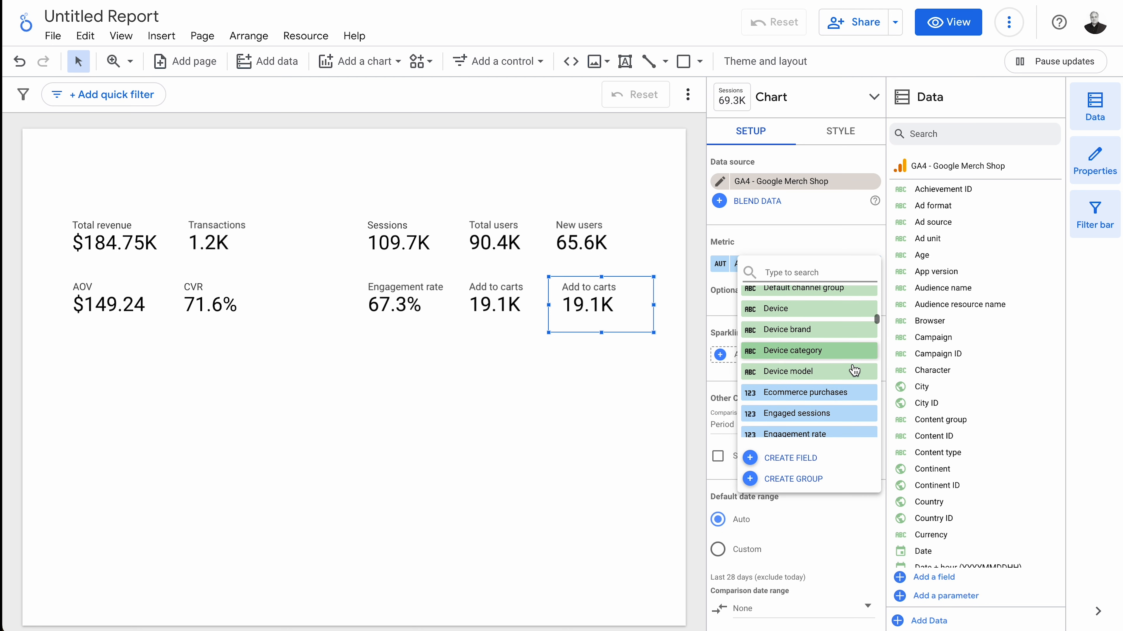
{"action": "scroll", "coordinate": [852, 363], "scroll_direction": "down", "scroll_amount": 1}
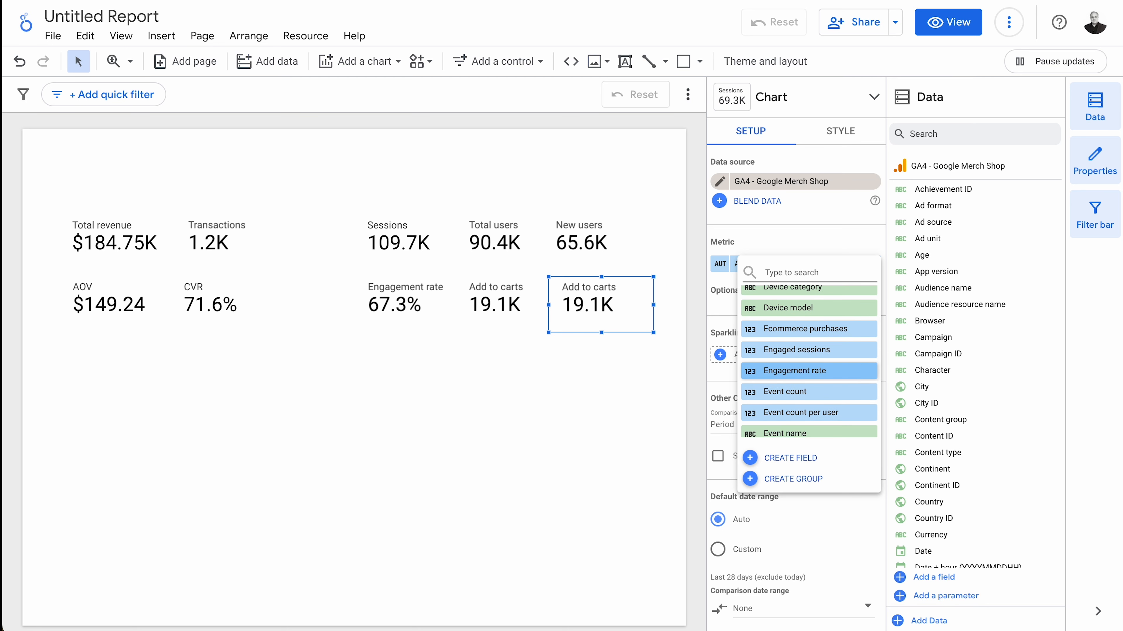
{"action": "scroll", "coordinate": [853, 371], "scroll_direction": "down", "scroll_amount": 1}
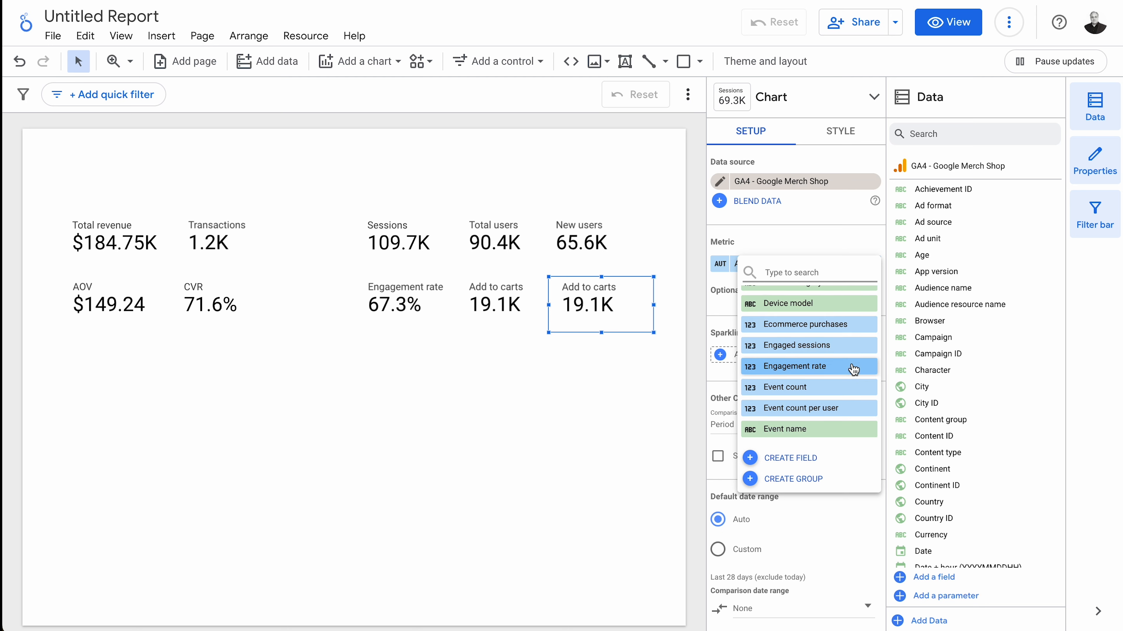
{"action": "scroll", "coordinate": [854, 370], "scroll_direction": "down", "scroll_amount": 1}
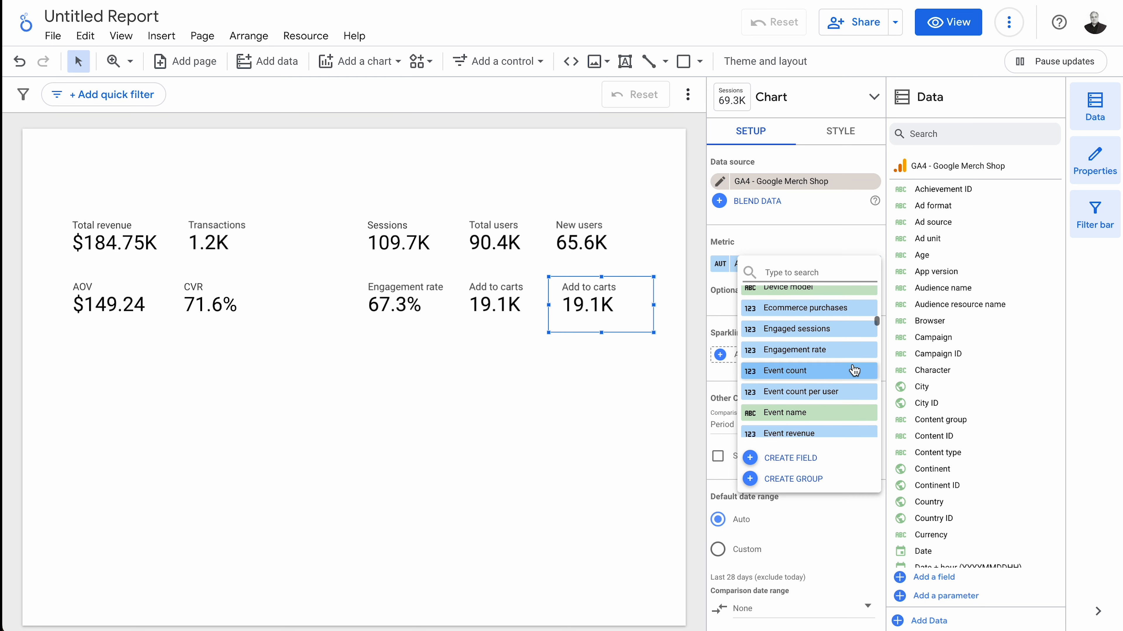
{"action": "scroll", "coordinate": [854, 371], "scroll_direction": "down", "scroll_amount": 5}
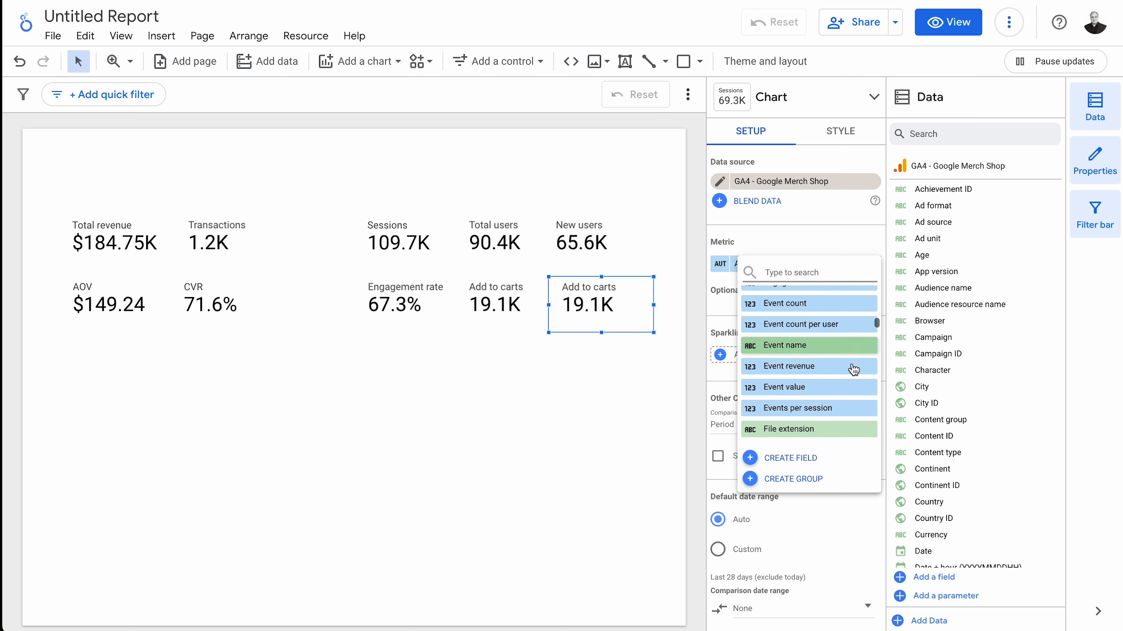
{"action": "scroll", "coordinate": [854, 372], "scroll_direction": "down", "scroll_amount": 6}
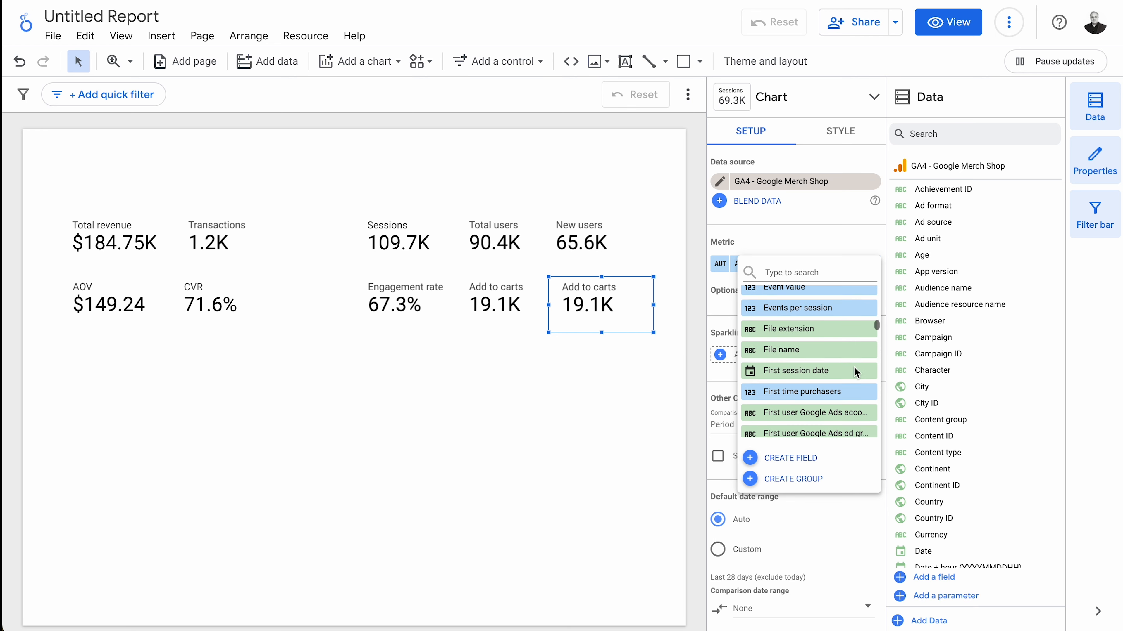
{"action": "scroll", "coordinate": [853, 373], "scroll_direction": "down", "scroll_amount": 9}
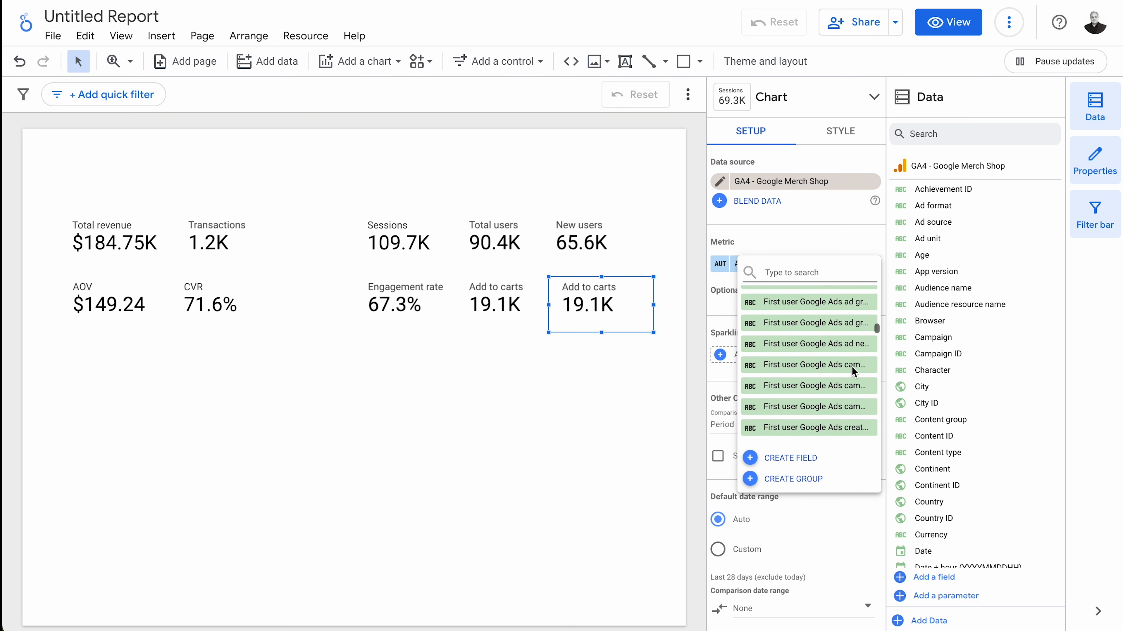
{"action": "scroll", "coordinate": [851, 366], "scroll_direction": "down", "scroll_amount": 15}
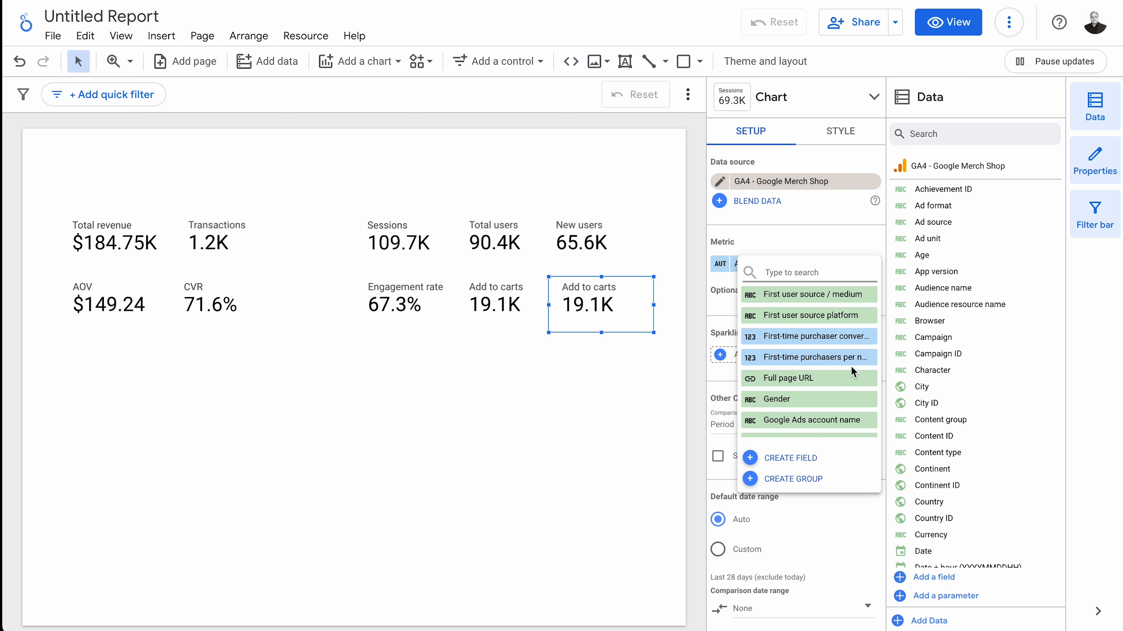
{"action": "scroll", "coordinate": [851, 367], "scroll_direction": "down", "scroll_amount": 3}
{"action": "scroll", "coordinate": [851, 371], "scroll_direction": "down", "scroll_amount": 12}
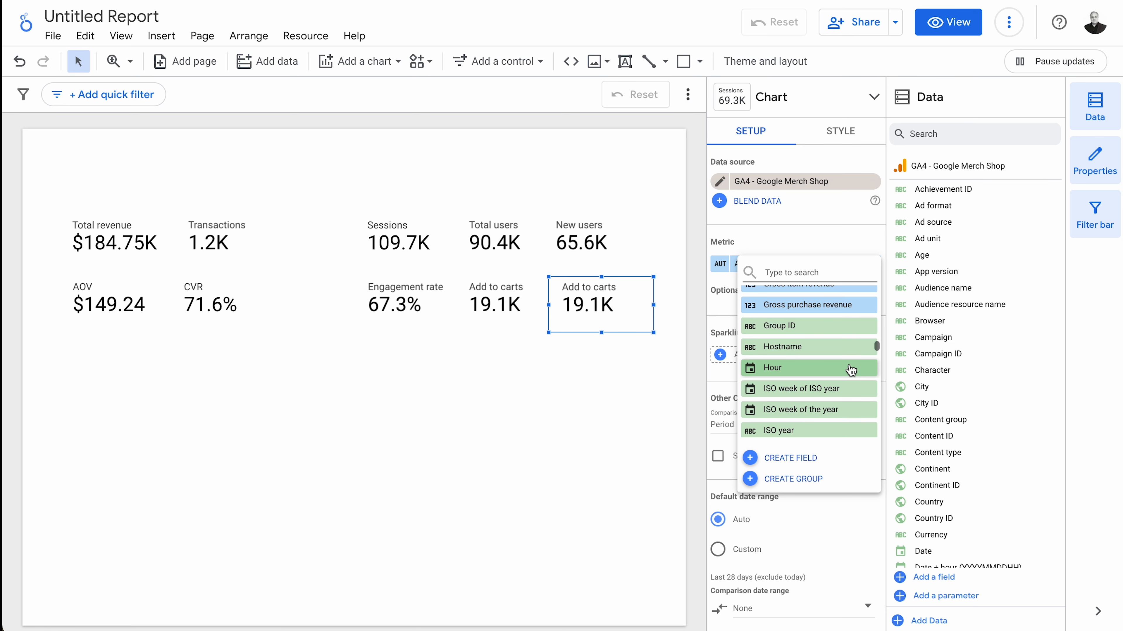
{"action": "scroll", "coordinate": [851, 370], "scroll_direction": "up", "scroll_amount": 3}
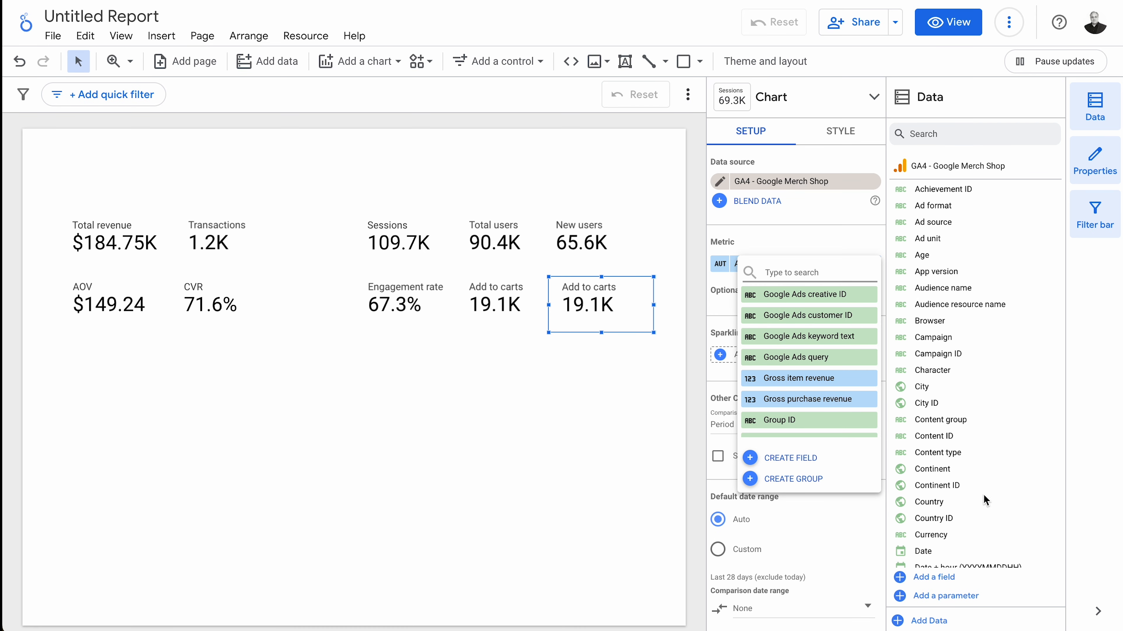
{"action": "scroll", "coordinate": [831, 373], "scroll_direction": "down", "scroll_amount": 7}
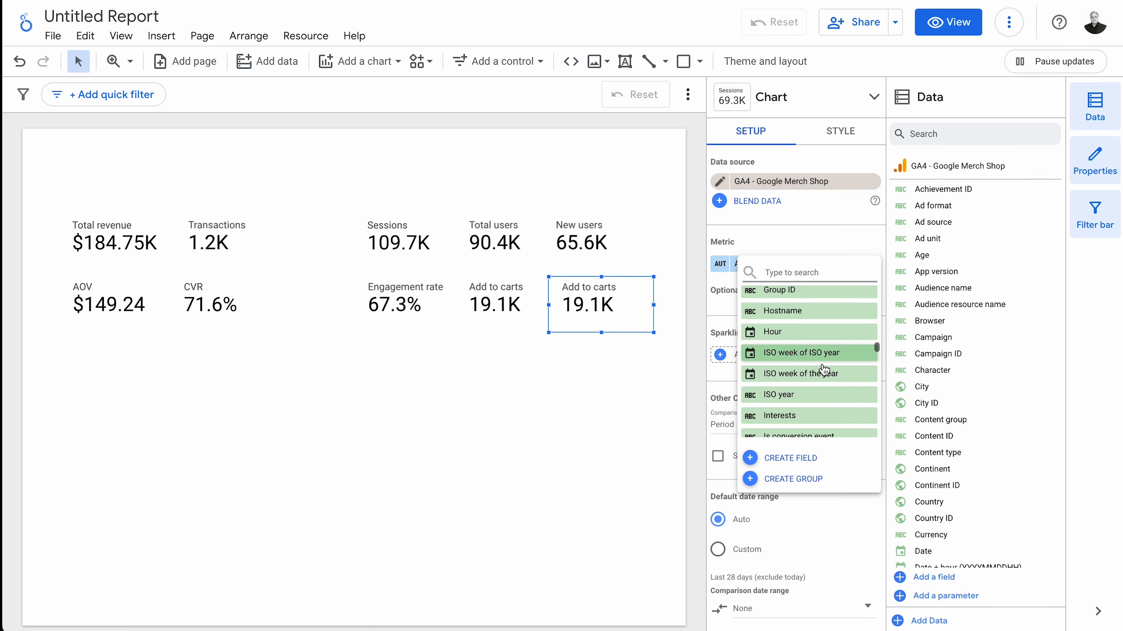
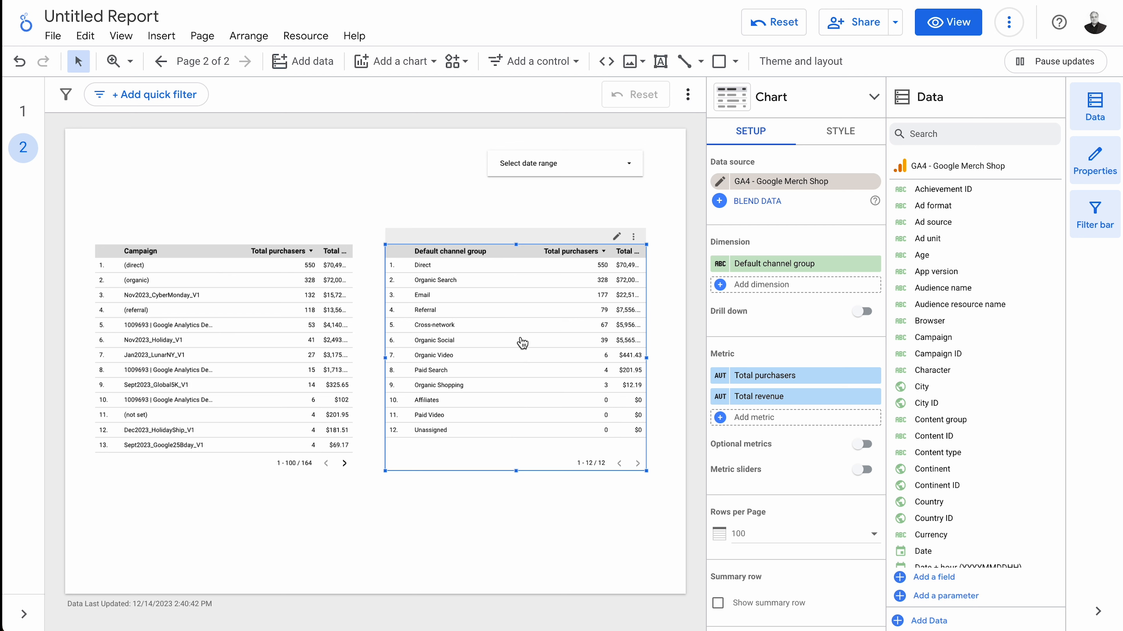
Hide the row numbers in the Campaign table on page 2
{"action": "left_click", "coordinate": [835, 420]}
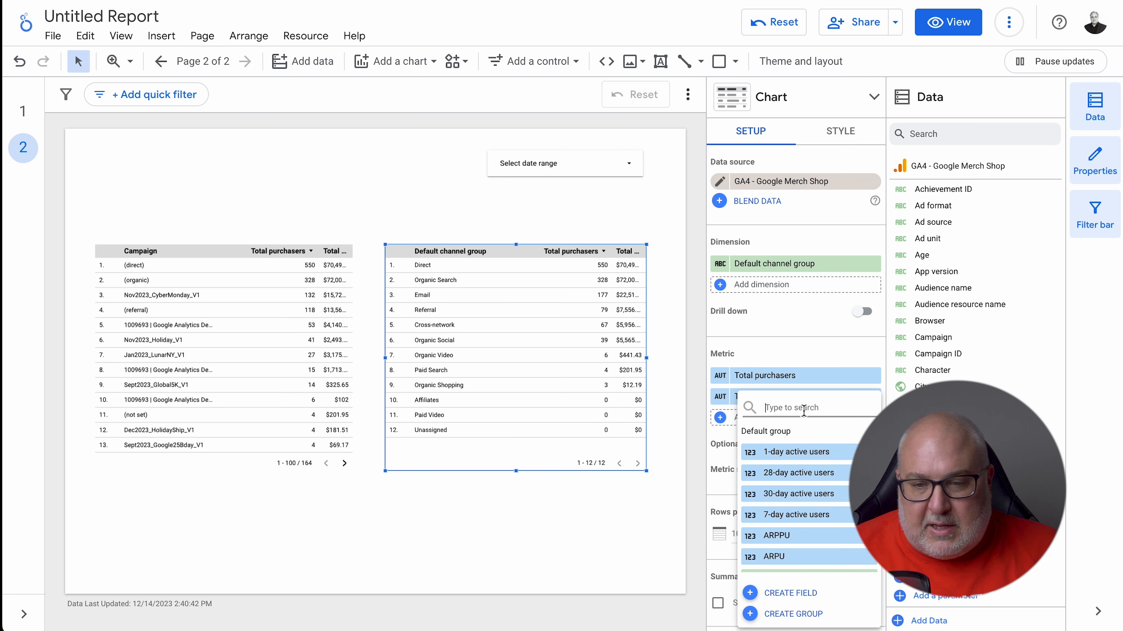
{"action": "left_click", "coordinate": [538, 557]}
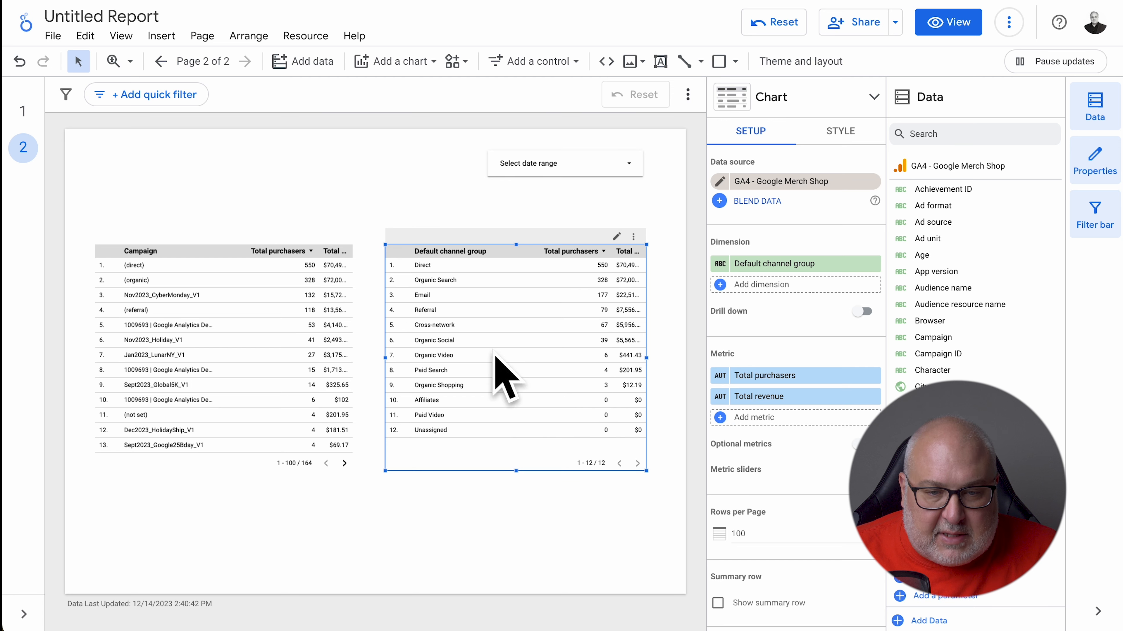
{"action": "left_click", "coordinate": [224, 332]}
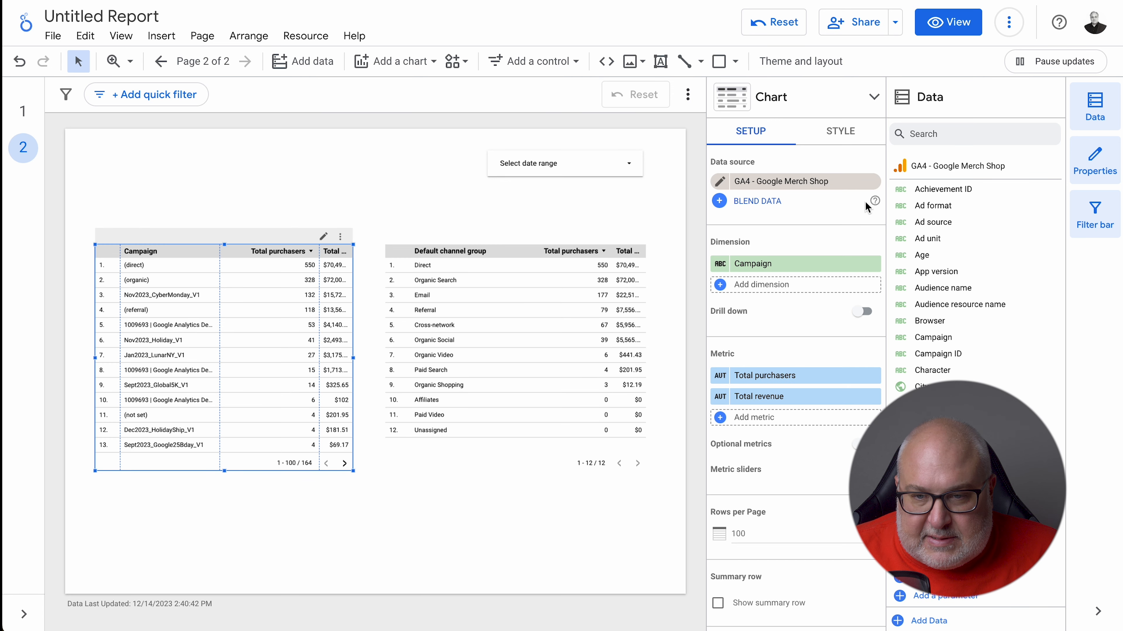
{"action": "left_click", "coordinate": [853, 129]}
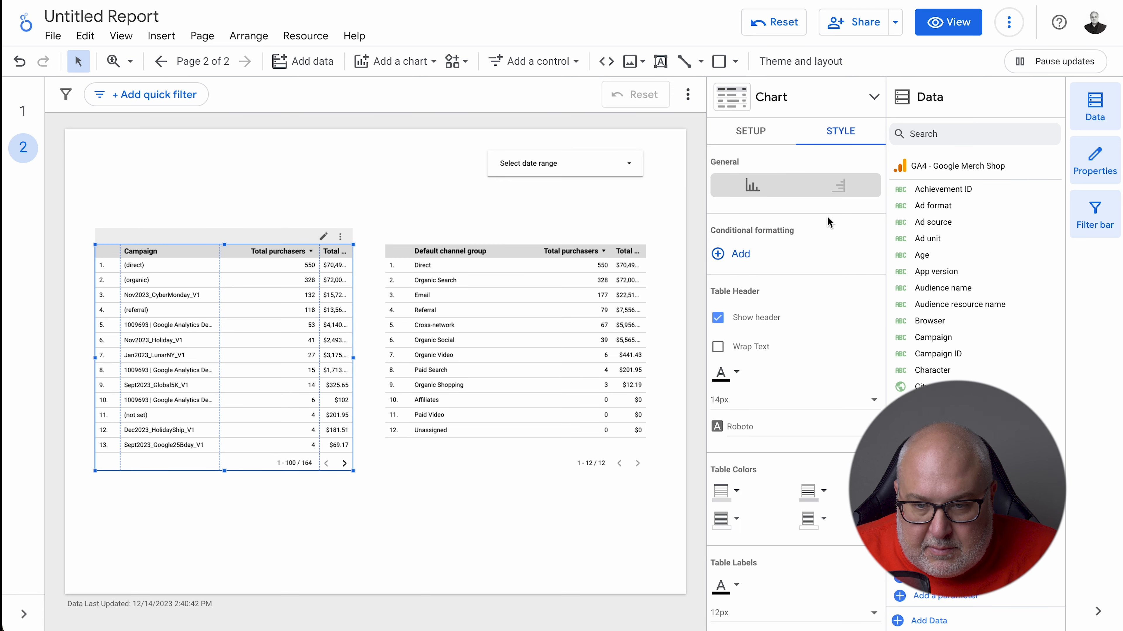
{"action": "scroll", "coordinate": [818, 352], "scroll_direction": "down", "scroll_amount": 5}
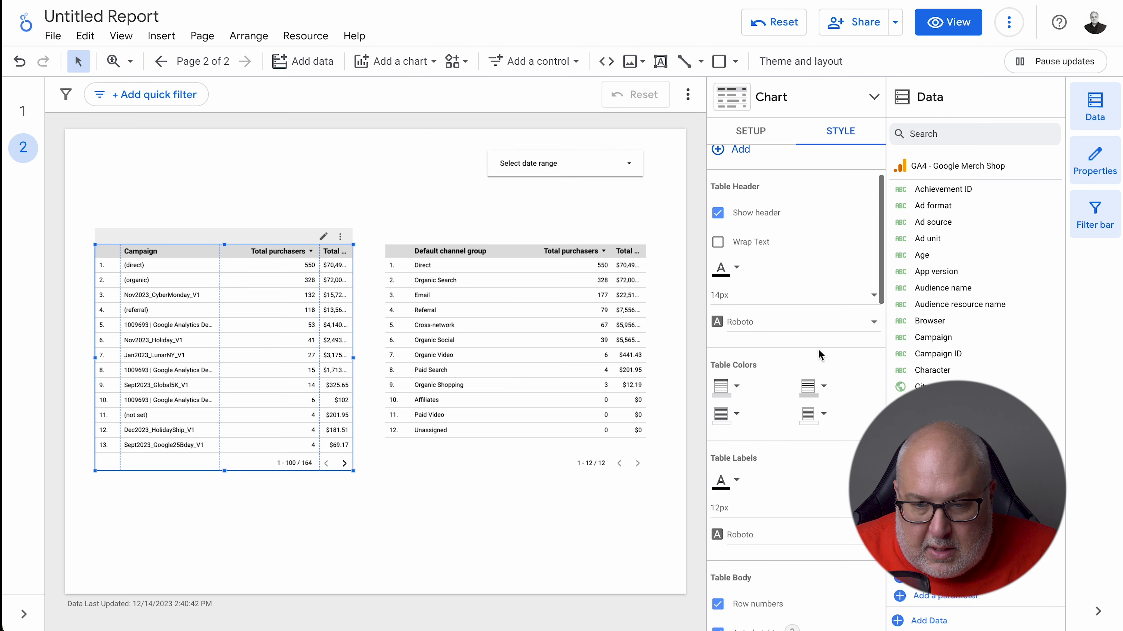
{"action": "scroll", "coordinate": [820, 354], "scroll_direction": "down", "scroll_amount": 3}
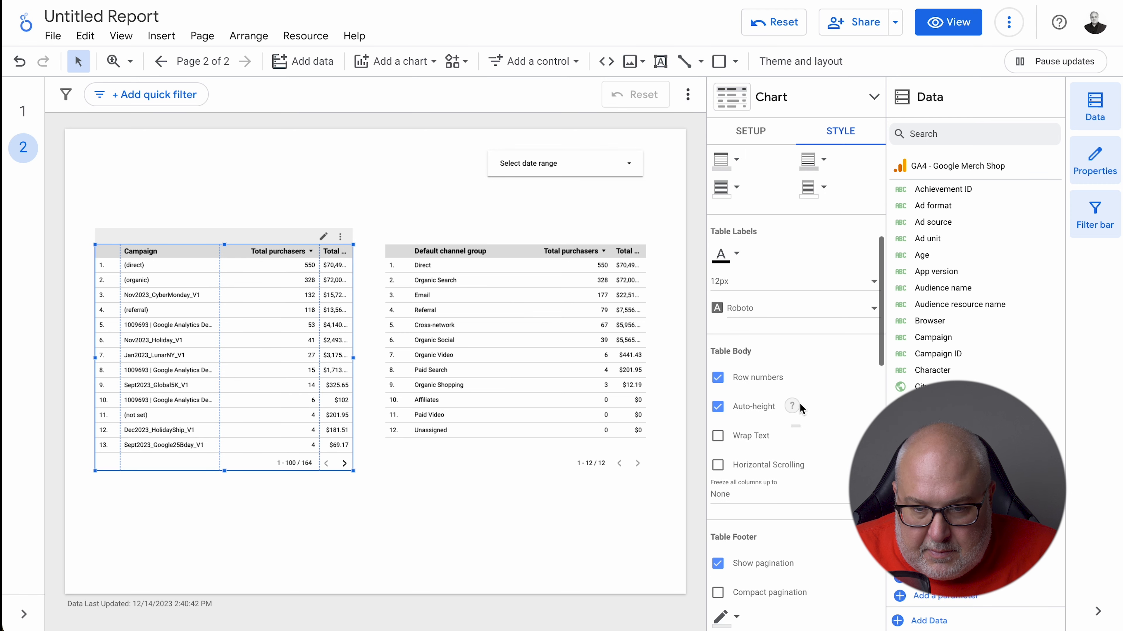
{"action": "left_click", "coordinate": [724, 383]}
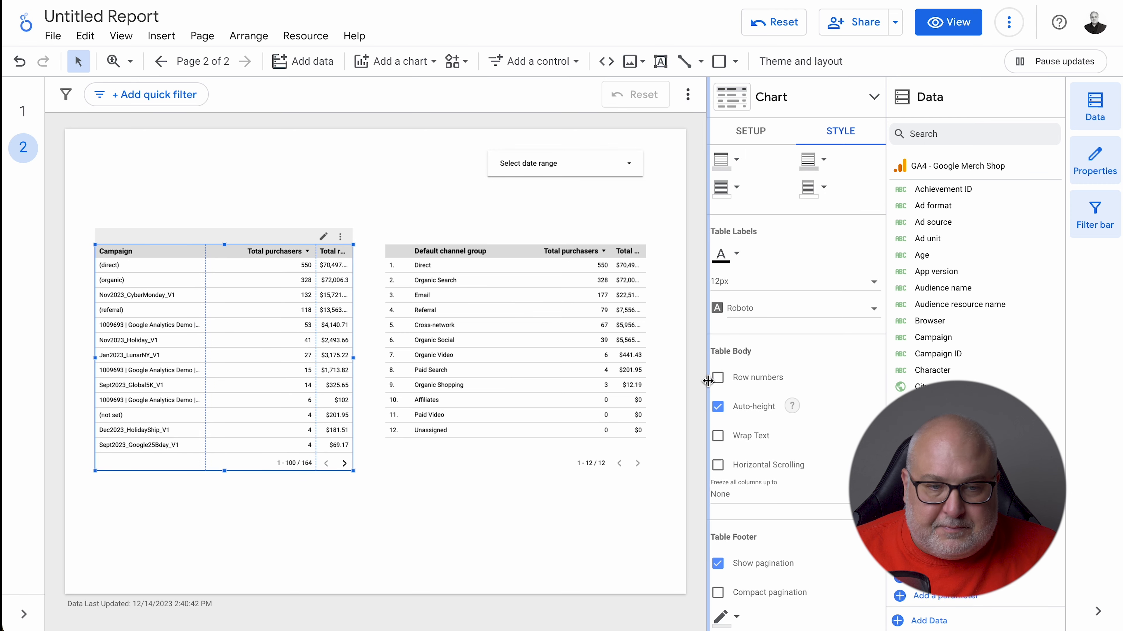
Hide the row numbers in the Default channel group table on page 2
{"action": "left_click", "coordinate": [589, 363]}
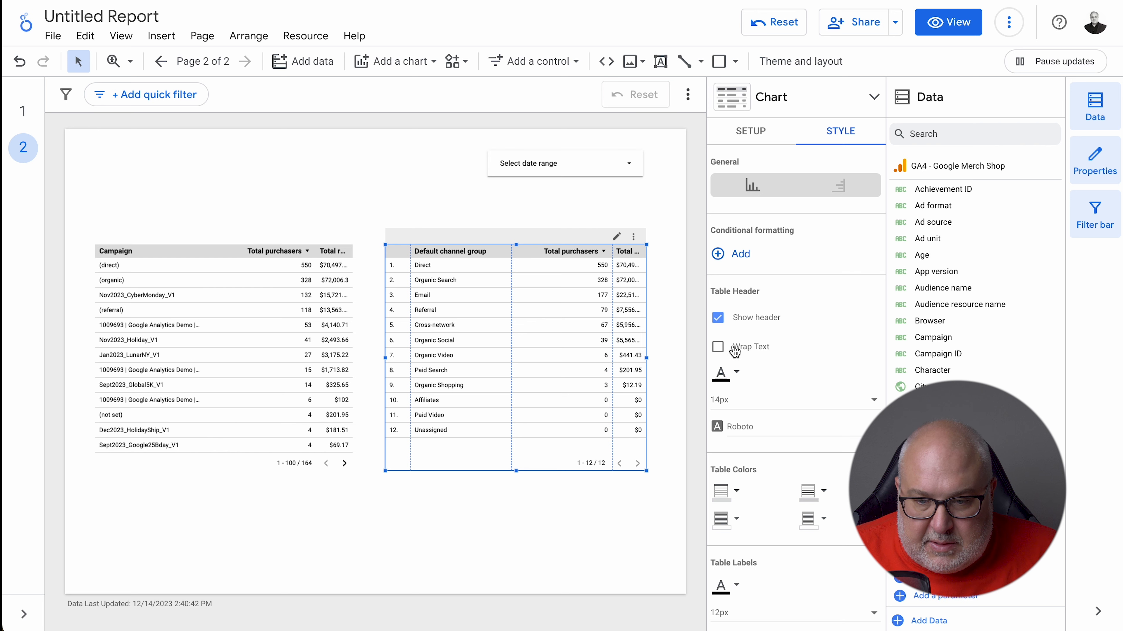
{"action": "scroll", "coordinate": [818, 420], "scroll_direction": "down", "scroll_amount": 7}
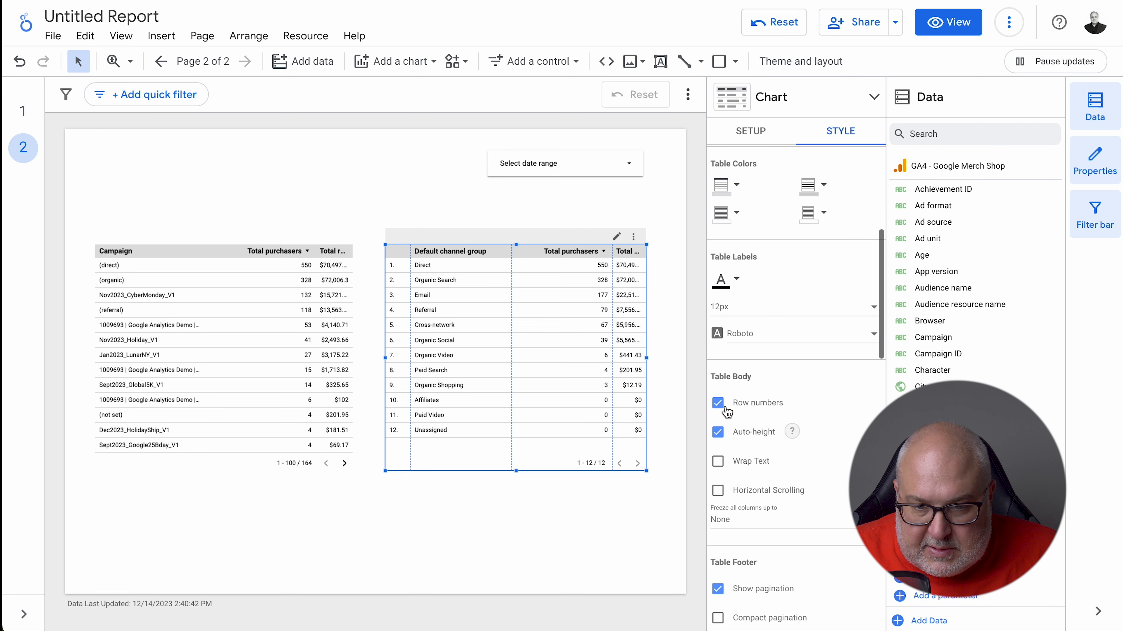
{"action": "left_click", "coordinate": [720, 405]}
{"action": "left_click", "coordinate": [540, 501]}
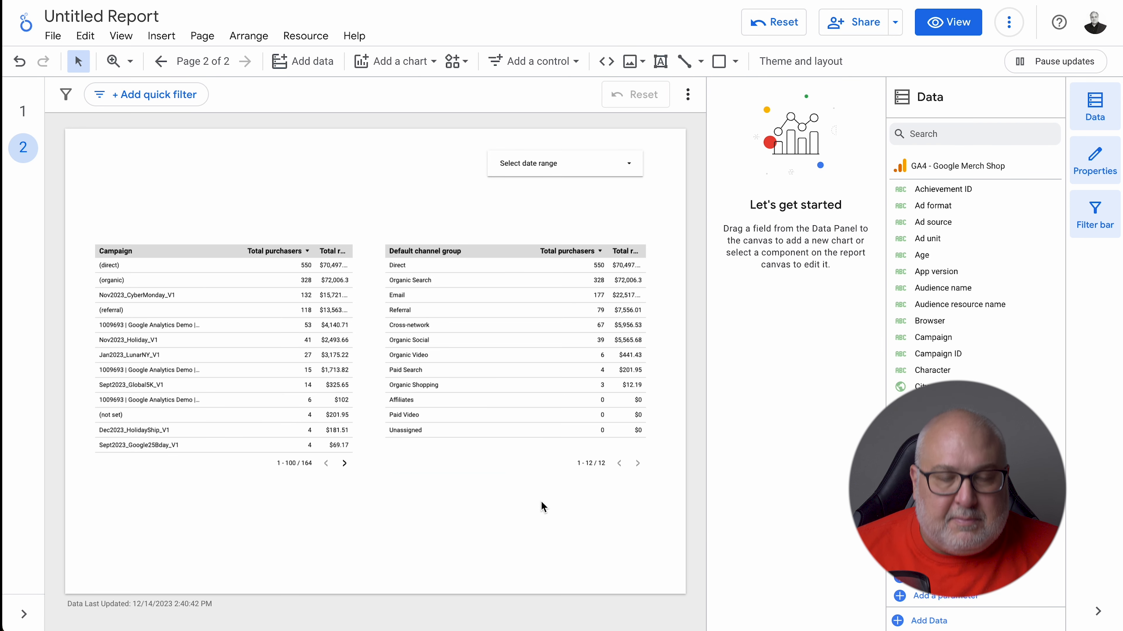
Move the Campaign and Default channel group tables lower on page 2, keeping them side by side
{"action": "left_click", "coordinate": [292, 330]}
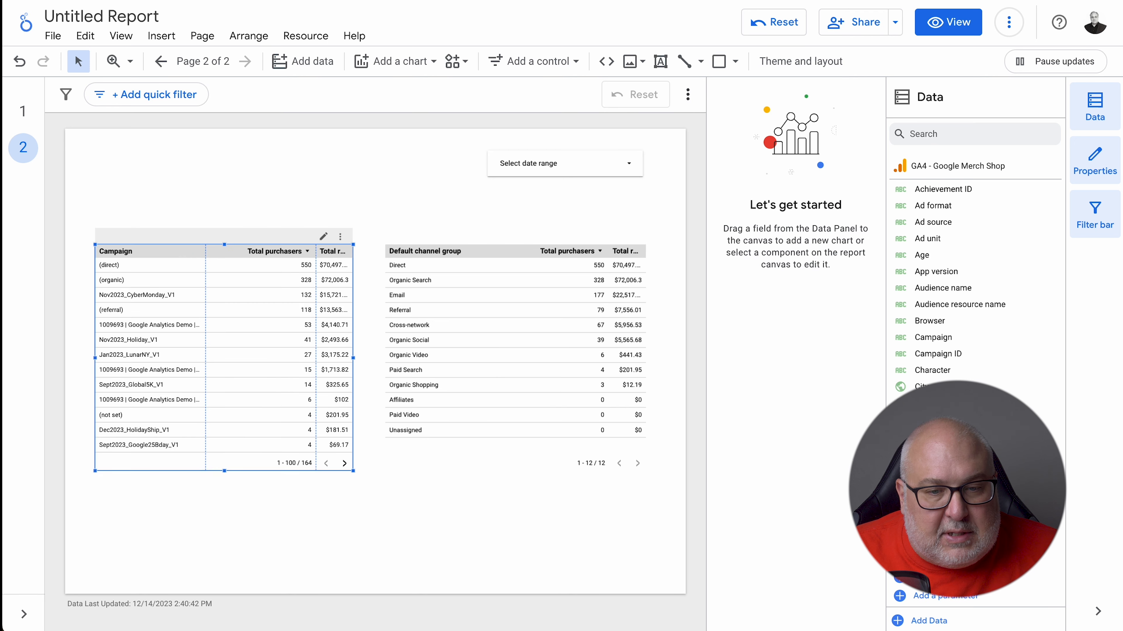
{"action": "left_click_drag", "start_coordinate": [260, 363], "coordinate": [258, 431]}
{"action": "left_click_drag", "start_coordinate": [490, 356], "coordinate": [478, 423]}
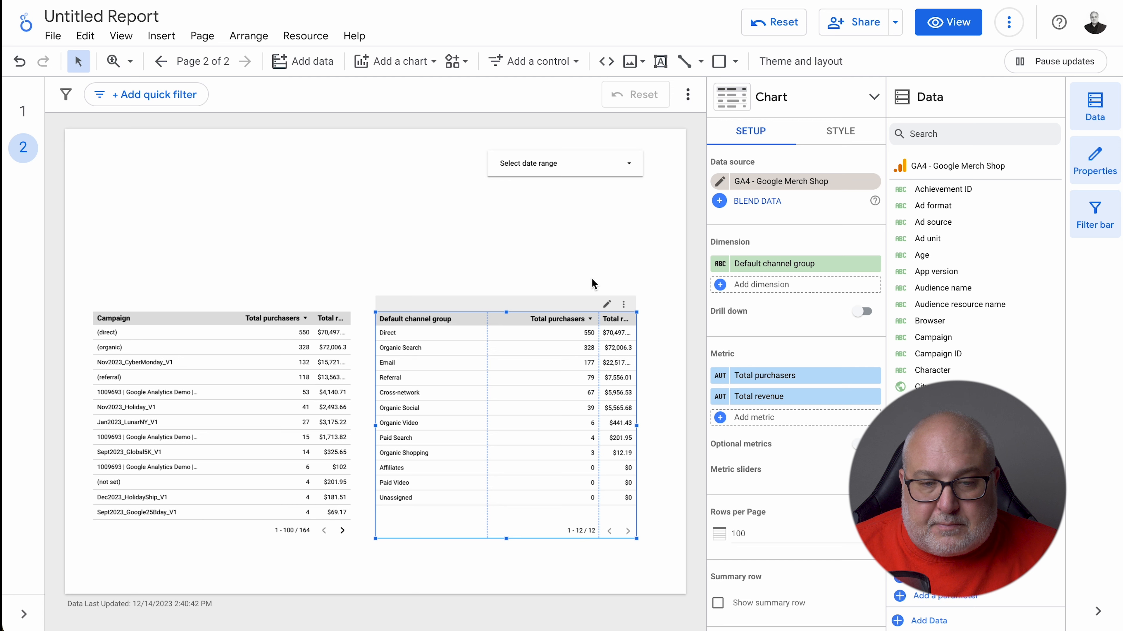
{"action": "left_click", "coordinate": [566, 236]}
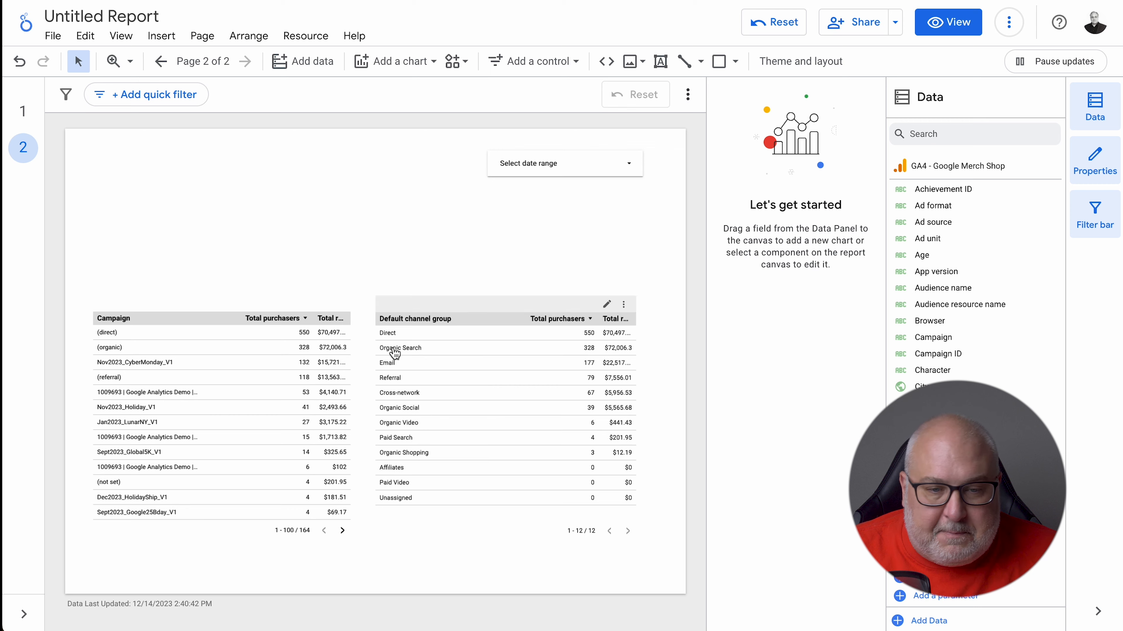
Move both side-by-side tables back up page 2, closer to the date range control
{"action": "left_click_drag", "start_coordinate": [241, 363], "coordinate": [242, 286]}
{"action": "left_click_drag", "start_coordinate": [533, 415], "coordinate": [534, 337]}
{"action": "left_click", "coordinate": [497, 522]}
{"action": "left_click_drag", "start_coordinate": [269, 362], "coordinate": [267, 354]}
{"action": "left_click_drag", "start_coordinate": [488, 389], "coordinate": [484, 378]}
{"action": "left_click", "coordinate": [370, 485]}
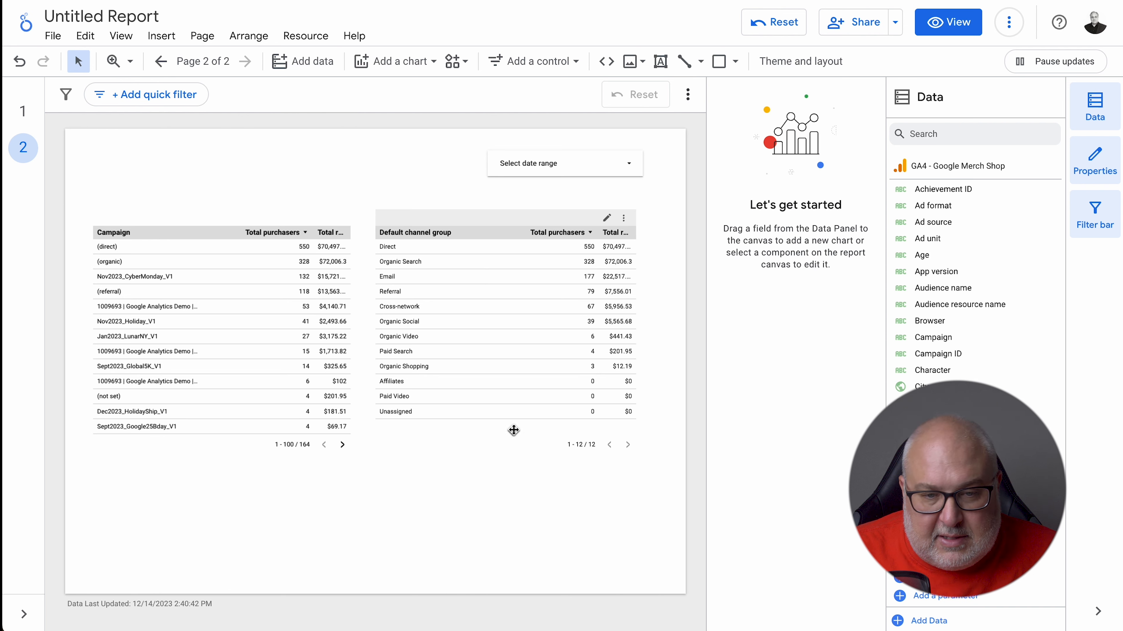
Add the Sessions and Total users metrics to the Default channel group table
{"action": "left_click", "coordinate": [526, 350]}
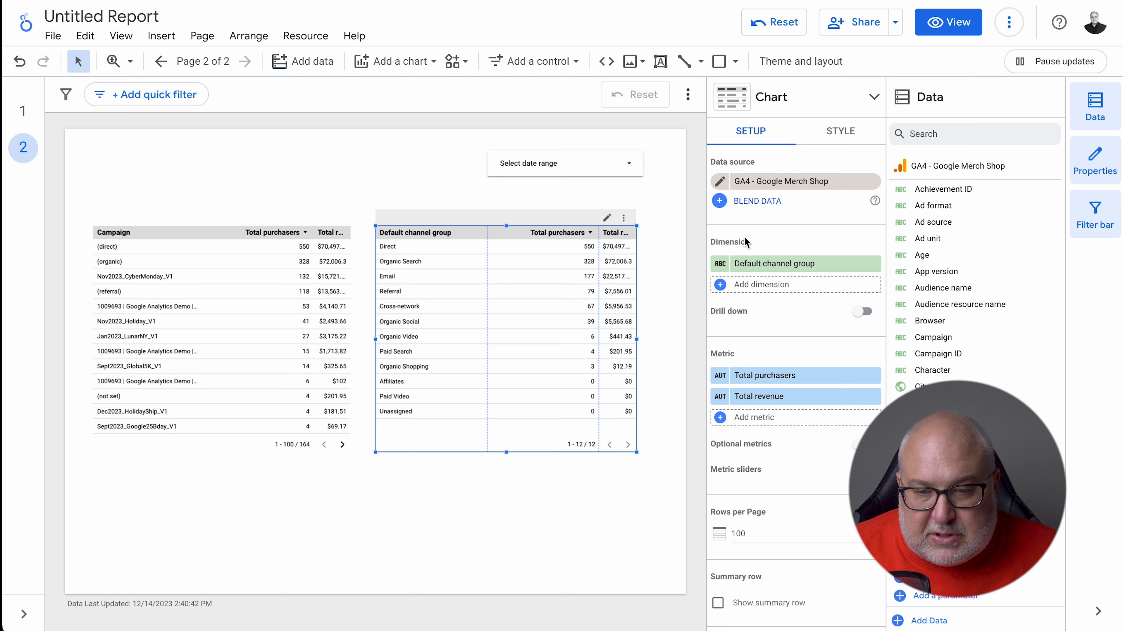
{"action": "left_click", "coordinate": [809, 423]}
{"action": "type", "text": "session"}
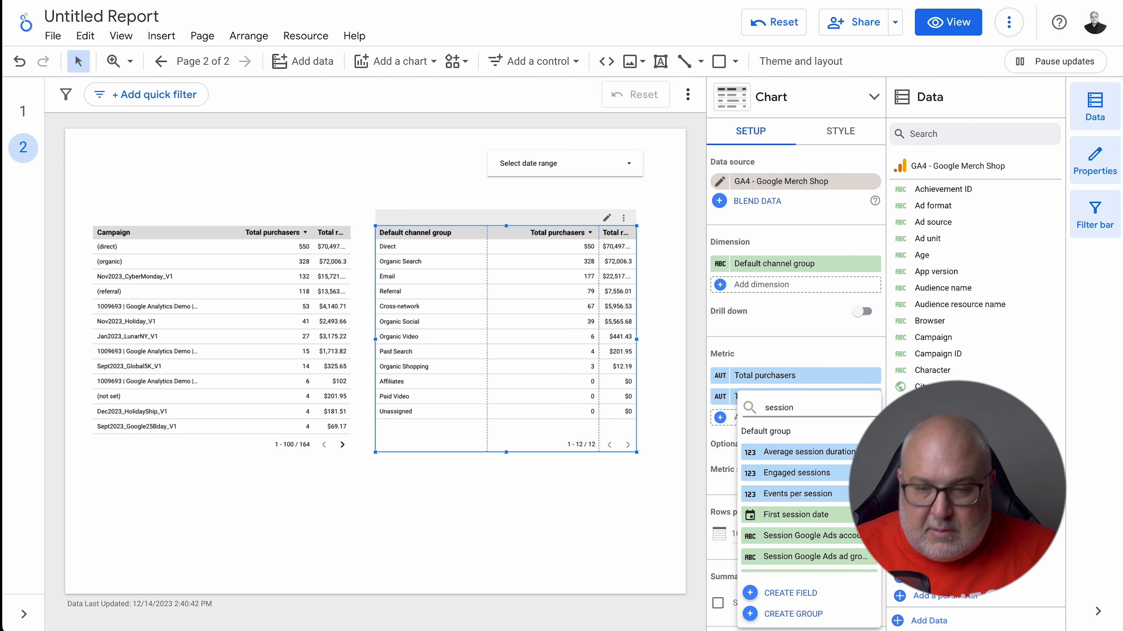
{"action": "type", "text": "s"}
{"action": "left_click", "coordinate": [814, 473]}
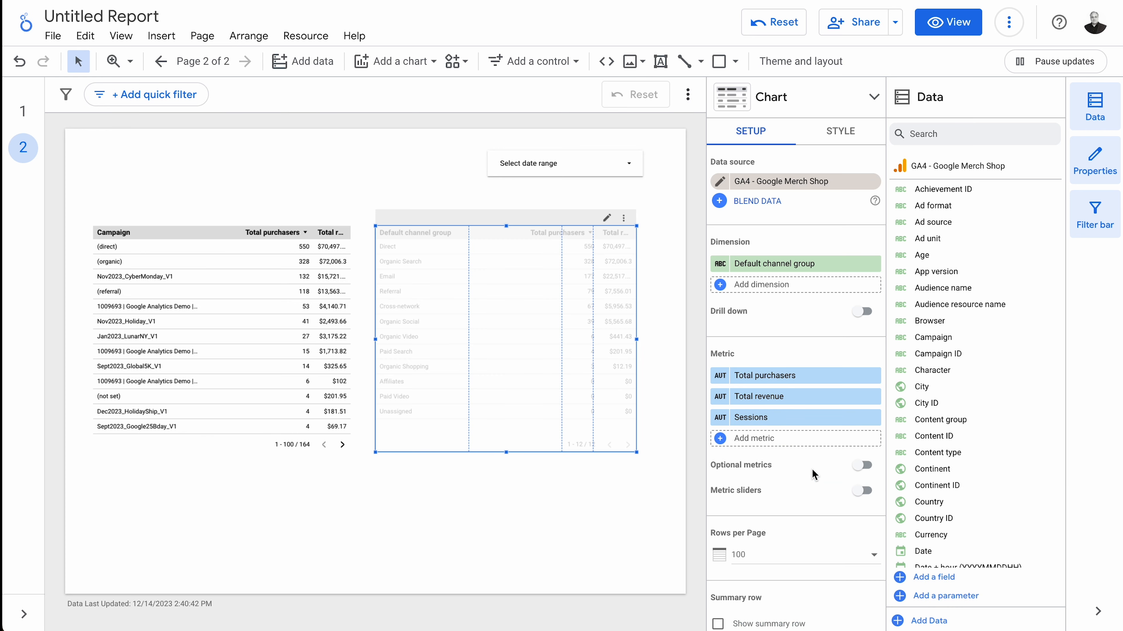
{"action": "left_click", "coordinate": [803, 444]}
{"action": "type", "text": "Users"}
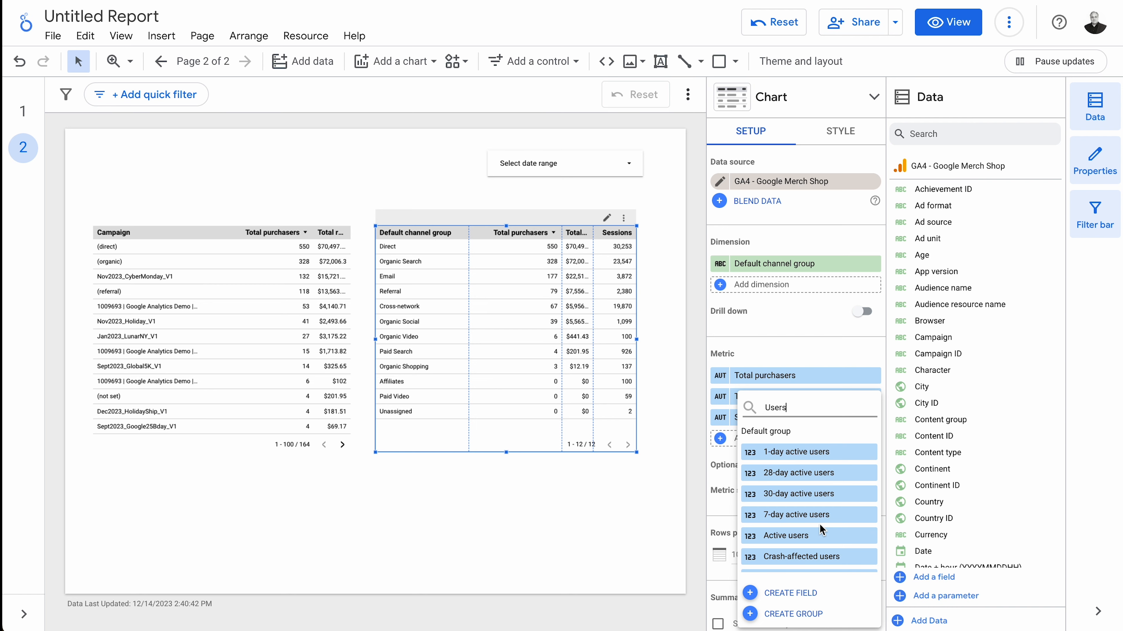
{"action": "scroll", "coordinate": [820, 529], "scroll_direction": "down", "scroll_amount": 3}
{"action": "left_click", "coordinate": [809, 560]}
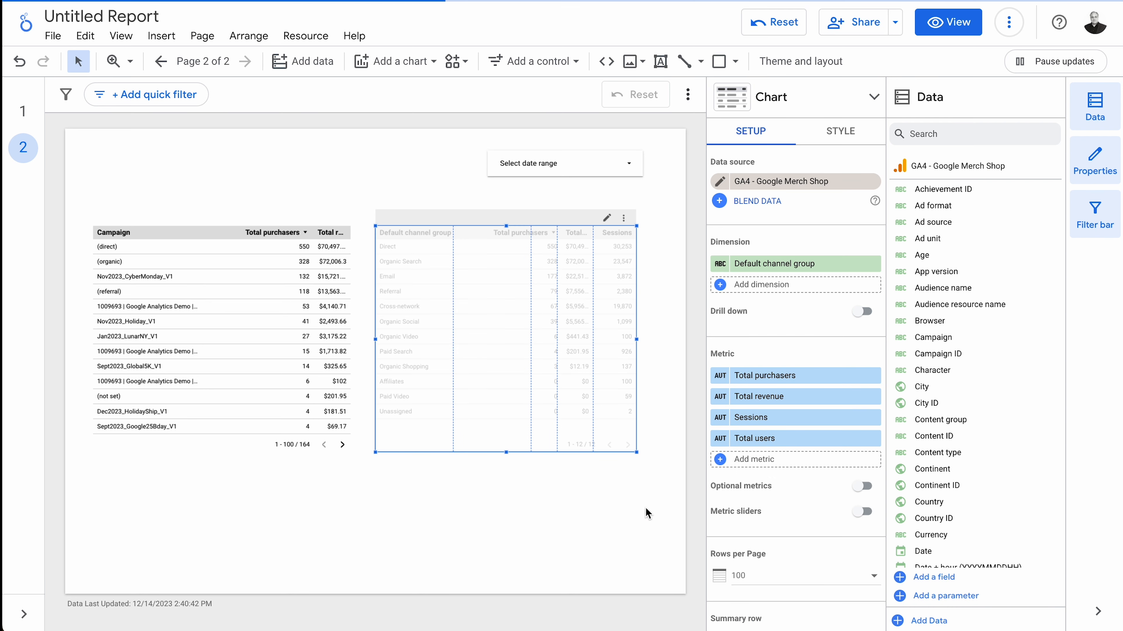
Move the Campaign table out of the way, place the Default channel group table at the page's upper left, and widen it for its five columns
{"action": "left_click", "coordinate": [181, 305]}
{"action": "left_click_drag", "start_coordinate": [181, 305], "coordinate": [392, 459]}
{"action": "left_click_drag", "start_coordinate": [406, 336], "coordinate": [142, 306]}
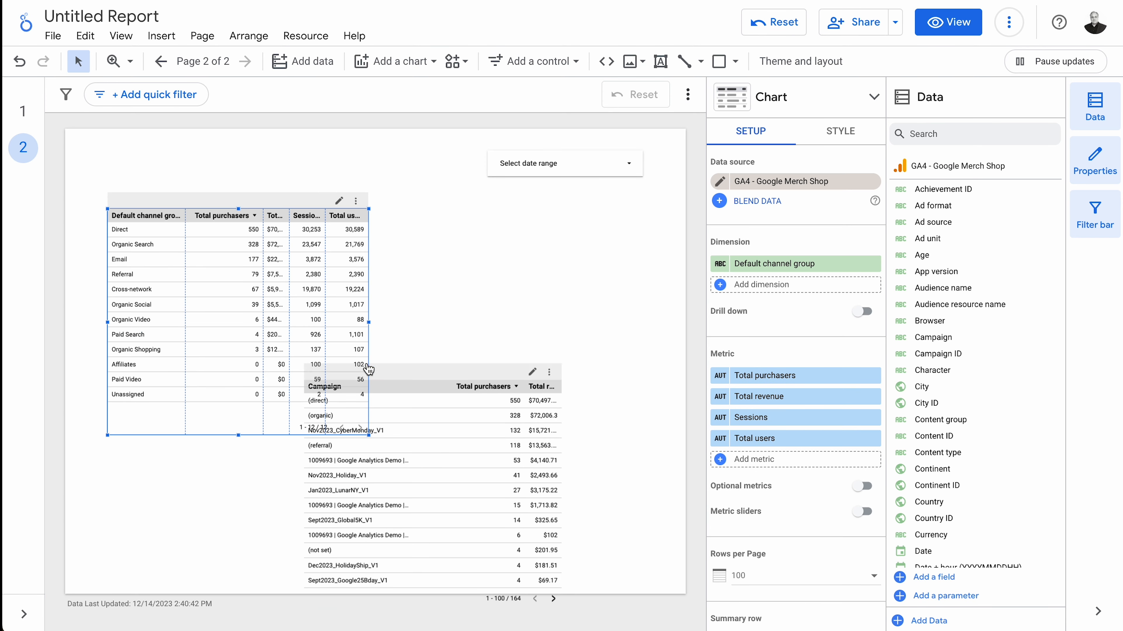
{"action": "left_click_drag", "start_coordinate": [371, 323], "coordinate": [503, 322]}
Shorten the Campaign table, place it directly below the Default channel group table, and widen it to match that table's edges
{"action": "left_click_drag", "start_coordinate": [455, 468], "coordinate": [269, 450]}
{"action": "left_click_drag", "start_coordinate": [376, 577], "coordinate": [430, 502]}
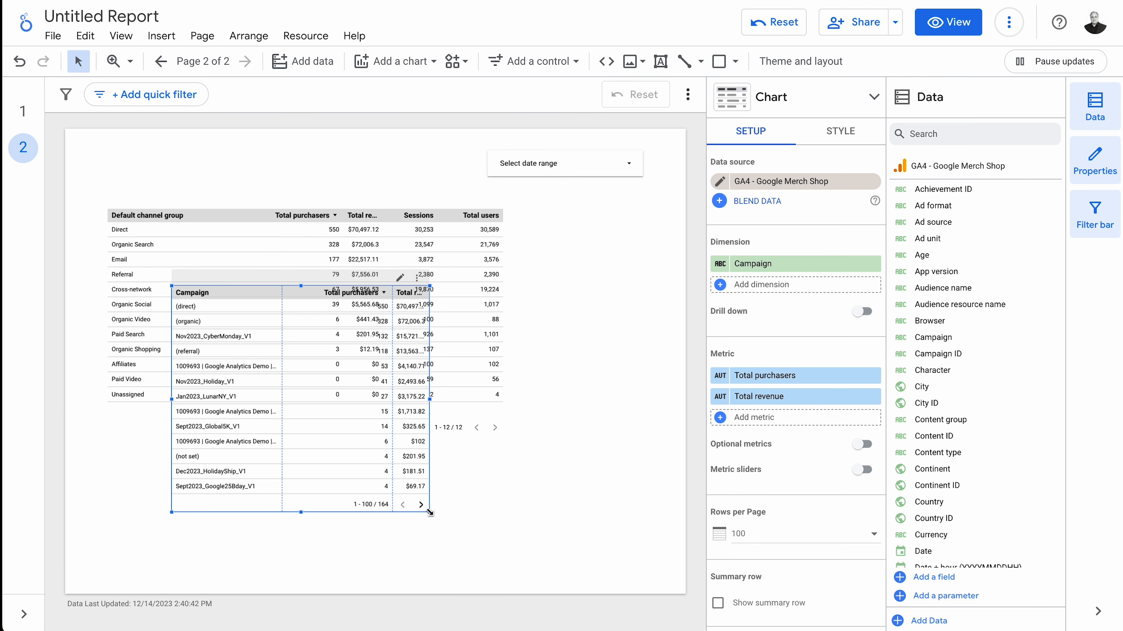
{"action": "left_click_drag", "start_coordinate": [429, 512], "coordinate": [516, 420]}
{"action": "left_click_drag", "start_coordinate": [407, 290], "coordinate": [344, 438]}
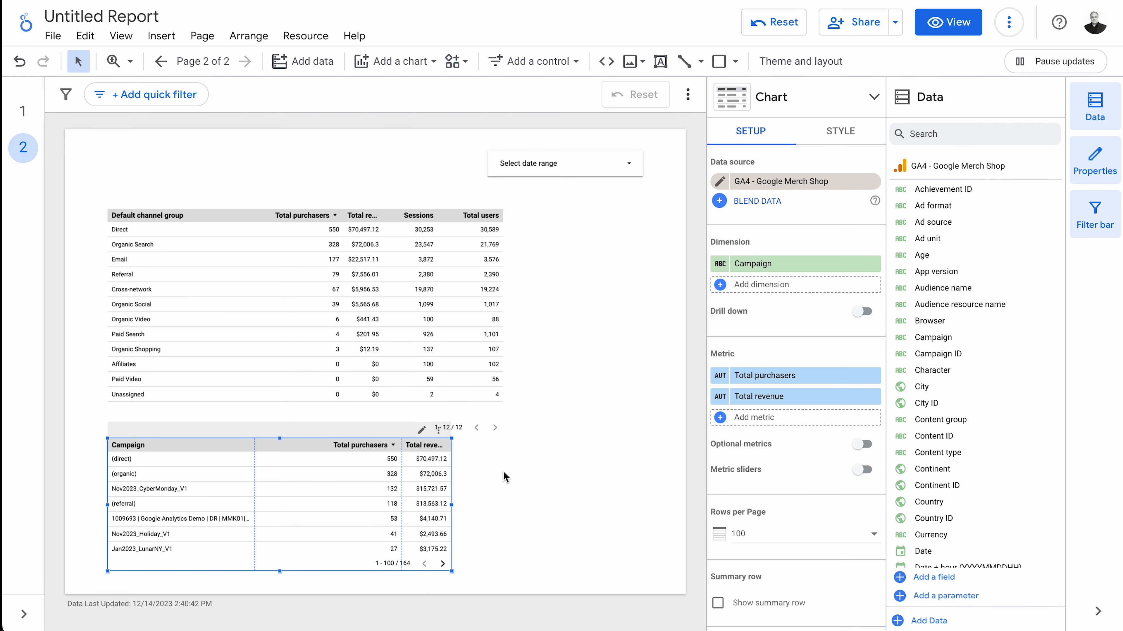
{"action": "left_click", "coordinate": [502, 482]}
{"action": "left_click", "coordinate": [436, 484]}
{"action": "left_click_drag", "start_coordinate": [451, 504], "coordinate": [503, 504]}
{"action": "left_click", "coordinate": [581, 440]}
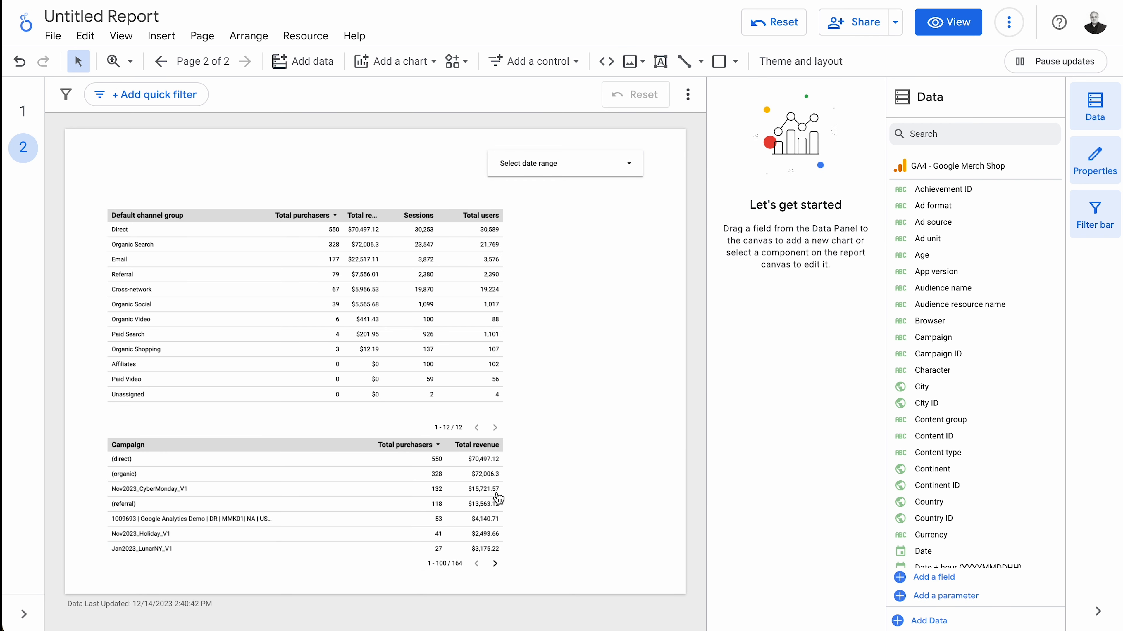
Page the Campaign table forward to its next rows and back to the first ones
{"action": "left_click", "coordinate": [496, 571]}
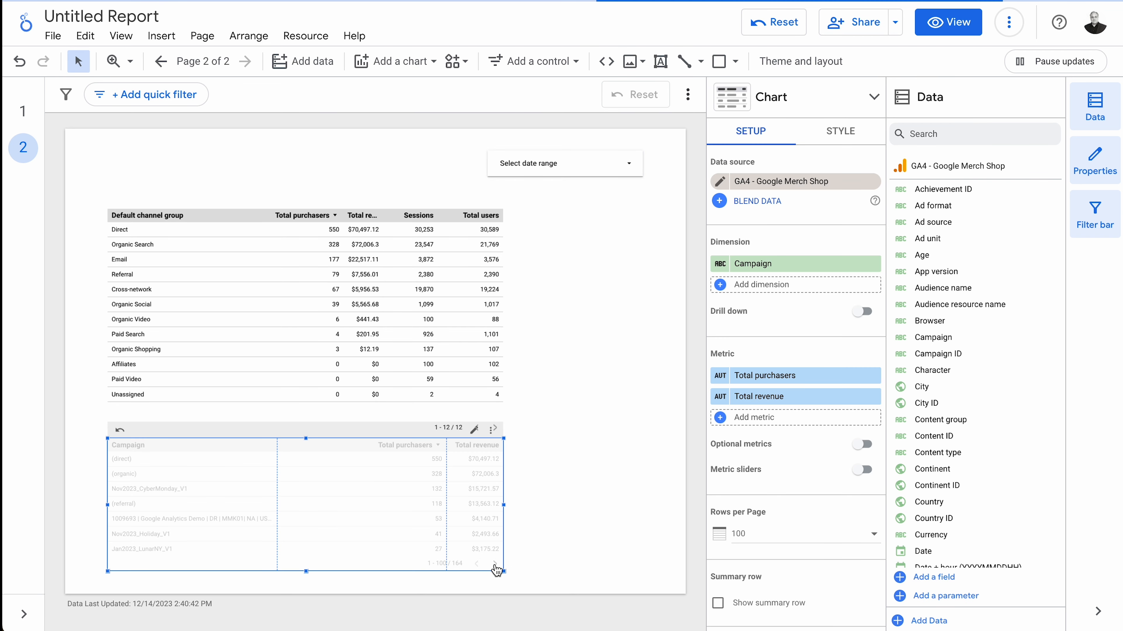
{"action": "left_click", "coordinate": [476, 564]}
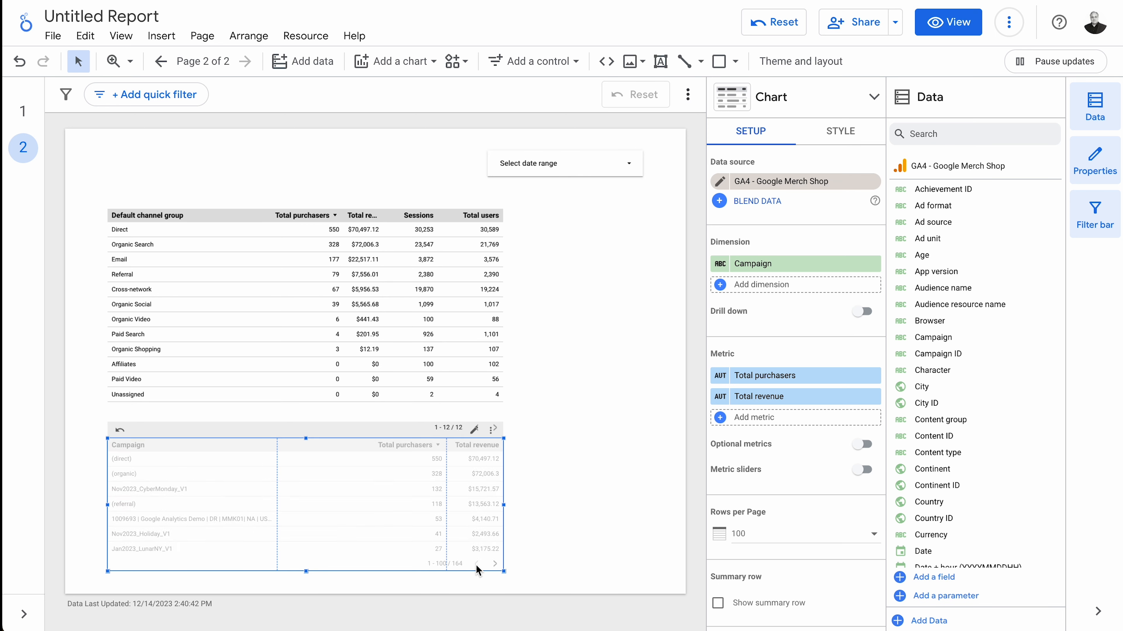
{"action": "left_click", "coordinate": [619, 434]}
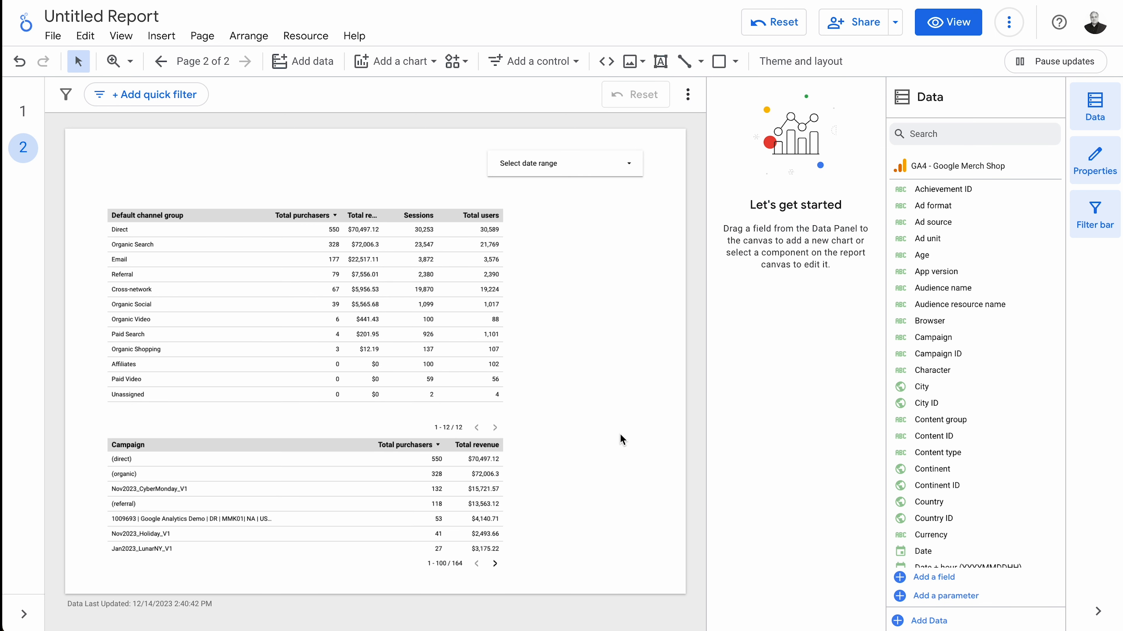
{"action": "left_click", "coordinate": [400, 302]}
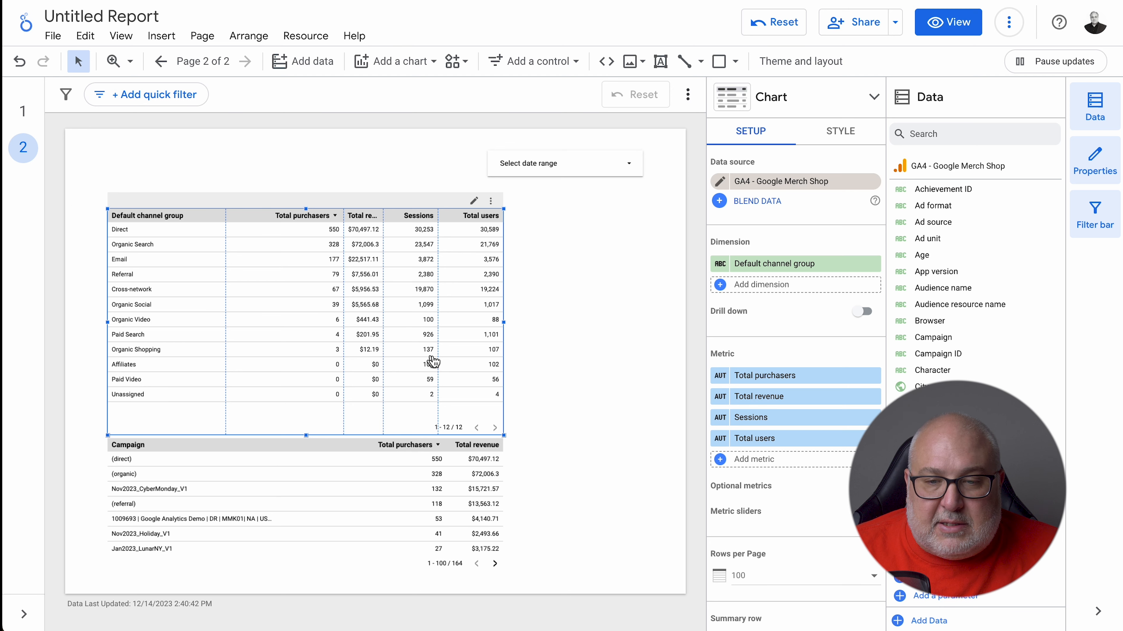
{"action": "left_click", "coordinate": [568, 292]}
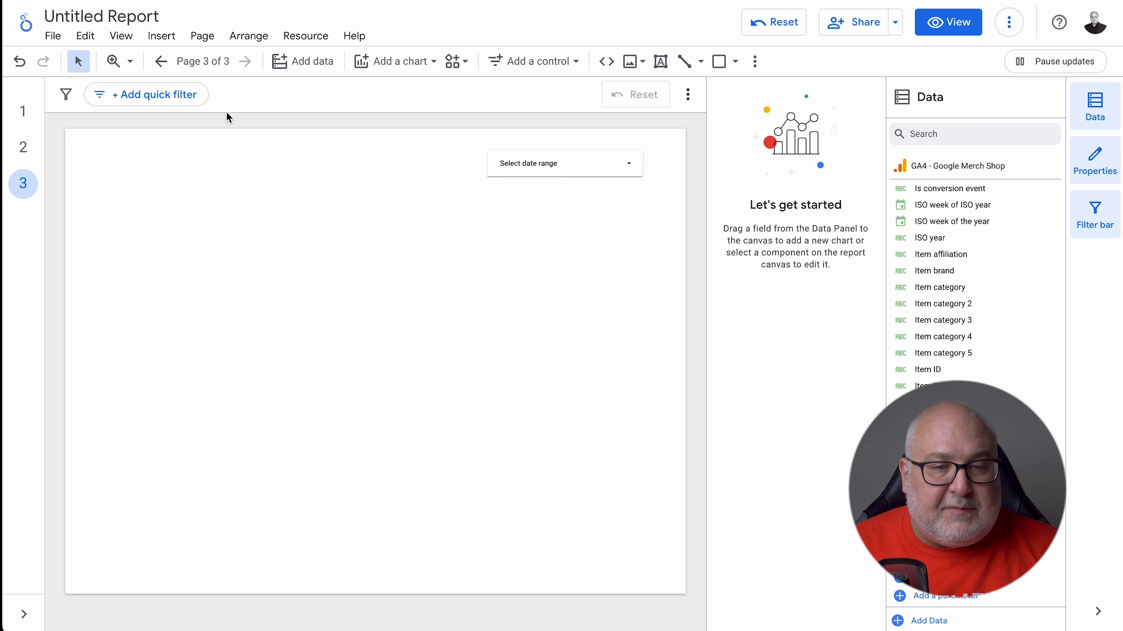
Check the dashboard on page 1, return to page 3, and insert a plain table in its upper-left area
{"action": "left_click", "coordinate": [25, 116]}
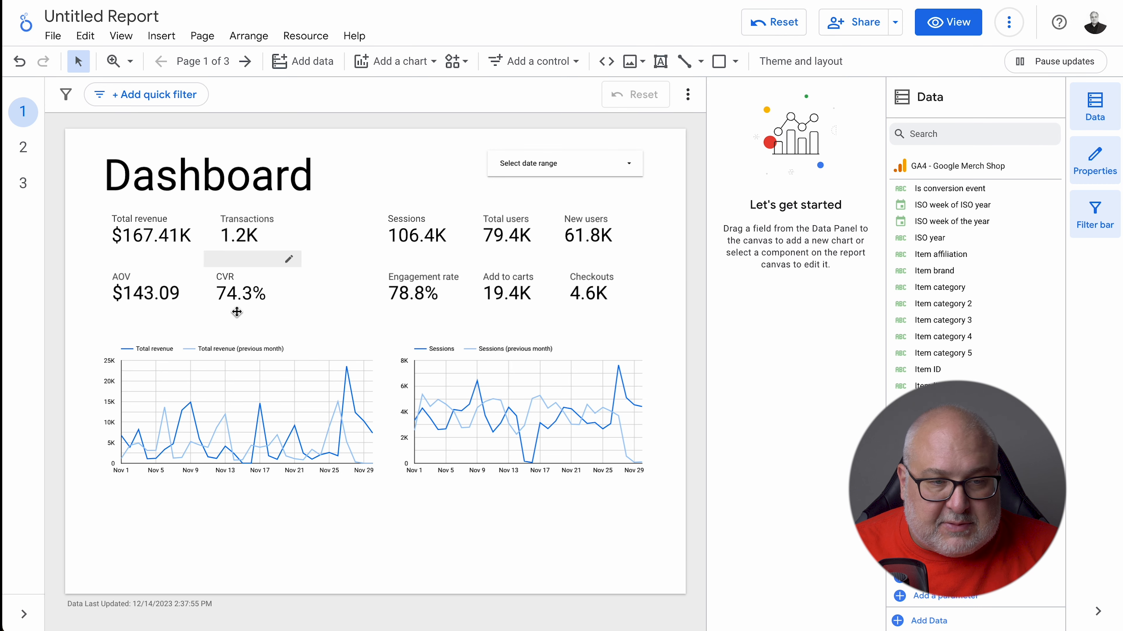
{"action": "left_click", "coordinate": [23, 183]}
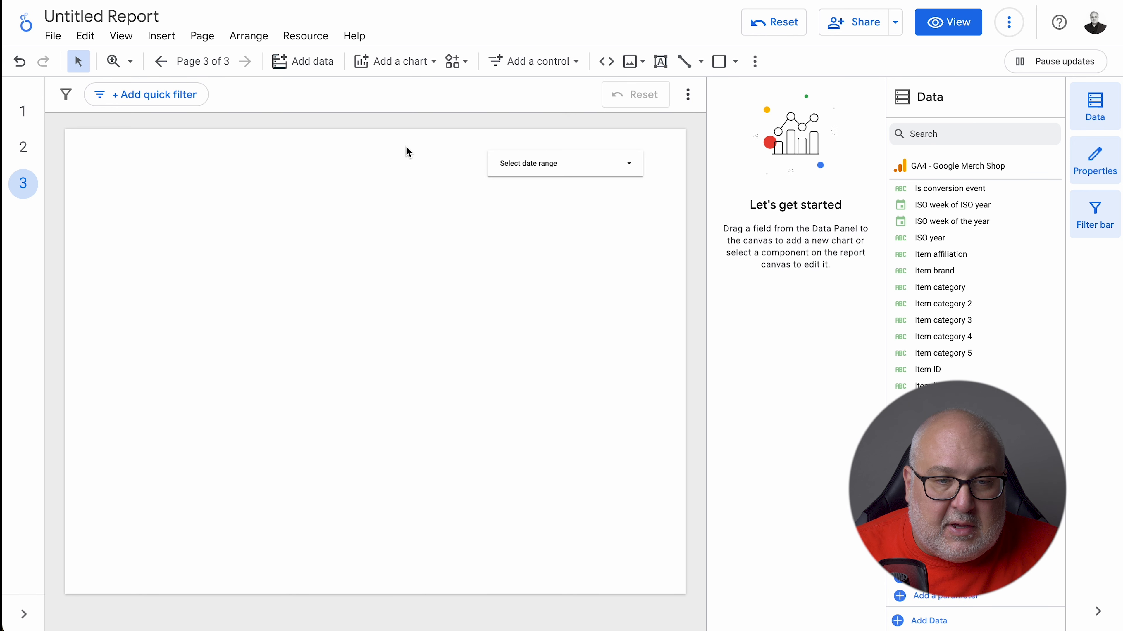
{"action": "left_click", "coordinate": [395, 59]}
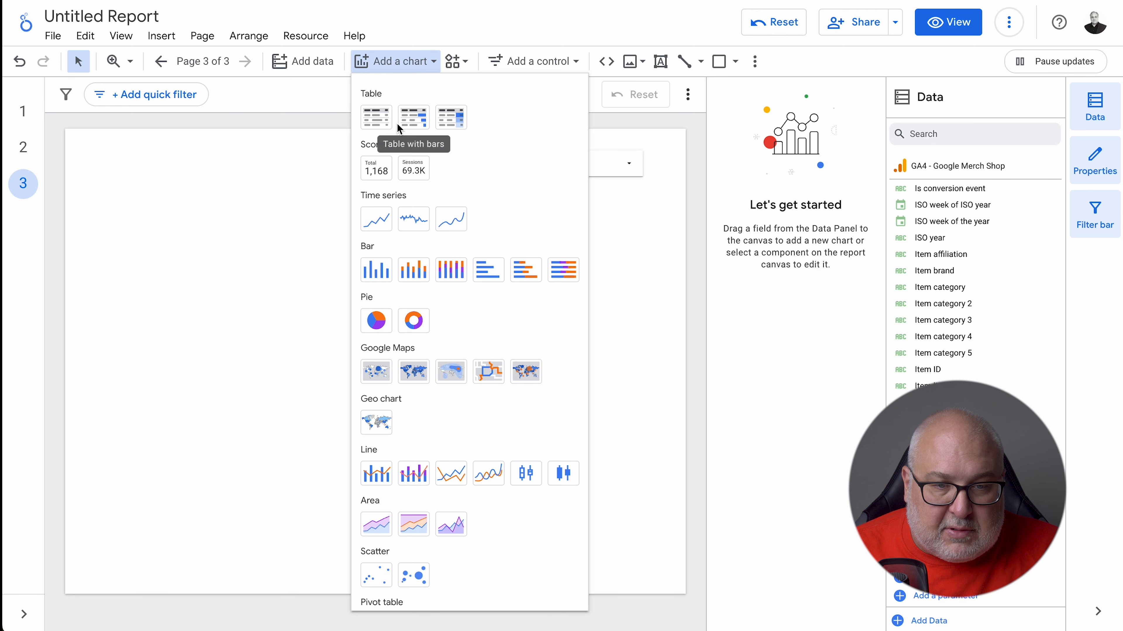
{"action": "left_click", "coordinate": [376, 124]}
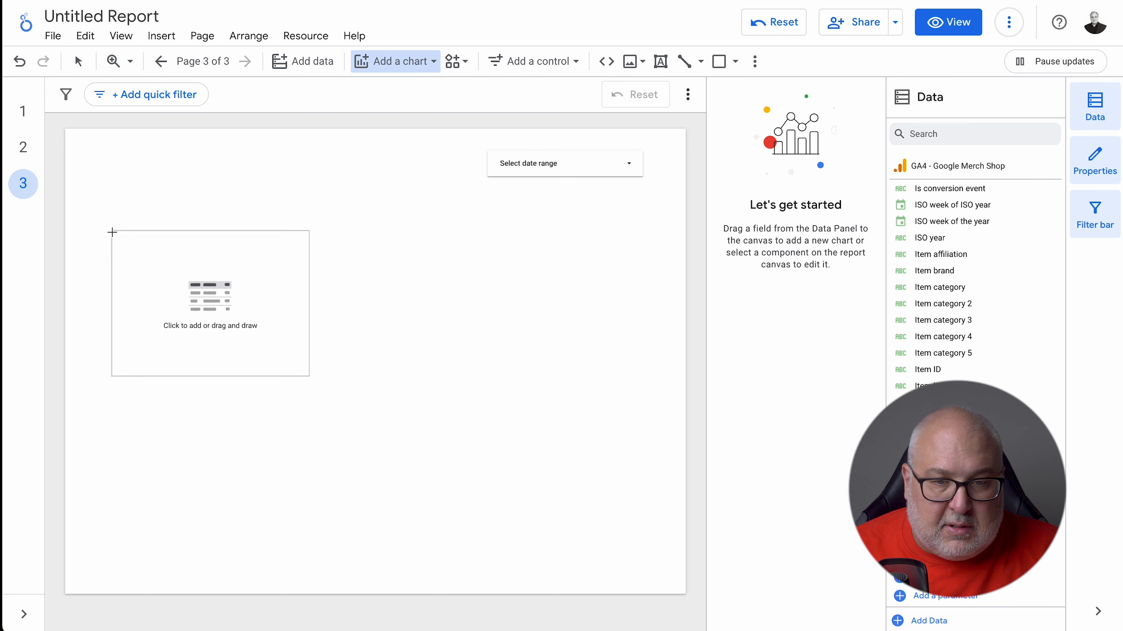
{"action": "left_click", "coordinate": [112, 231]}
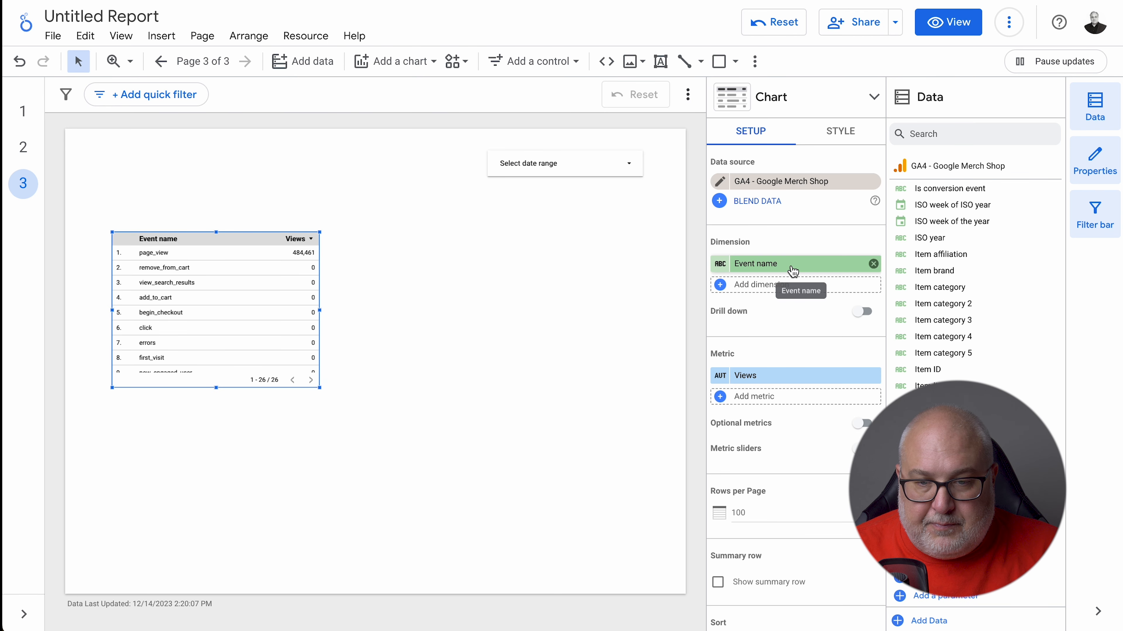
Change the dimension of the page 3 table from Event name to Page title
{"action": "left_click", "coordinate": [790, 264]}
{"action": "type", "text": "page"}
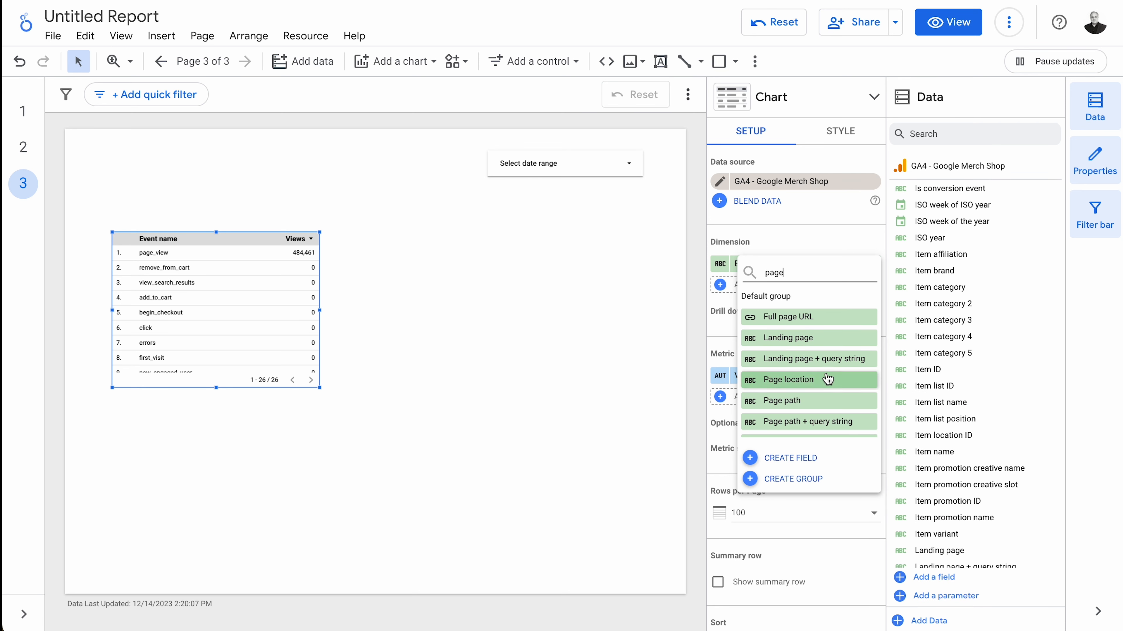
{"action": "scroll", "coordinate": [832, 402], "scroll_direction": "down", "scroll_amount": 3}
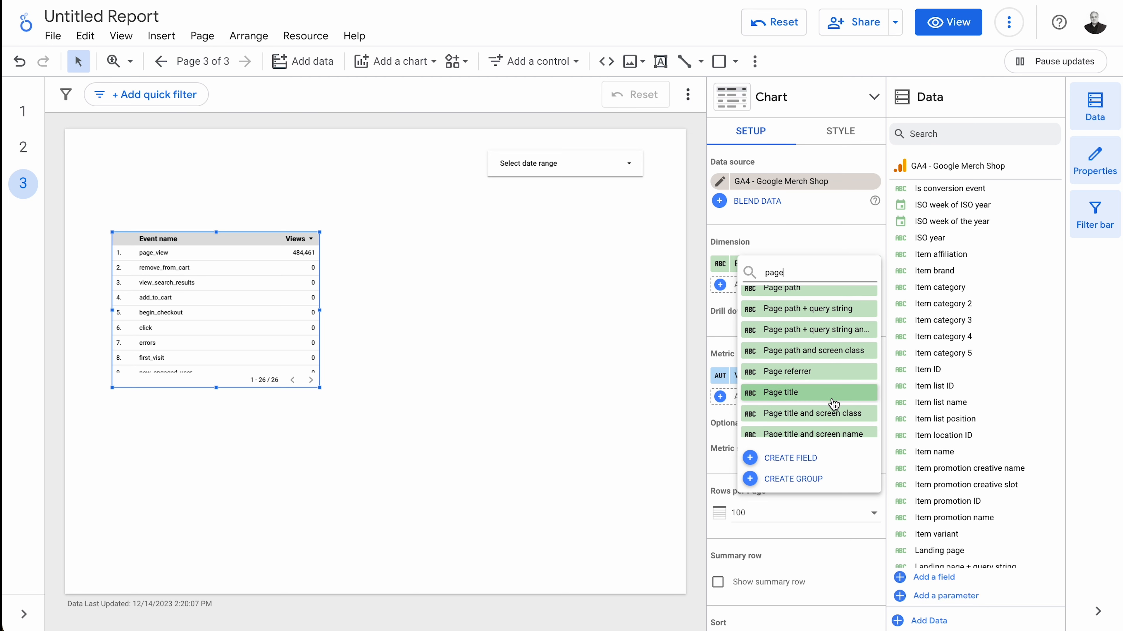
{"action": "left_click", "coordinate": [825, 399]}
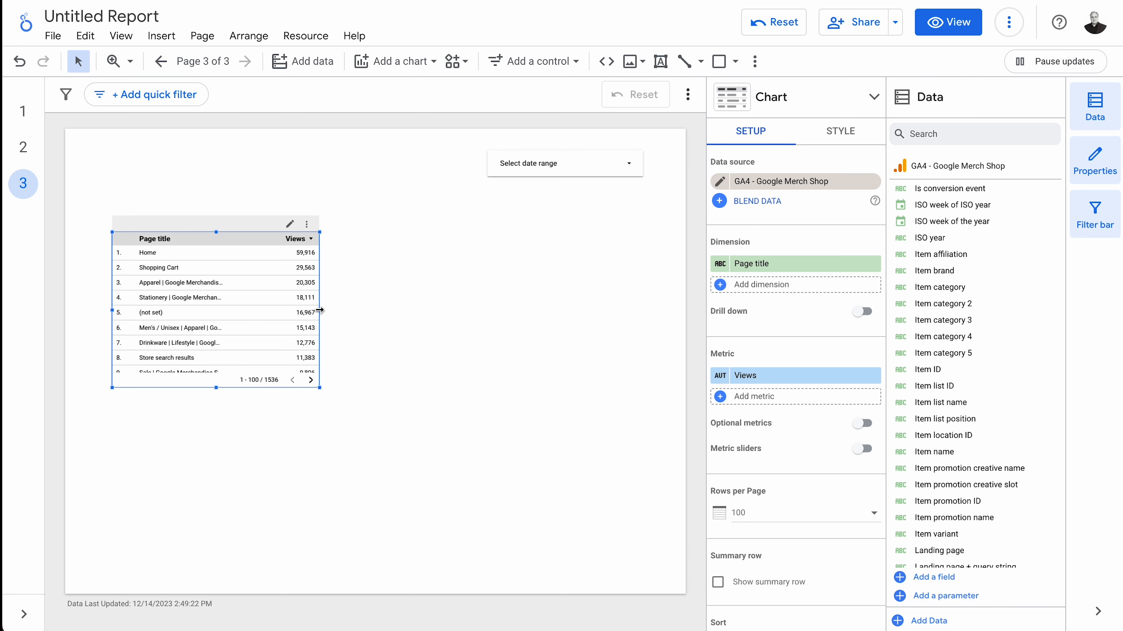
Widen the Page title table to more than half the page width and shift it toward the page's left margin
{"action": "left_click_drag", "start_coordinate": [320, 310], "coordinate": [506, 324]}
{"action": "left_click_drag", "start_coordinate": [391, 310], "coordinate": [374, 308]}
{"action": "left_click_drag", "start_coordinate": [488, 310], "coordinate": [468, 309]}
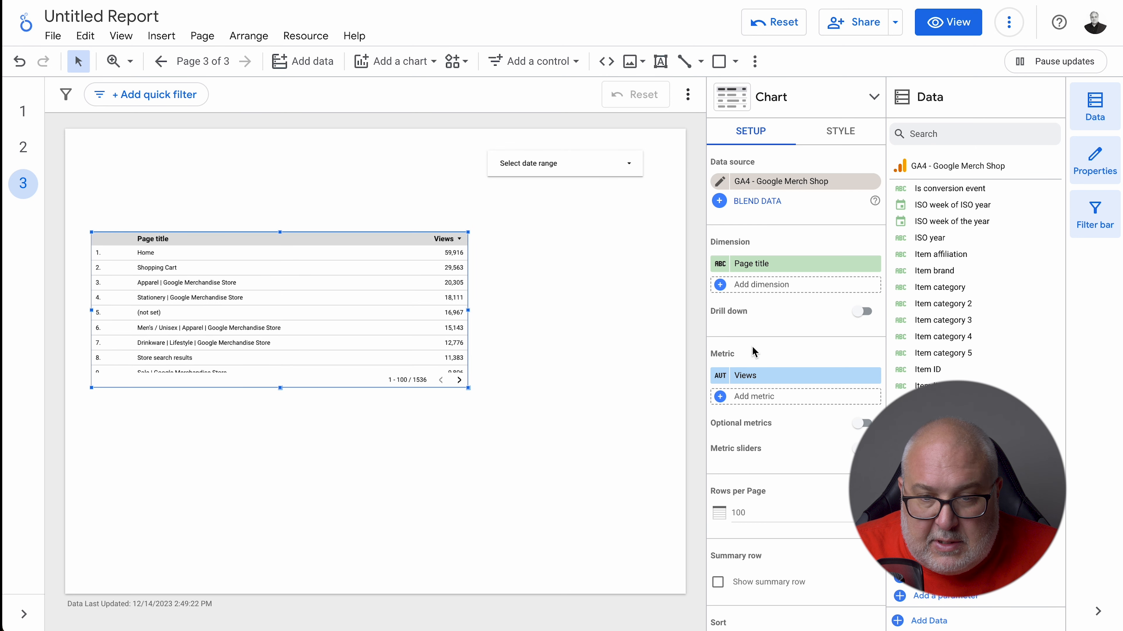
Add Total revenue as a second metric to the Page title table, next to Views
{"action": "left_click", "coordinate": [794, 398]}
{"action": "type", "text": "revn"}
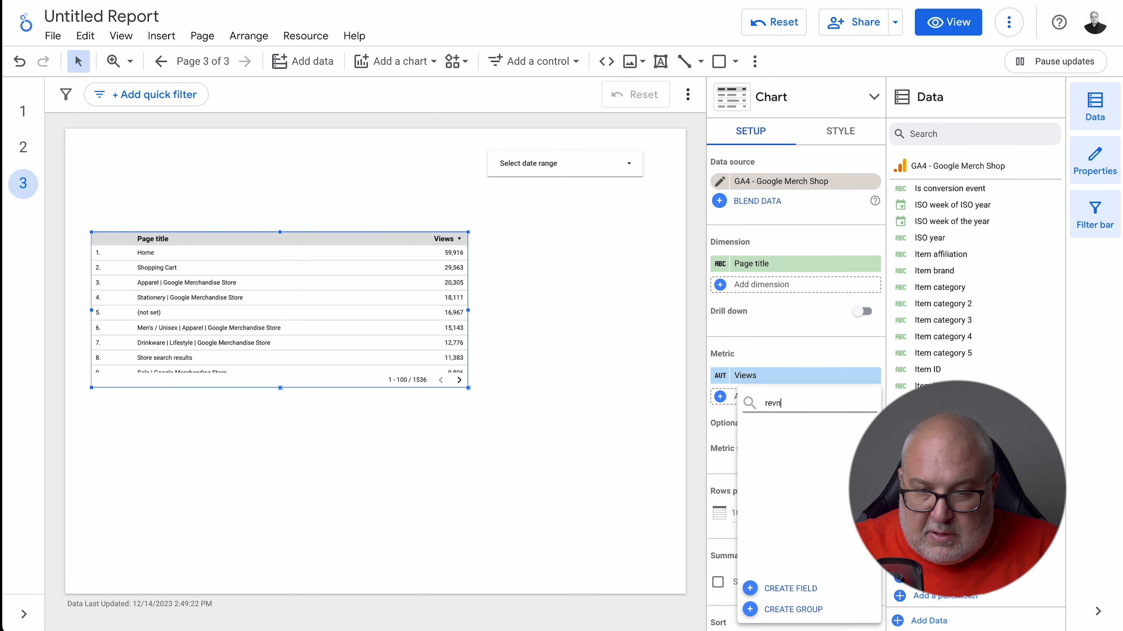
{"action": "key", "text": "BackSpace"}
{"action": "type", "text": "enue"}
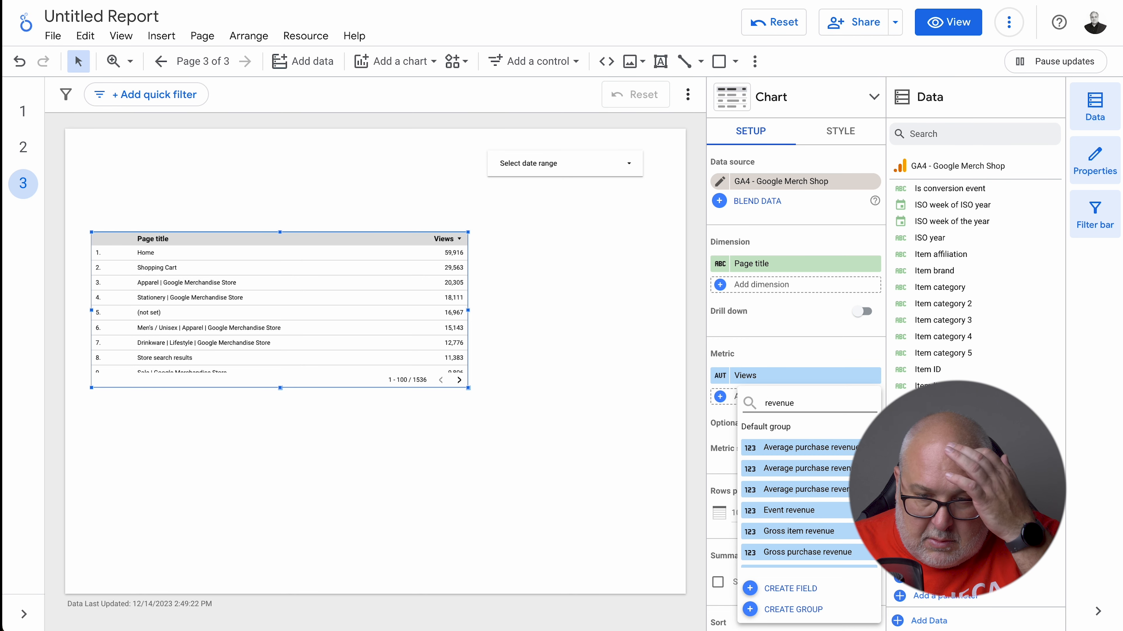
{"action": "scroll", "coordinate": [842, 530], "scroll_direction": "down", "scroll_amount": 2}
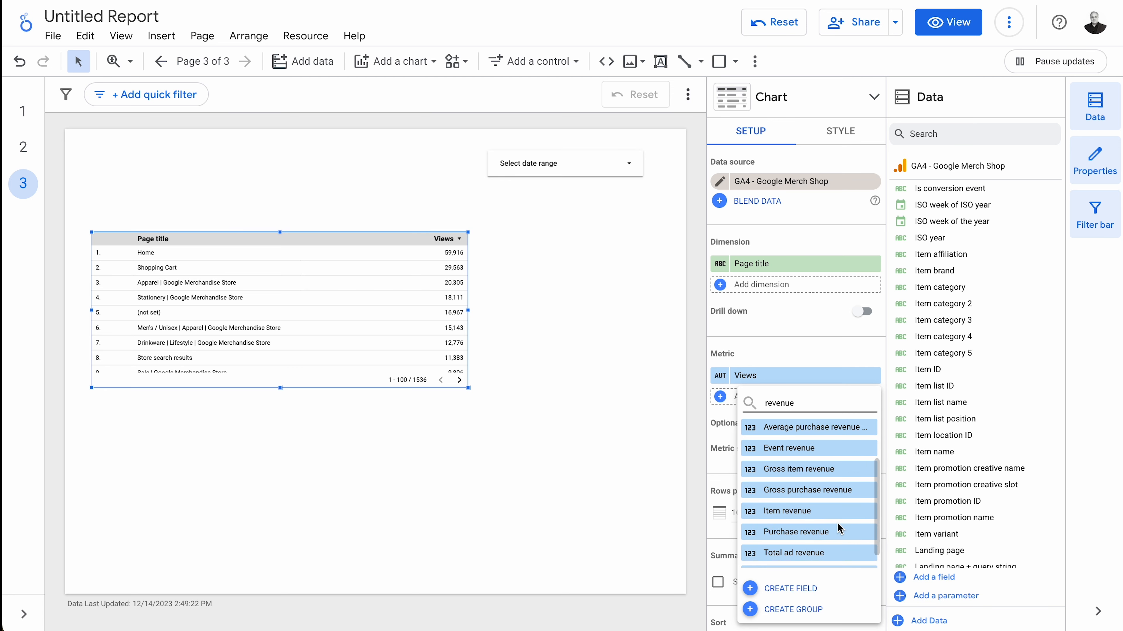
{"action": "scroll", "coordinate": [832, 522], "scroll_direction": "down", "scroll_amount": 1}
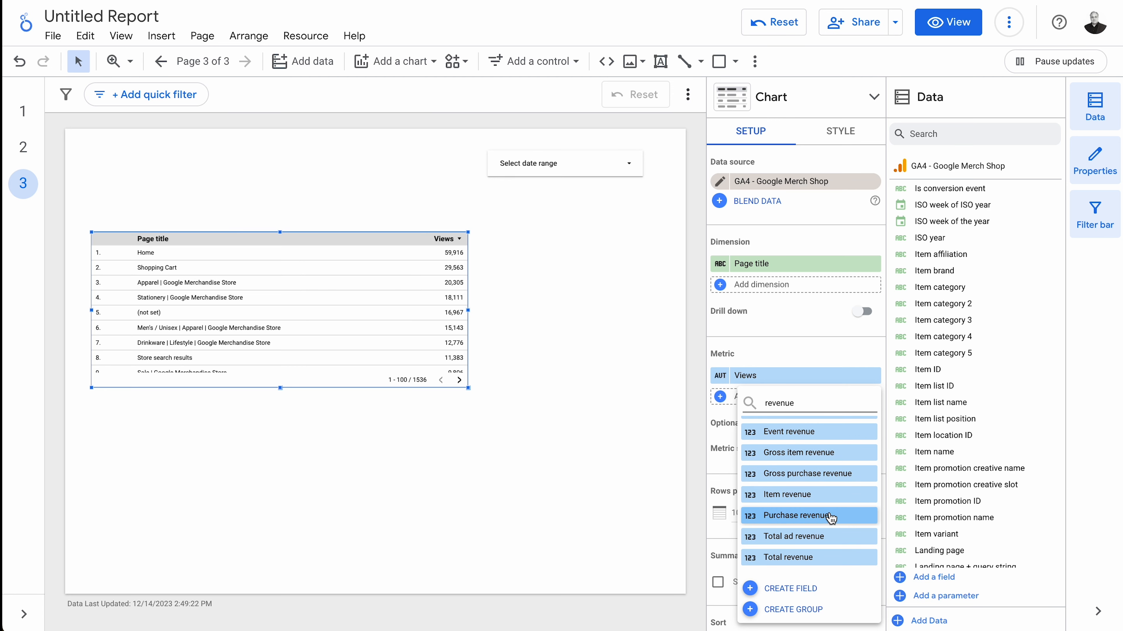
{"action": "left_click", "coordinate": [818, 558]}
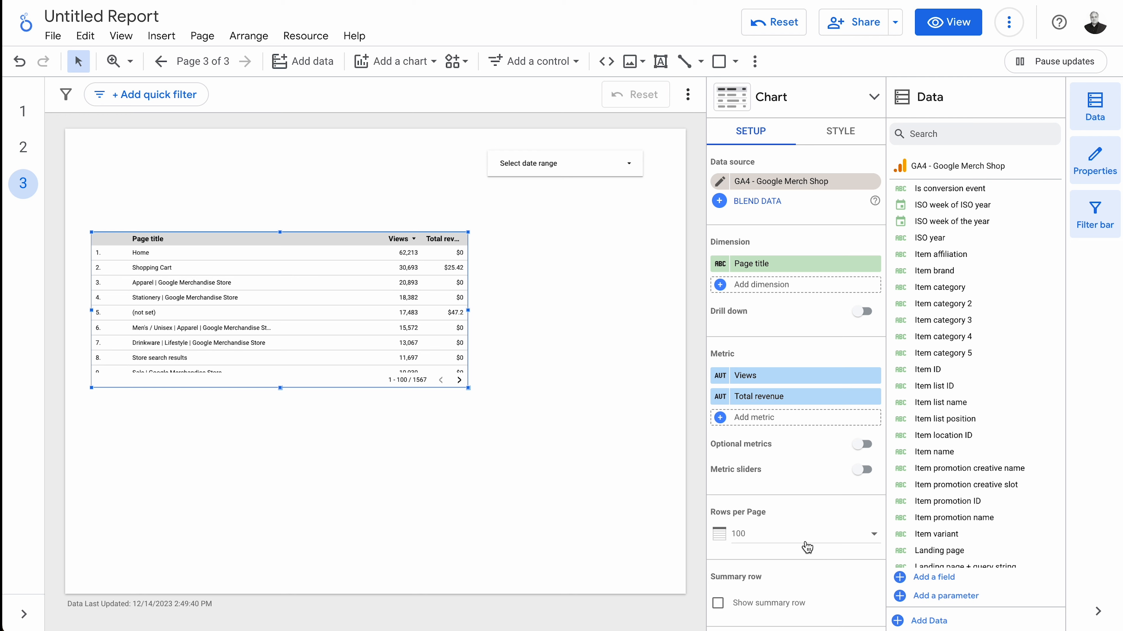
Enlarge the Page title table to show about 18 rows and widen it to nearly the full page width
{"action": "left_click_drag", "start_coordinate": [280, 391], "coordinate": [283, 529]}
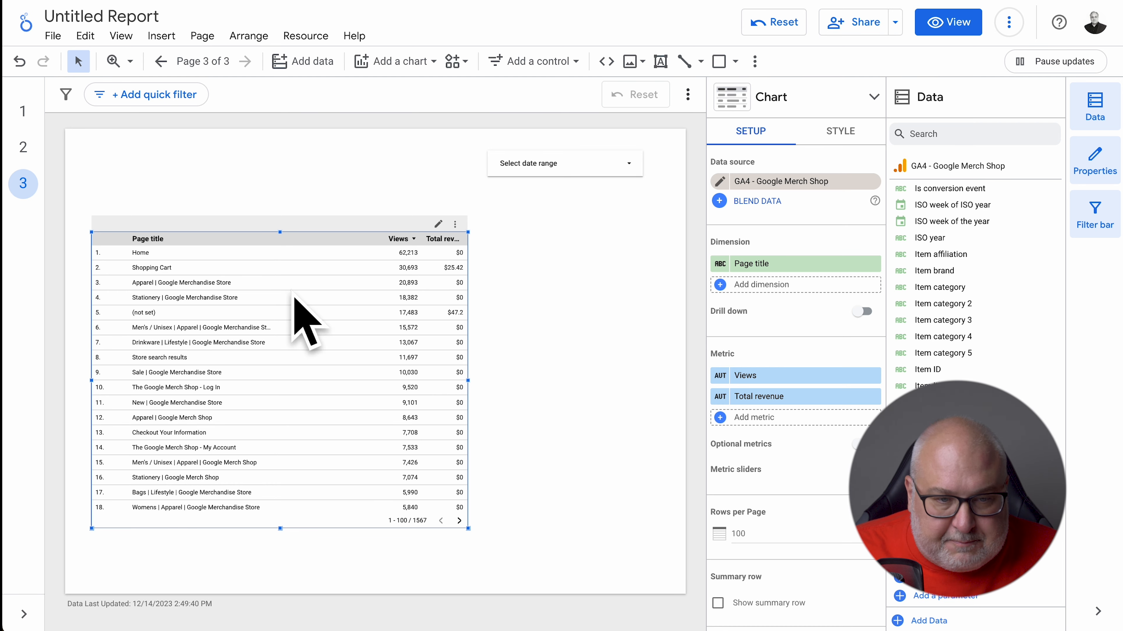
{"action": "left_click_drag", "start_coordinate": [293, 298], "coordinate": [283, 284]}
{"action": "left_click_drag", "start_coordinate": [468, 369], "coordinate": [653, 369]}
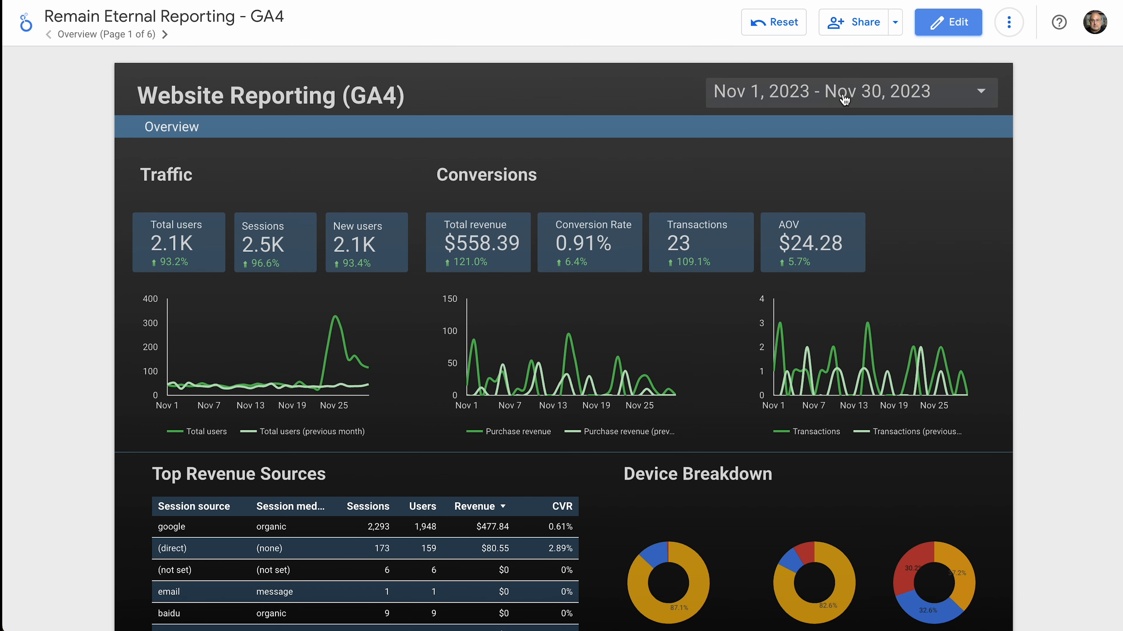
Review the Overview page of the Remain Eternal Reporting - GA4 report, followed by its Organic Search page
{"action": "scroll", "coordinate": [865, 264], "scroll_direction": "down", "scroll_amount": 3}
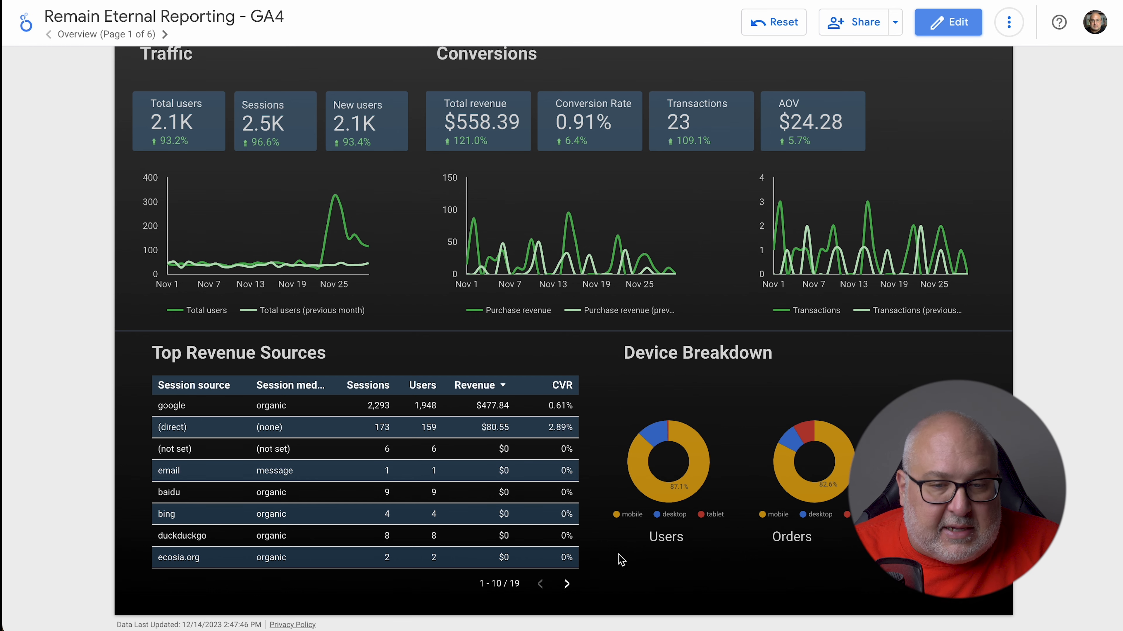
{"action": "scroll", "coordinate": [624, 559], "scroll_direction": "up", "scroll_amount": 3}
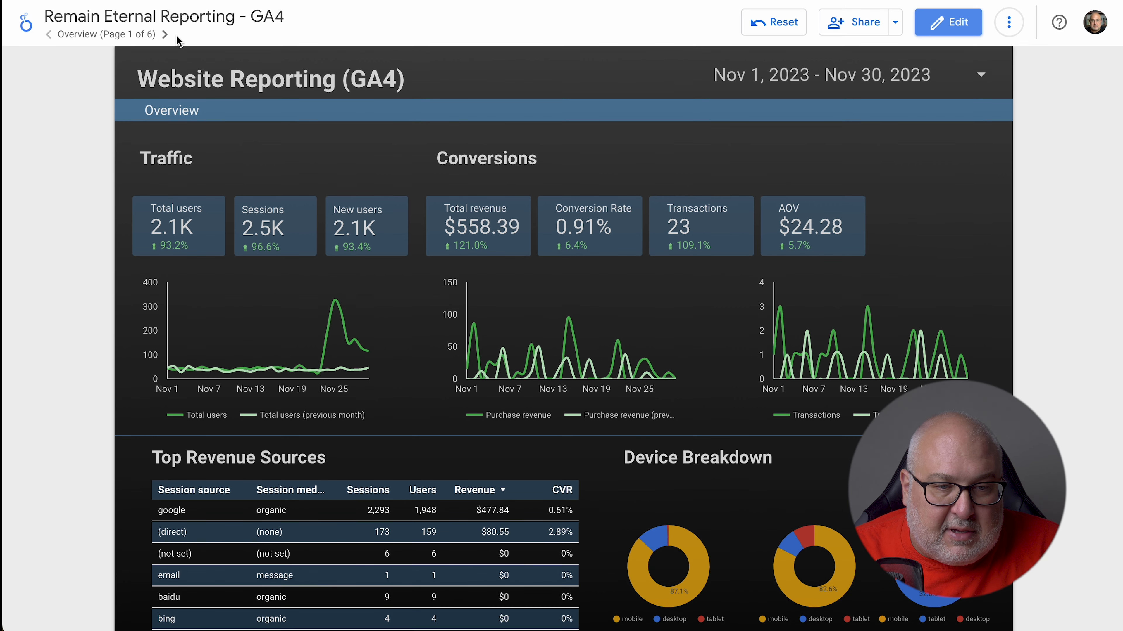
{"action": "left_click", "coordinate": [164, 35]}
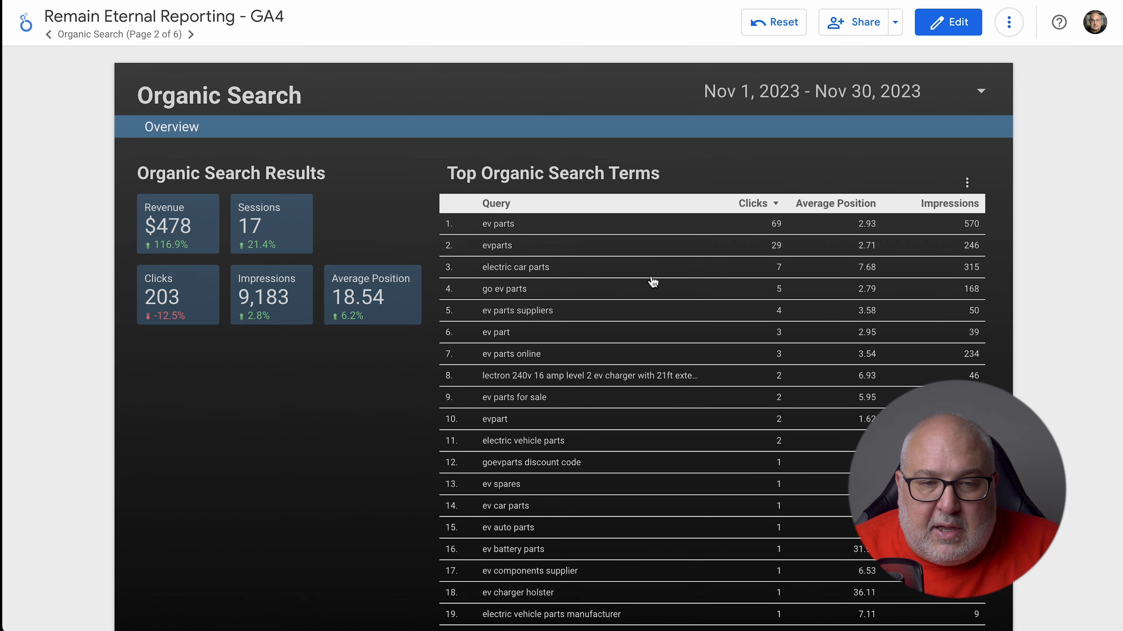
{"action": "scroll", "coordinate": [653, 282], "scroll_direction": "down", "scroll_amount": 2}
{"action": "scroll", "coordinate": [653, 282], "scroll_direction": "up", "scroll_amount": 2}
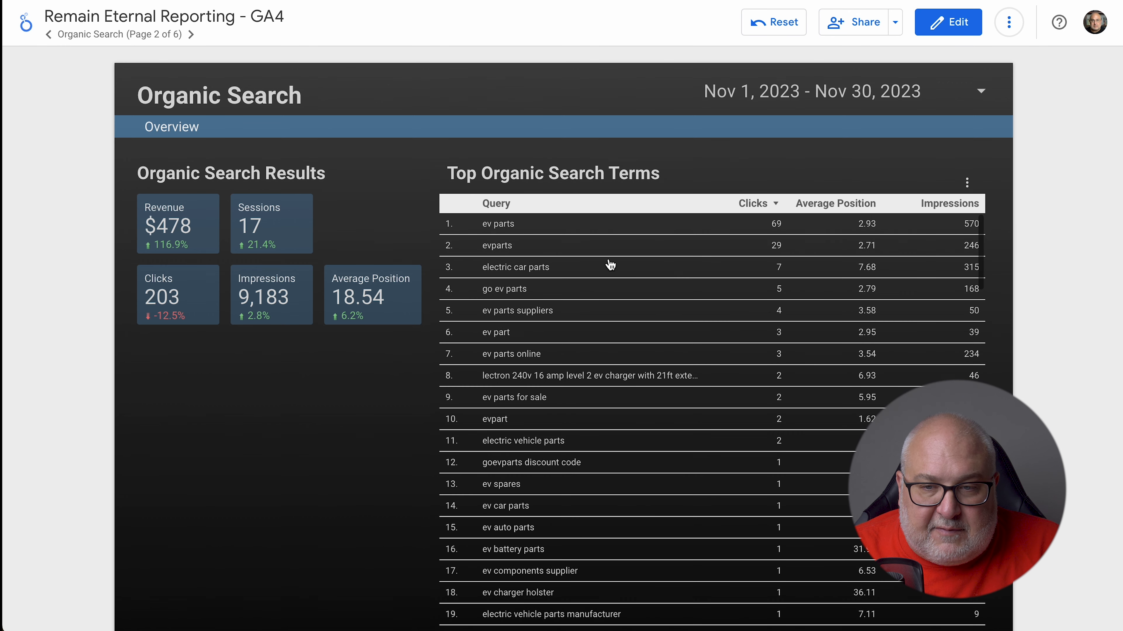
Open the Organic Search page for editing and examine the Organic filter definition on the Revenue scorecard
{"action": "left_click", "coordinate": [950, 24]}
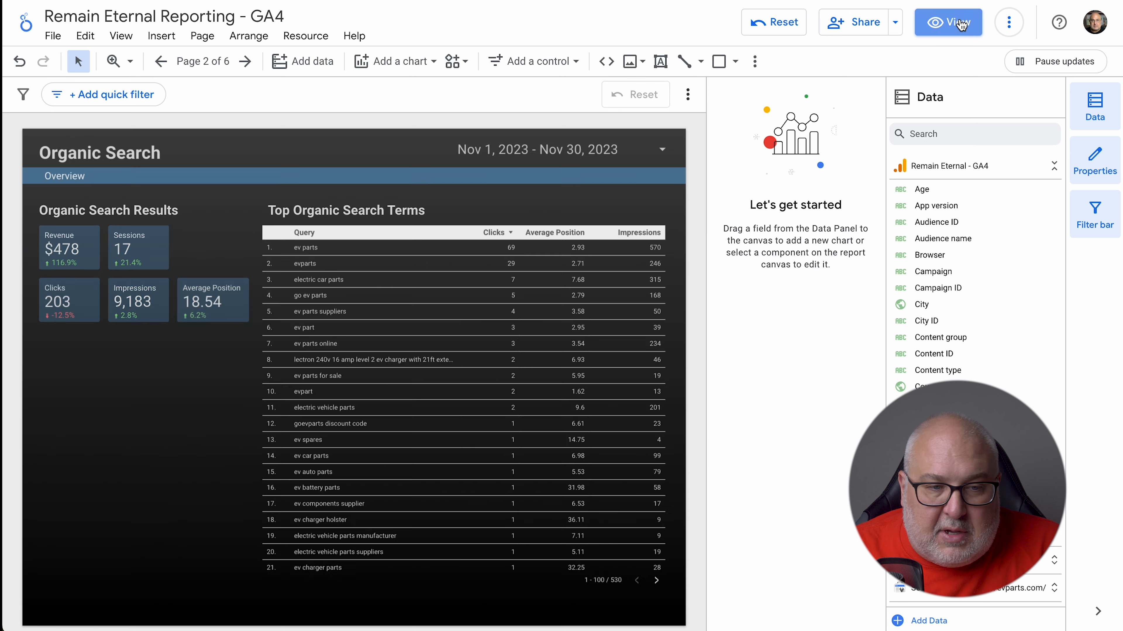
{"action": "left_click", "coordinate": [64, 253]}
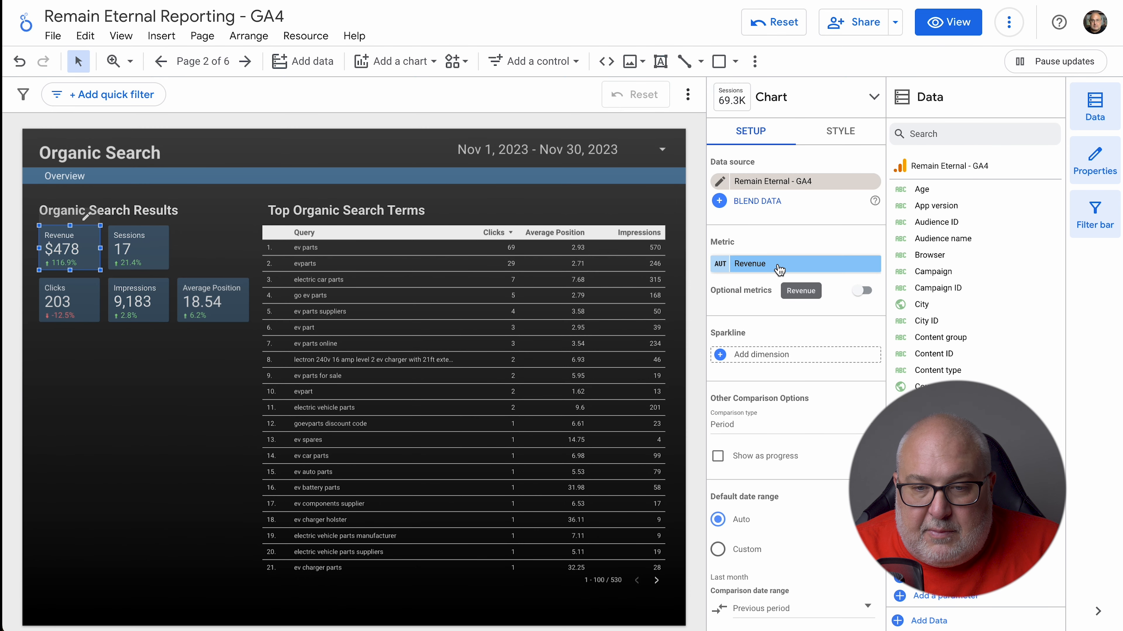
{"action": "scroll", "coordinate": [807, 409], "scroll_direction": "down", "scroll_amount": 3}
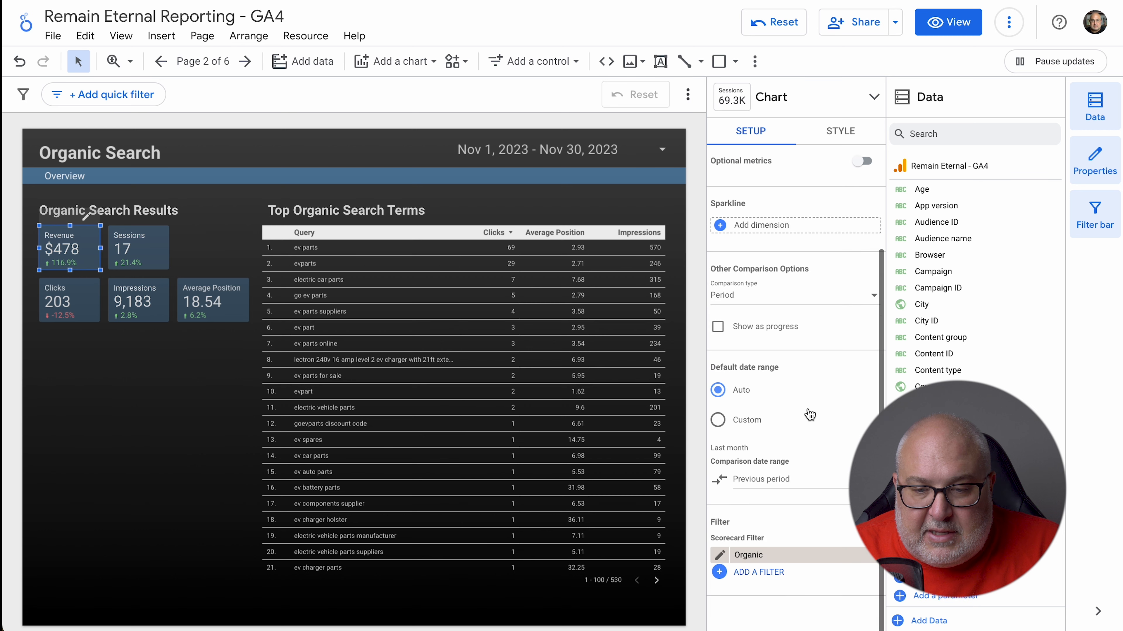
{"action": "left_click", "coordinate": [741, 558]}
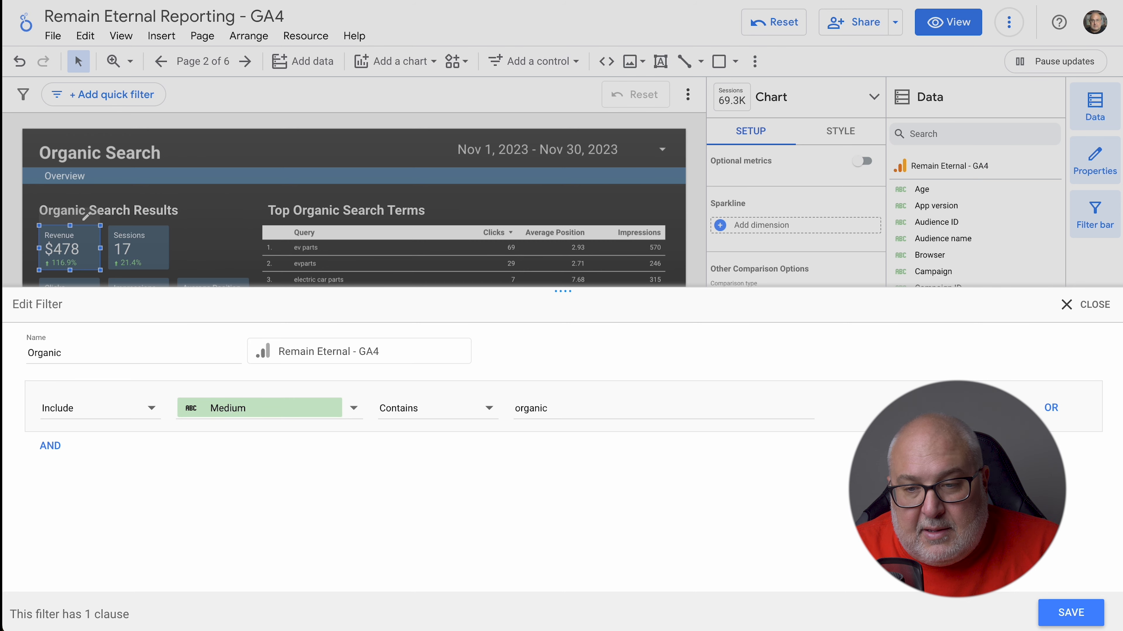
{"action": "left_click", "coordinate": [1095, 309]}
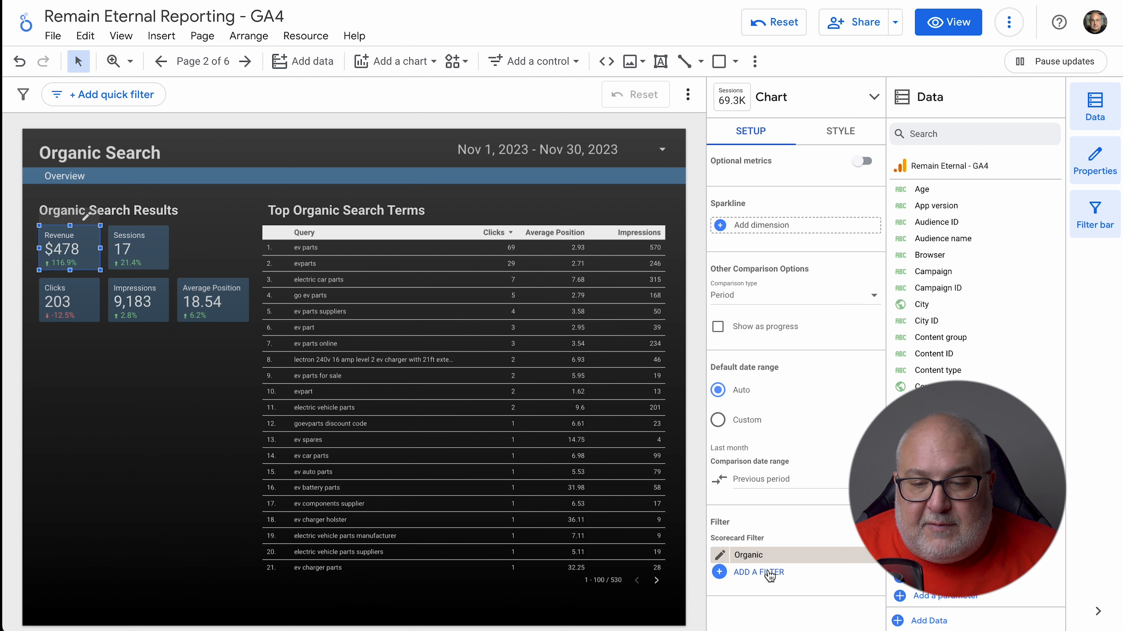
Browse the filters available for the Revenue scorecard and return the report to view mode
{"action": "left_click", "coordinate": [770, 574]}
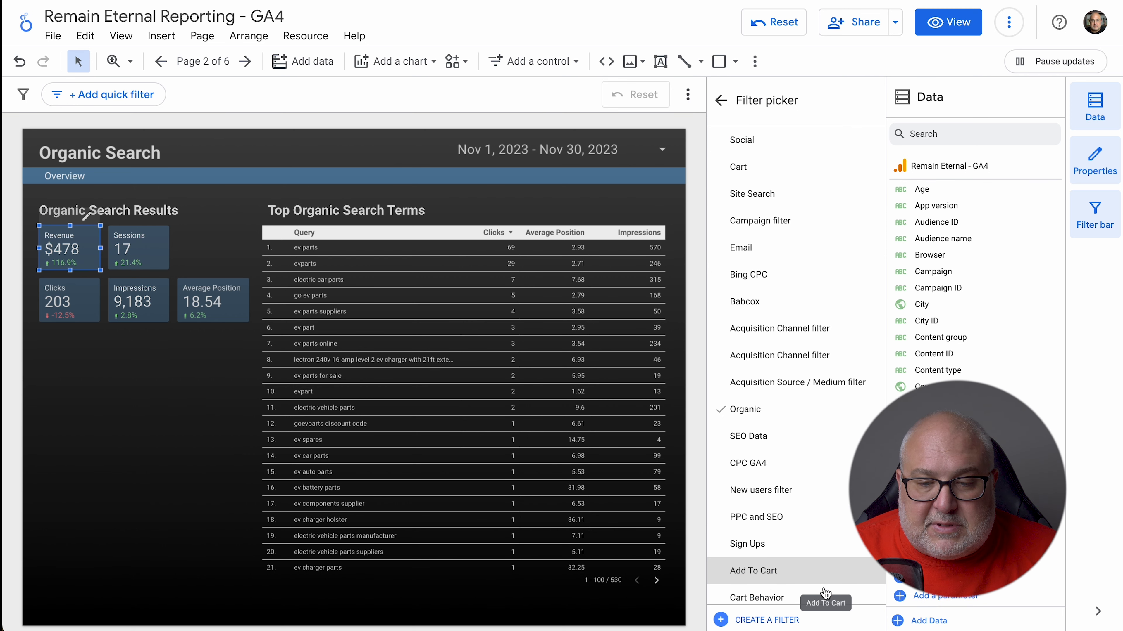
{"action": "left_click", "coordinate": [186, 513]}
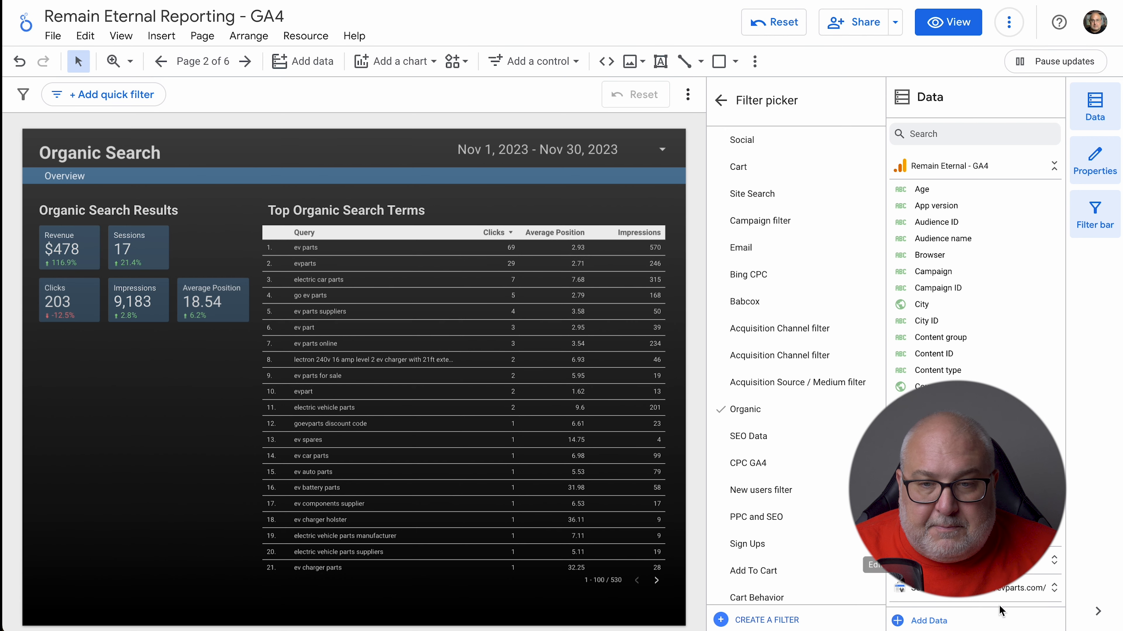
{"action": "left_click", "coordinate": [720, 100]}
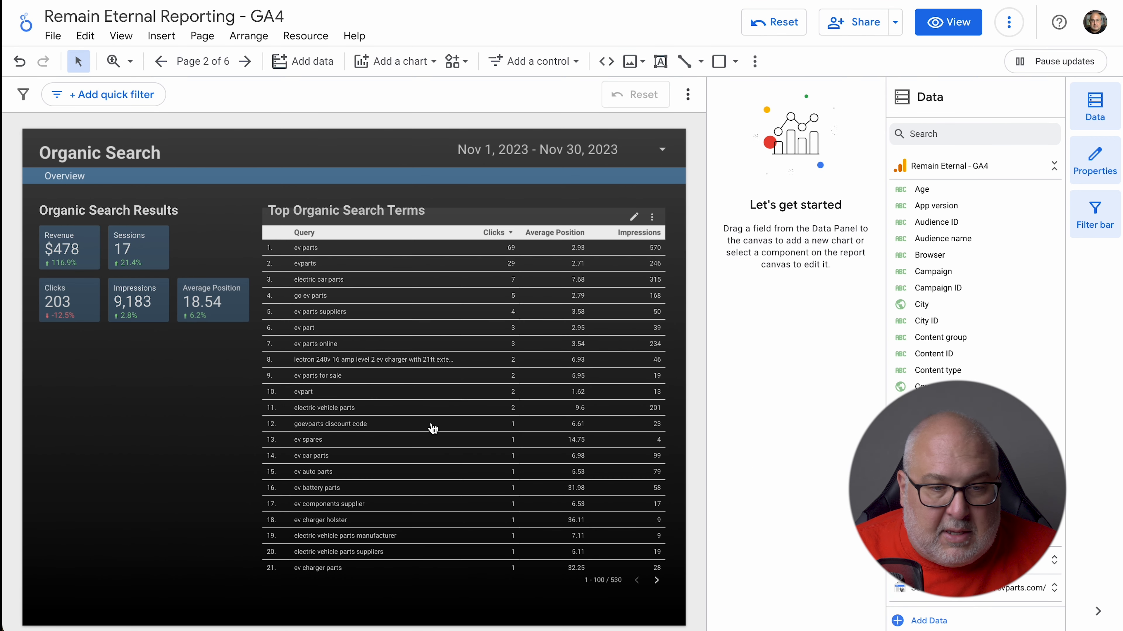
{"action": "left_click", "coordinate": [947, 23]}
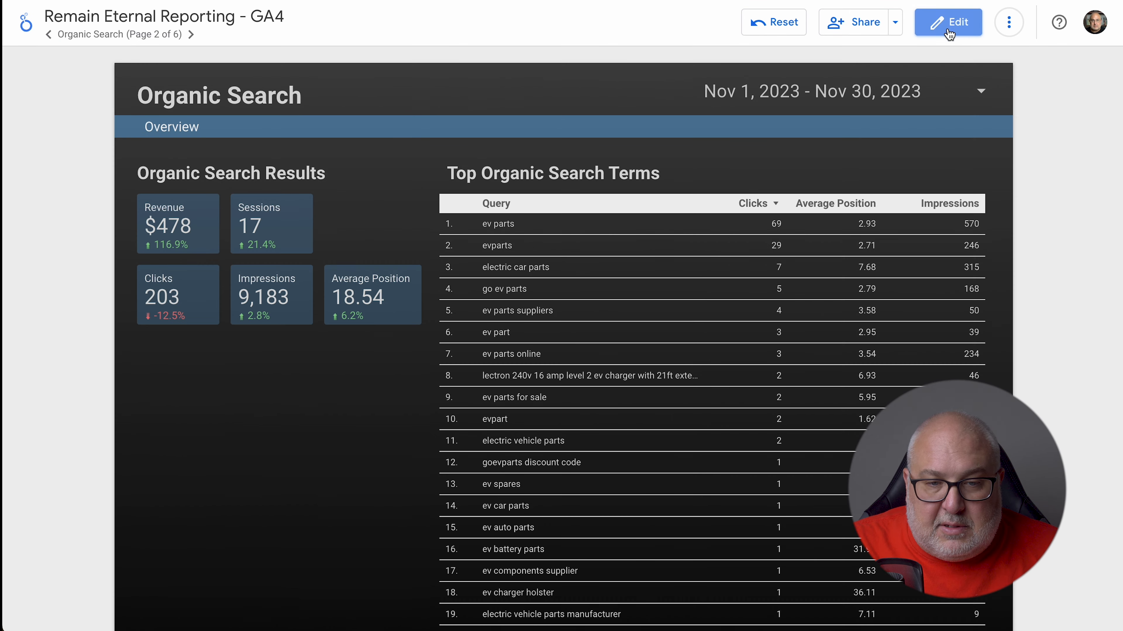
Examine the remaining organic search terms, view the Google PPC page, and go on to the Channel Data page
{"action": "scroll", "coordinate": [685, 334], "scroll_direction": "down", "scroll_amount": 5}
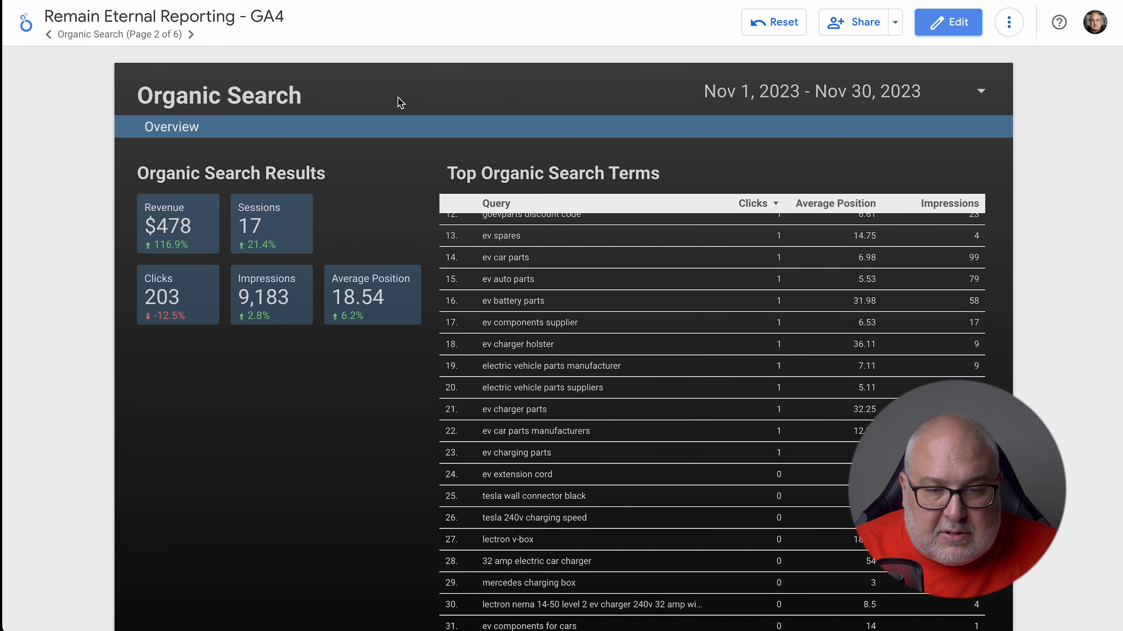
{"action": "left_click", "coordinate": [193, 35]}
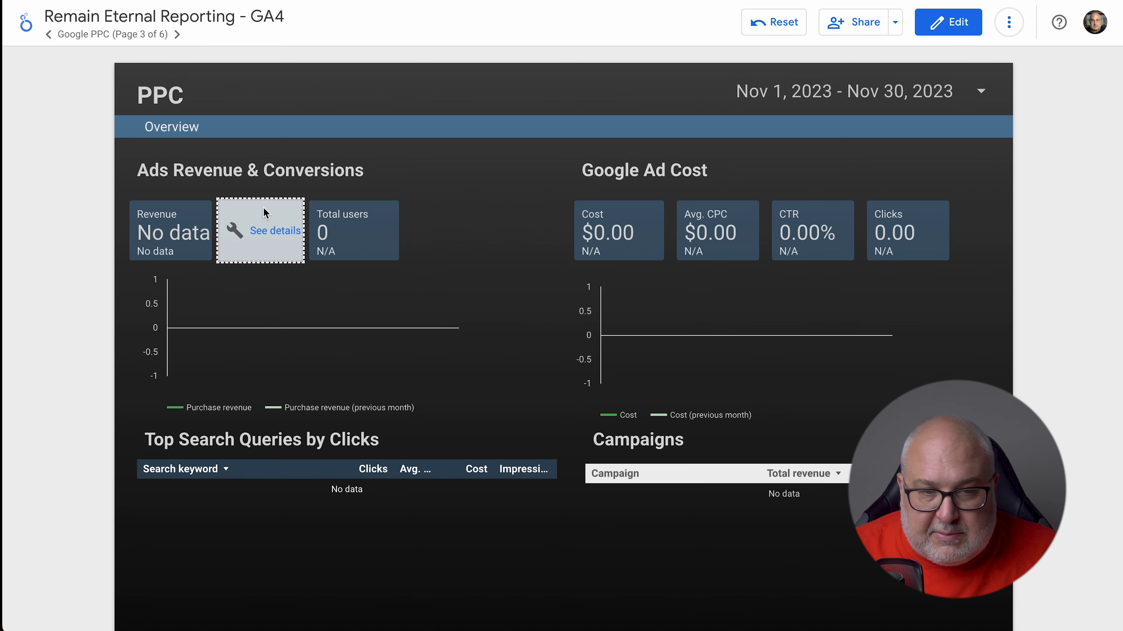
{"action": "left_click", "coordinate": [178, 36]}
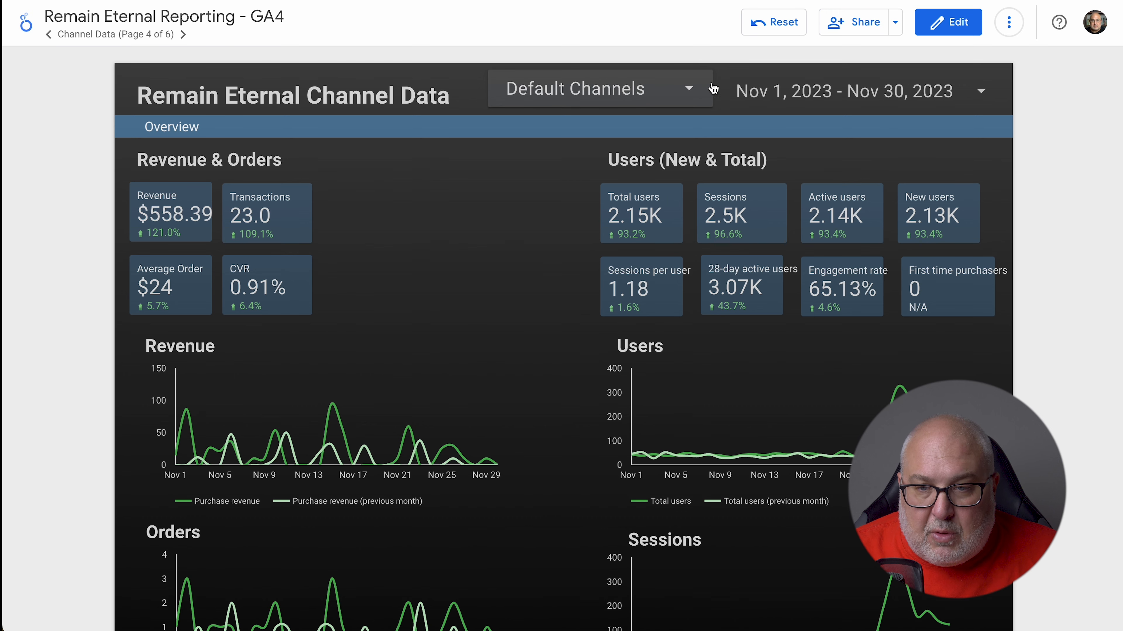
Inspect the setup of the date range and Default Channels controls in edit mode on Channel Data, and return to view mode
{"action": "left_click", "coordinate": [948, 22]}
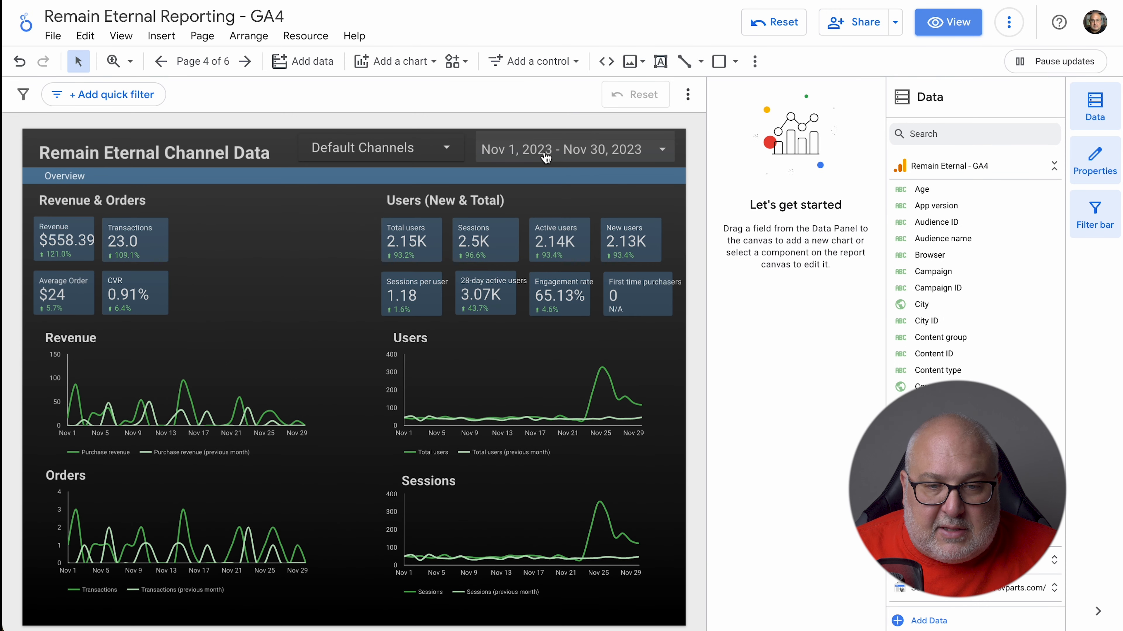
{"action": "left_click", "coordinate": [546, 158]}
{"action": "left_click", "coordinate": [382, 150]}
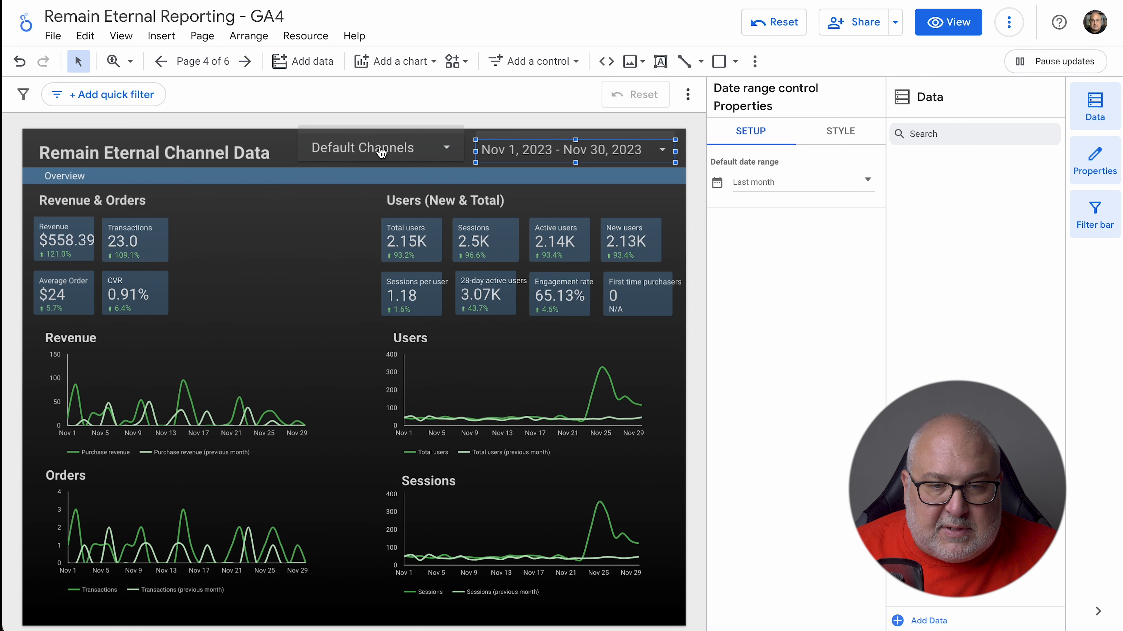
{"action": "left_click", "coordinate": [376, 148]}
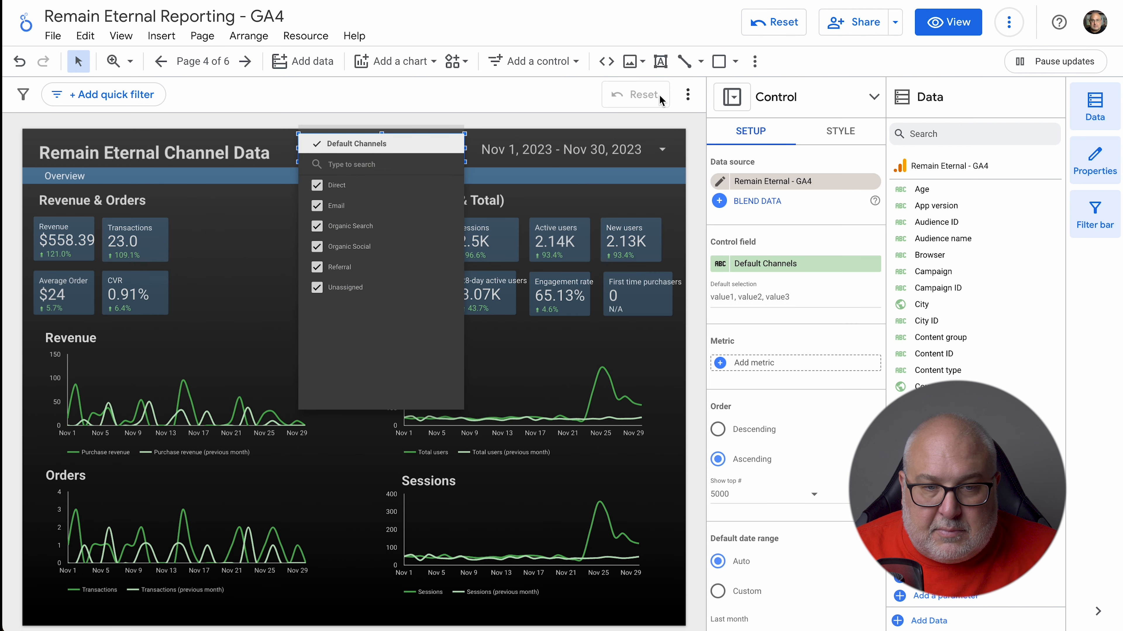
{"action": "left_click", "coordinate": [478, 91]}
{"action": "left_click", "coordinate": [372, 147]}
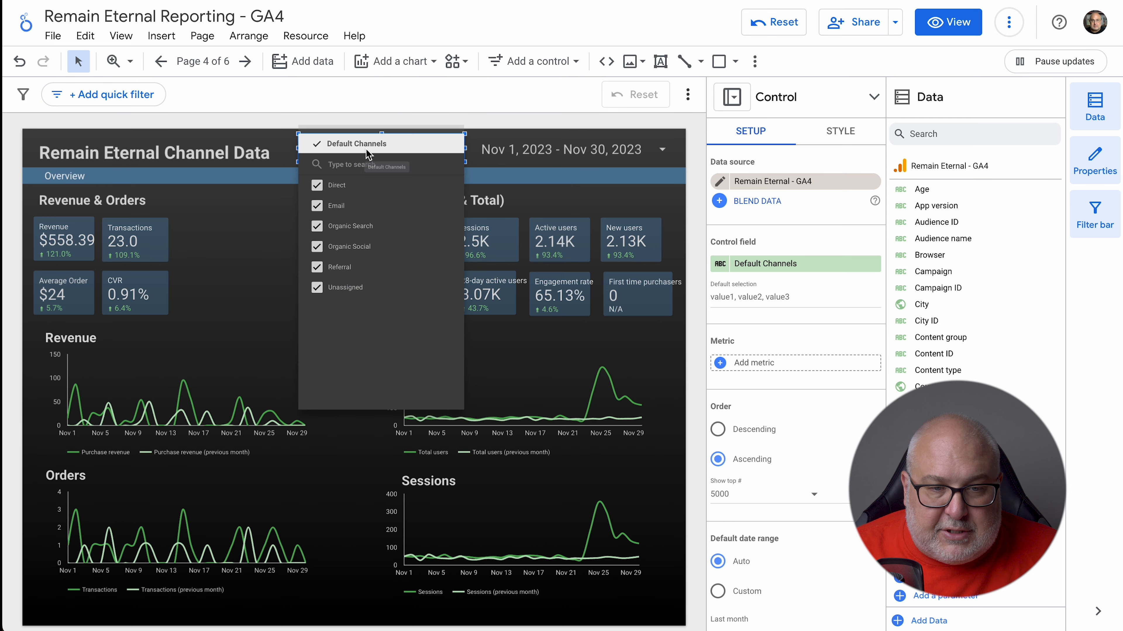
{"action": "left_click", "coordinate": [491, 105]}
{"action": "left_click", "coordinate": [946, 26]}
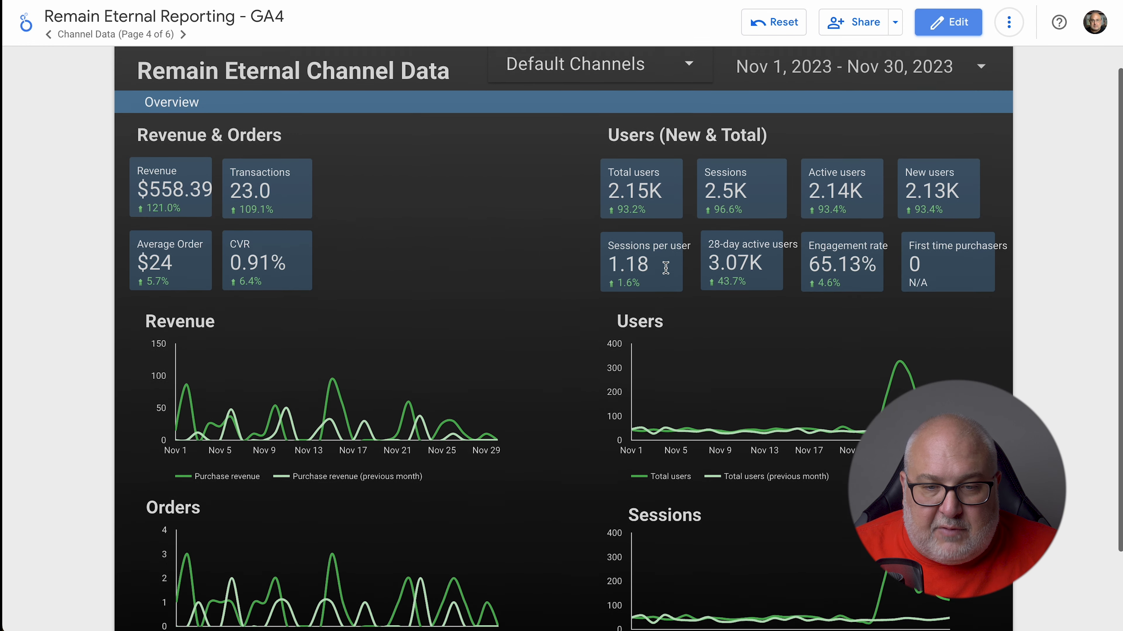
Examine the channel choices in the Default Channels control and review the scorecards and charts on the Channel Data page
{"action": "left_click", "coordinate": [570, 95]}
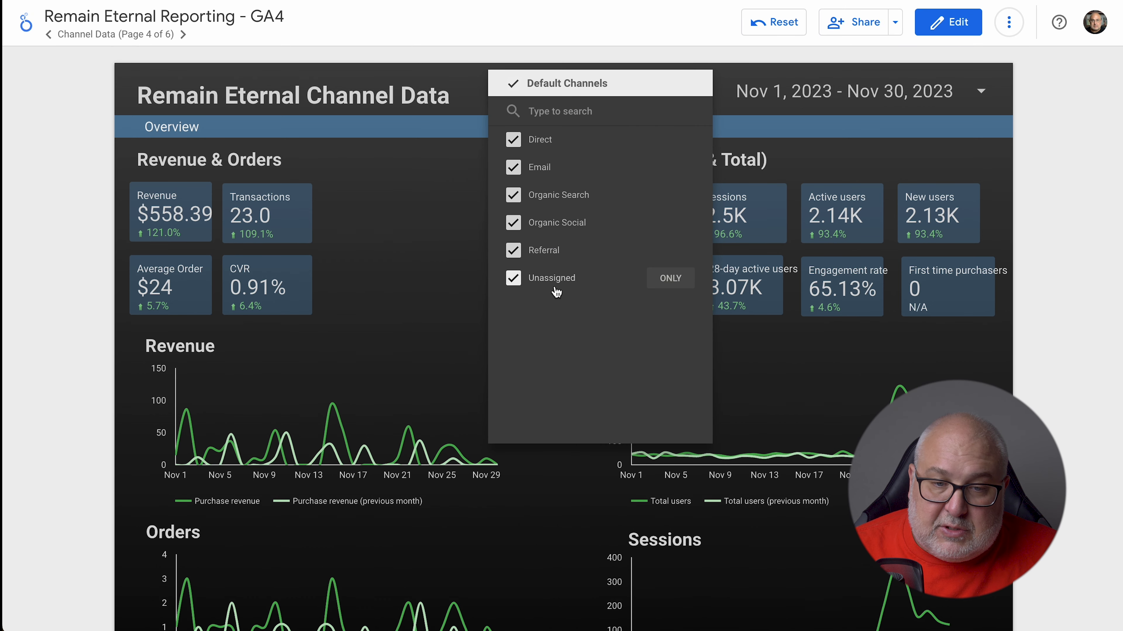
{"action": "left_click", "coordinate": [400, 256]}
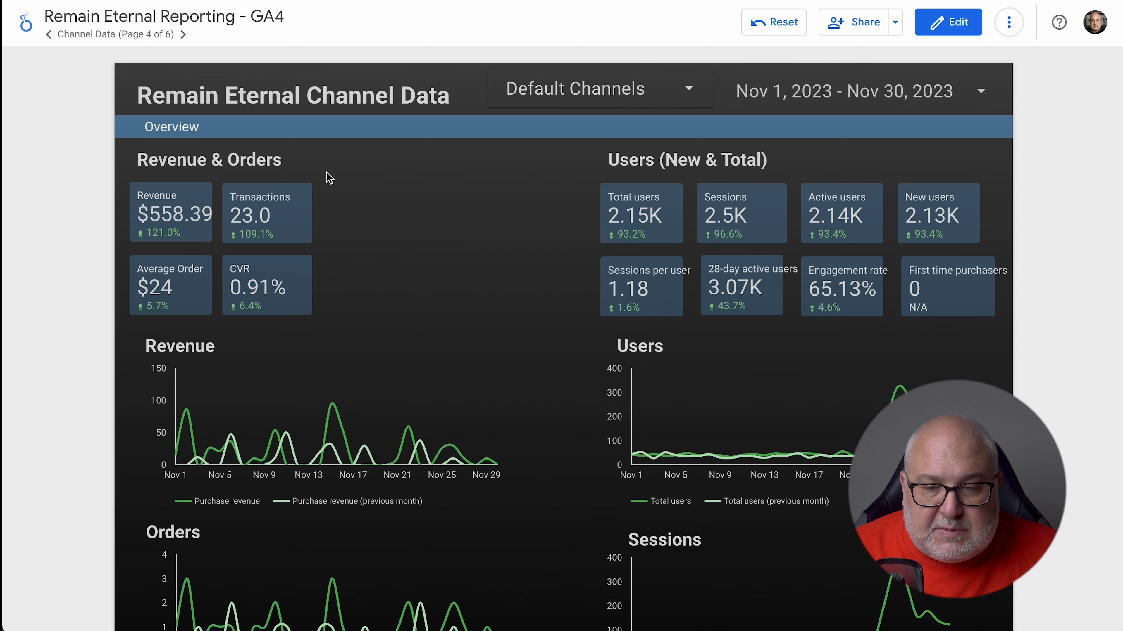
{"action": "scroll", "coordinate": [508, 431], "scroll_direction": "down", "scroll_amount": 1}
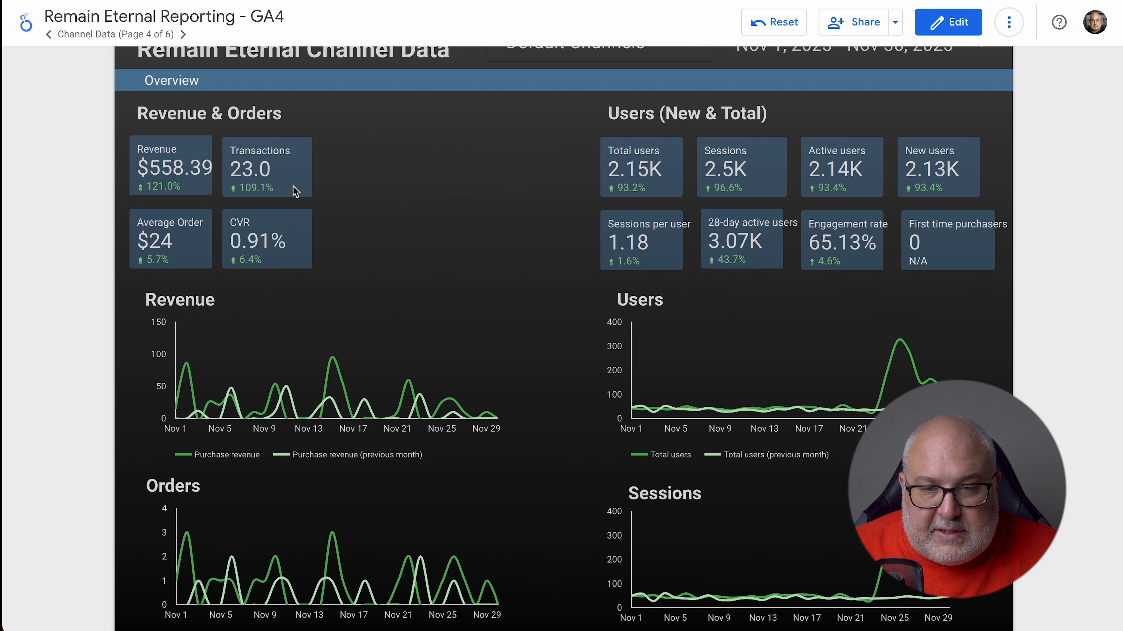
{"action": "scroll", "coordinate": [490, 297], "scroll_direction": "up", "scroll_amount": 1}
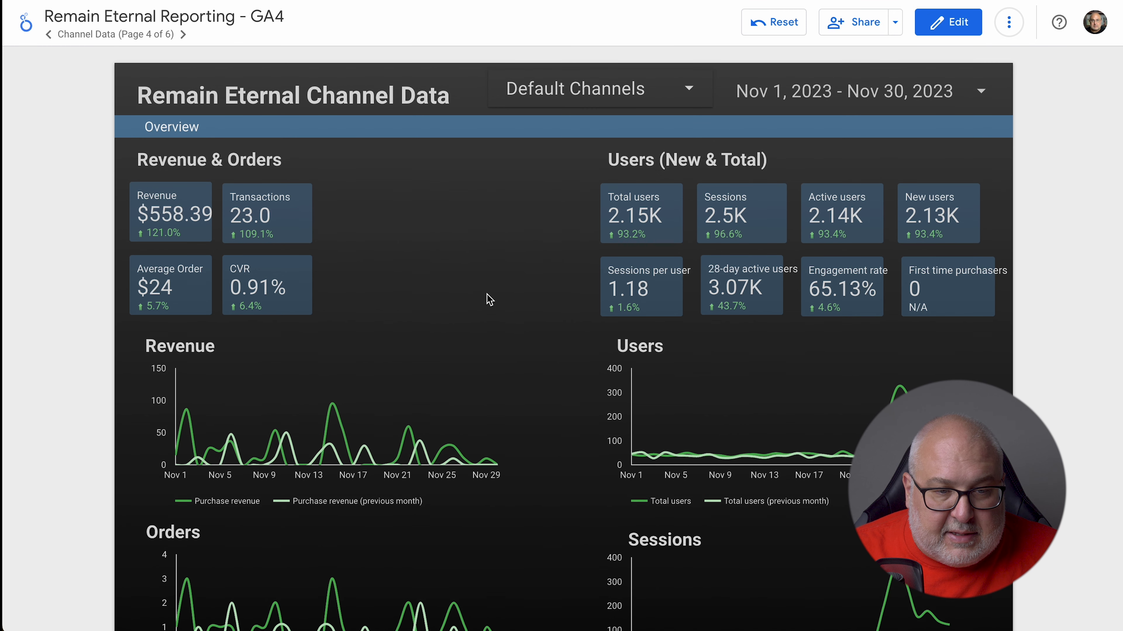
{"action": "scroll", "coordinate": [490, 299], "scroll_direction": "down", "scroll_amount": 1}
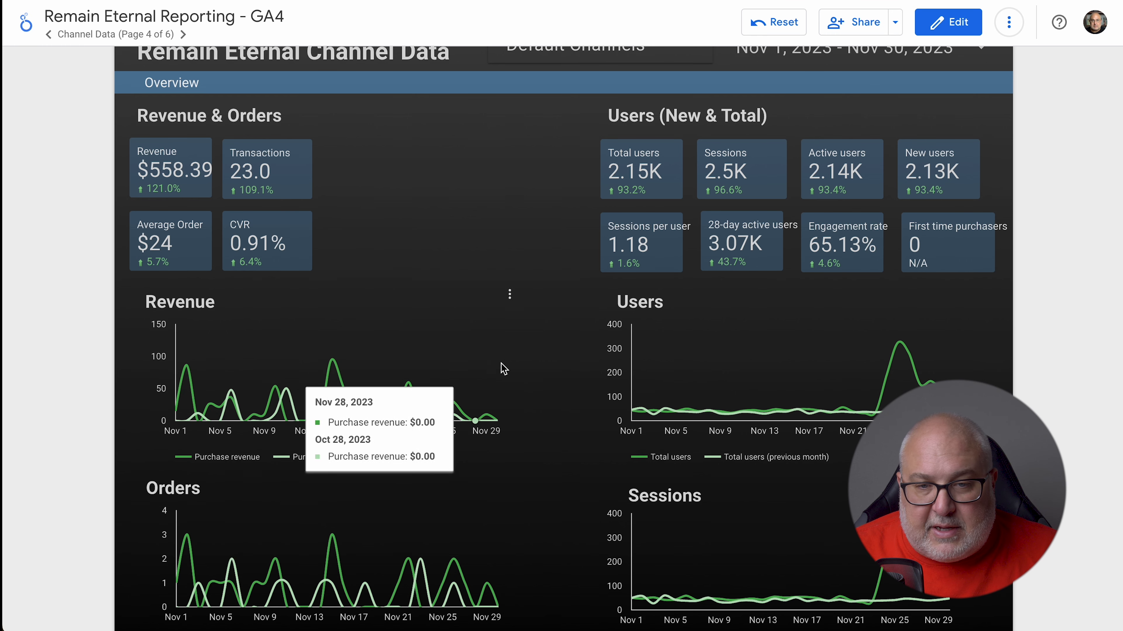
{"action": "scroll", "coordinate": [539, 368], "scroll_direction": "down", "scroll_amount": 2}
{"action": "scroll", "coordinate": [290, 162], "scroll_direction": "up", "scroll_amount": 3}
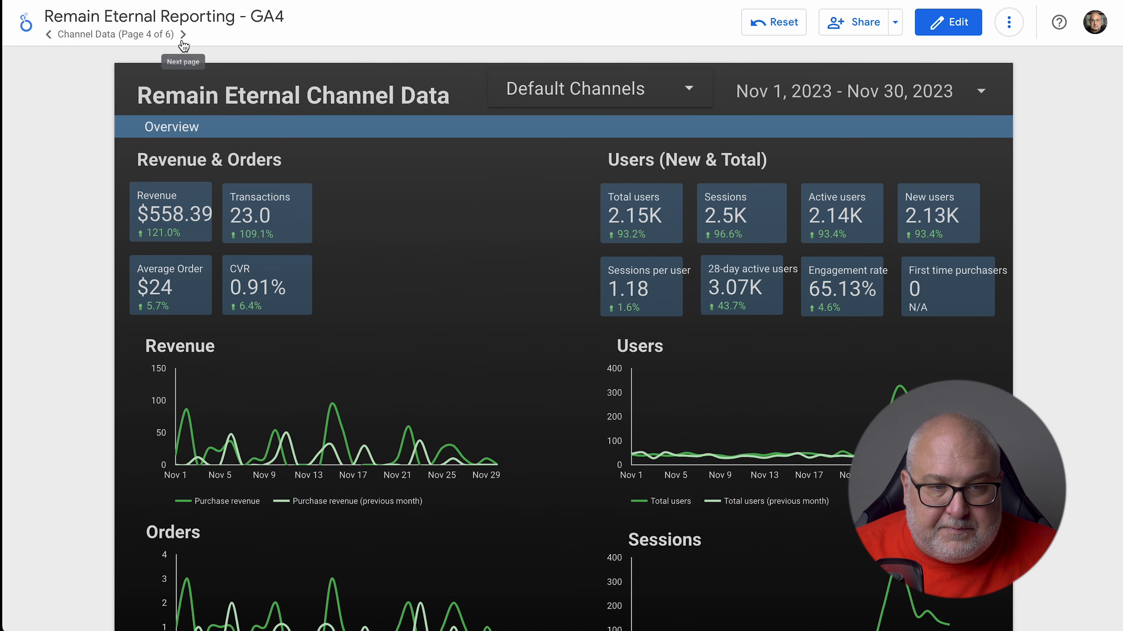